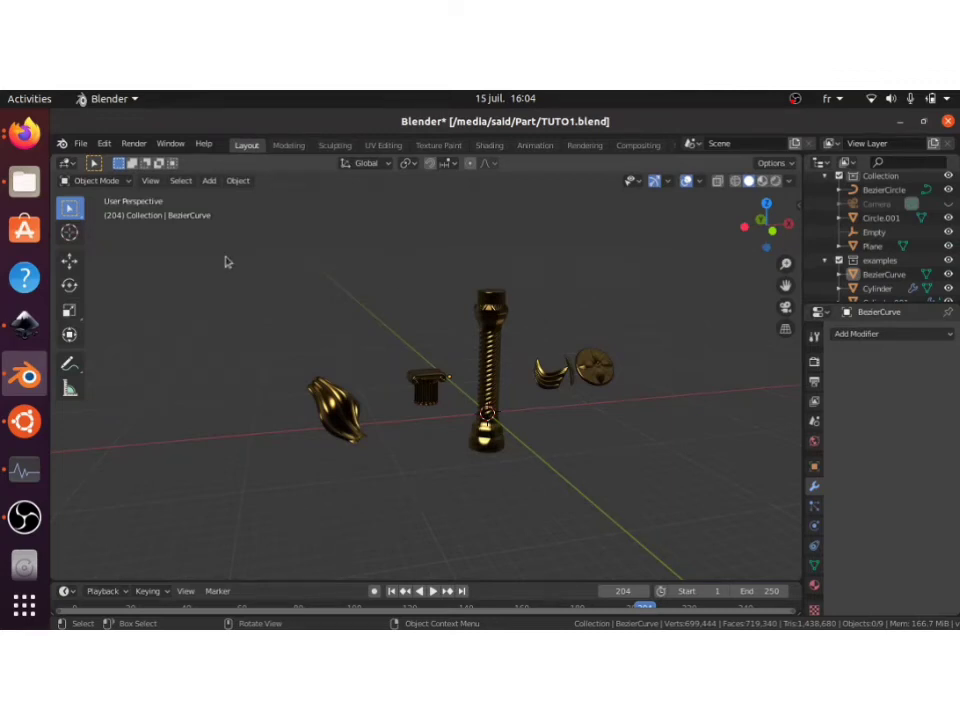
Step: Select the small fluted pillar capital and frame it up close to inspect it
{"action": "left_click", "coordinate": [427, 388]}
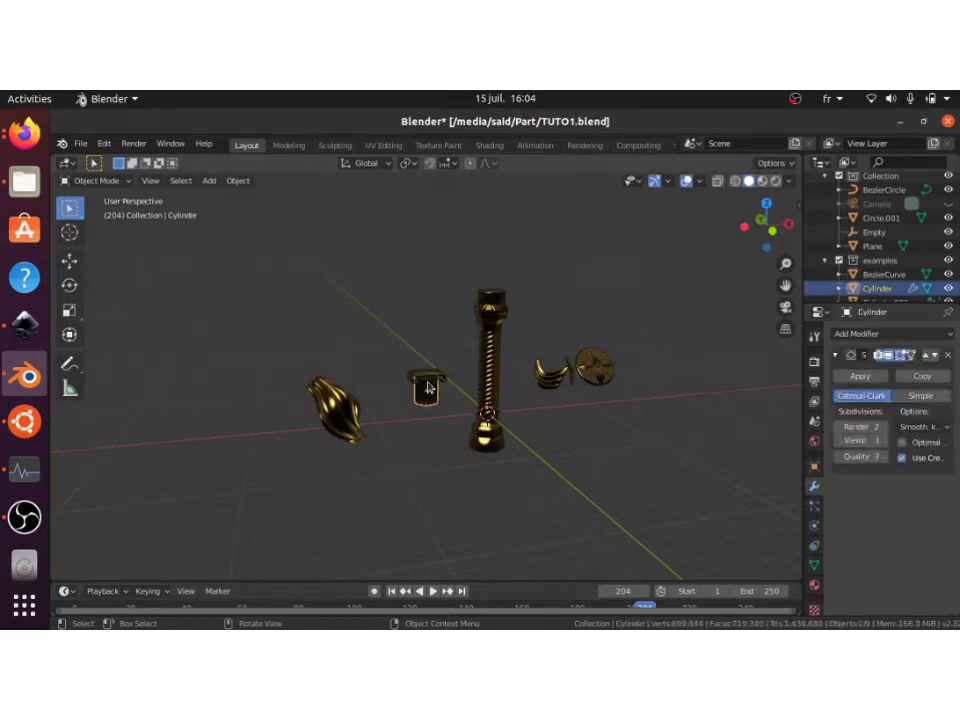
{"action": "key", "text": "KP_Decimal"}
{"action": "scroll", "coordinate": [427, 388], "scroll_direction": "down", "scroll_amount": 6}
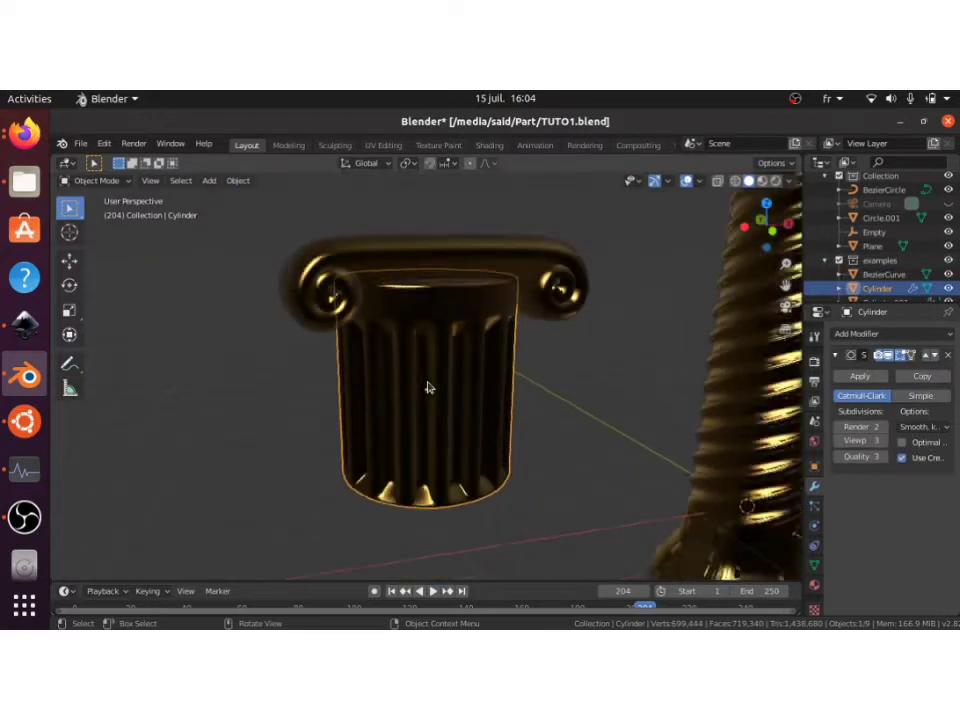
{"action": "scroll", "coordinate": [427, 388], "scroll_direction": "down", "scroll_amount": 5}
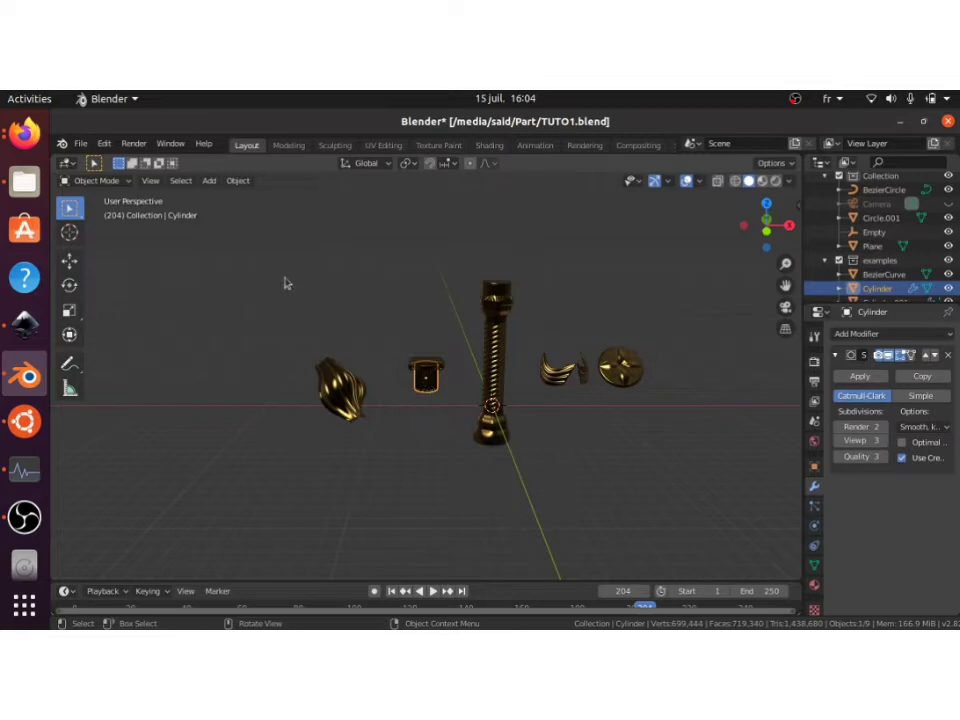
Step: Box-select and frame several example objects, then select the twisted column and horn ornament
{"action": "left_click_drag", "start_coordinate": [271, 243], "coordinate": [686, 507]}
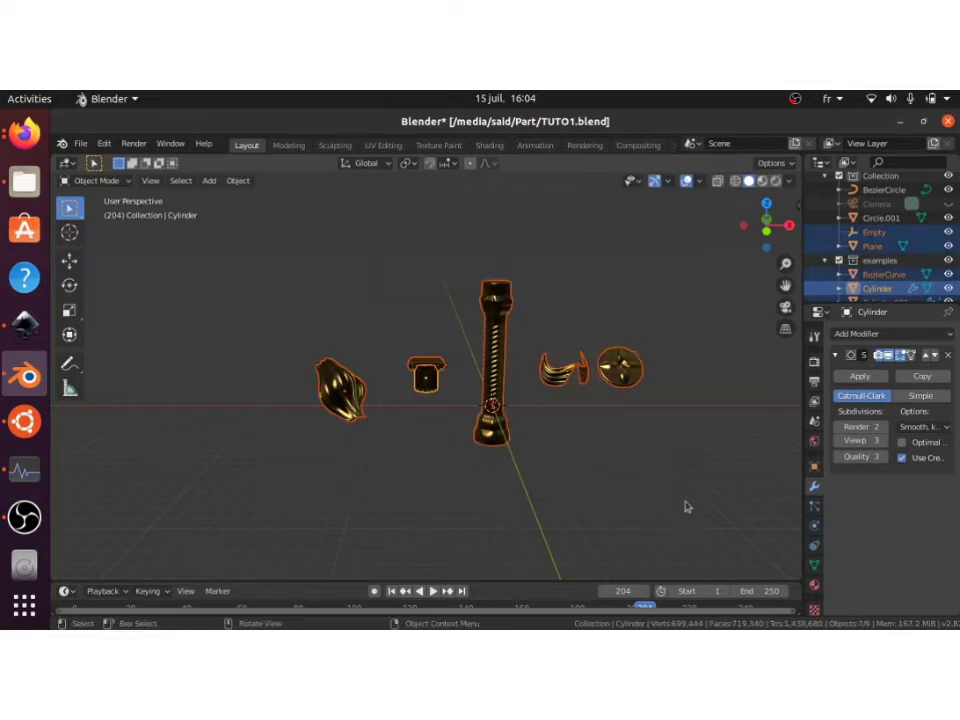
{"action": "key", "text": "KP_Decimal"}
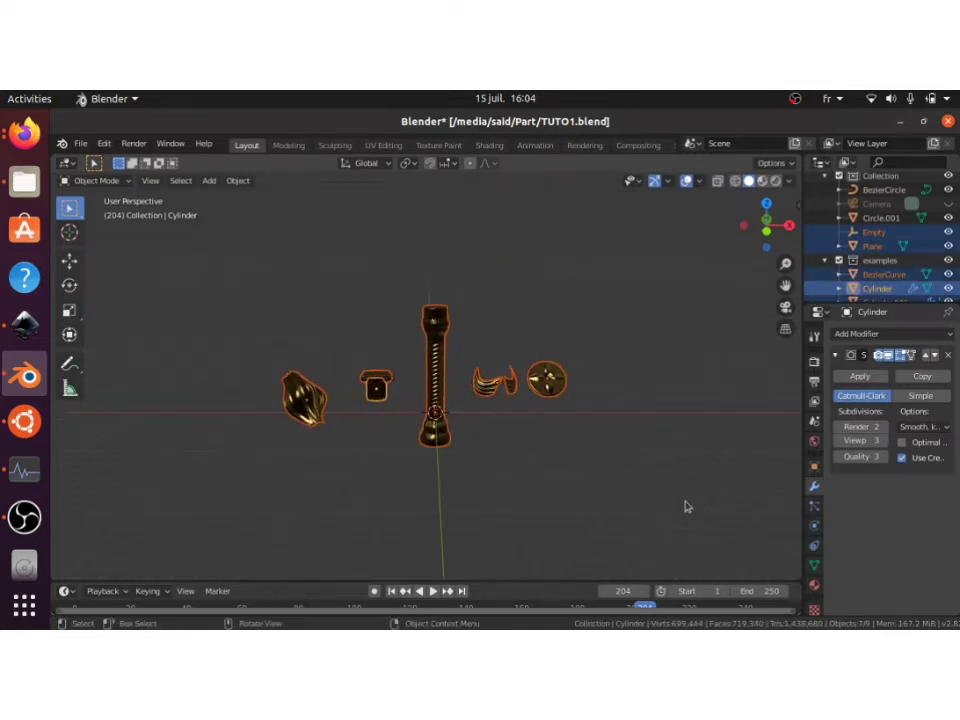
{"action": "left_click", "coordinate": [613, 504]}
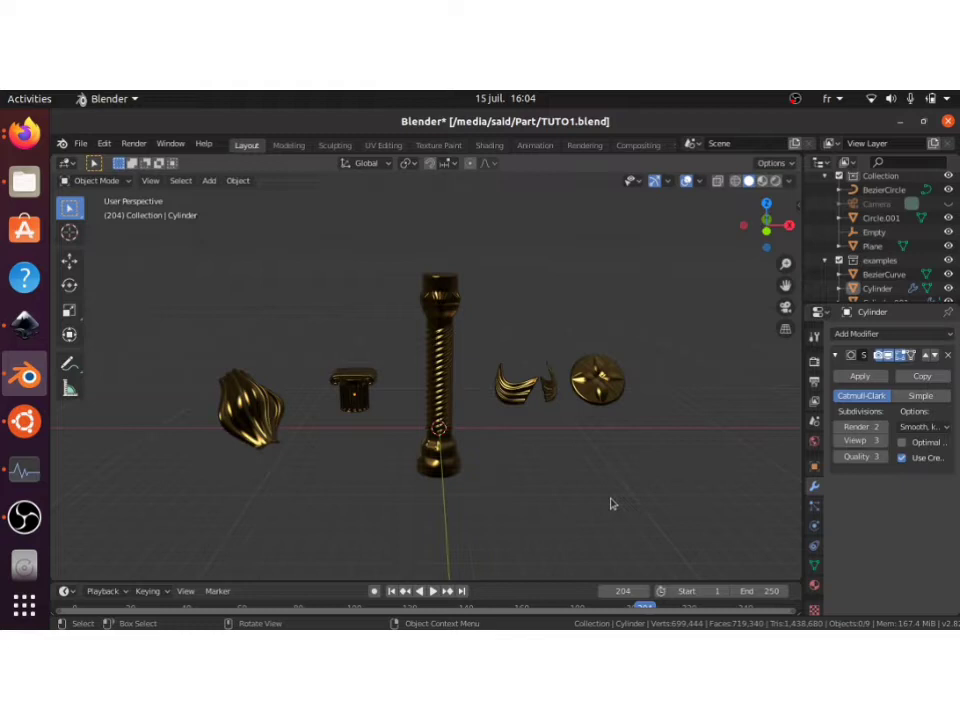
{"action": "left_click", "coordinate": [455, 378]}
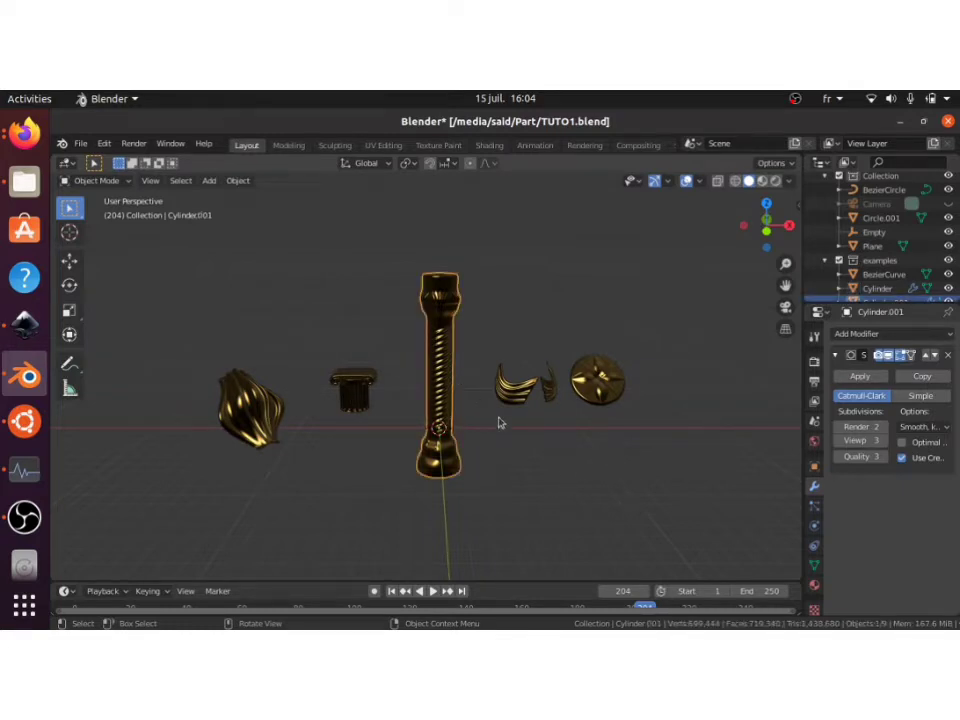
{"action": "left_click", "coordinate": [557, 382]}
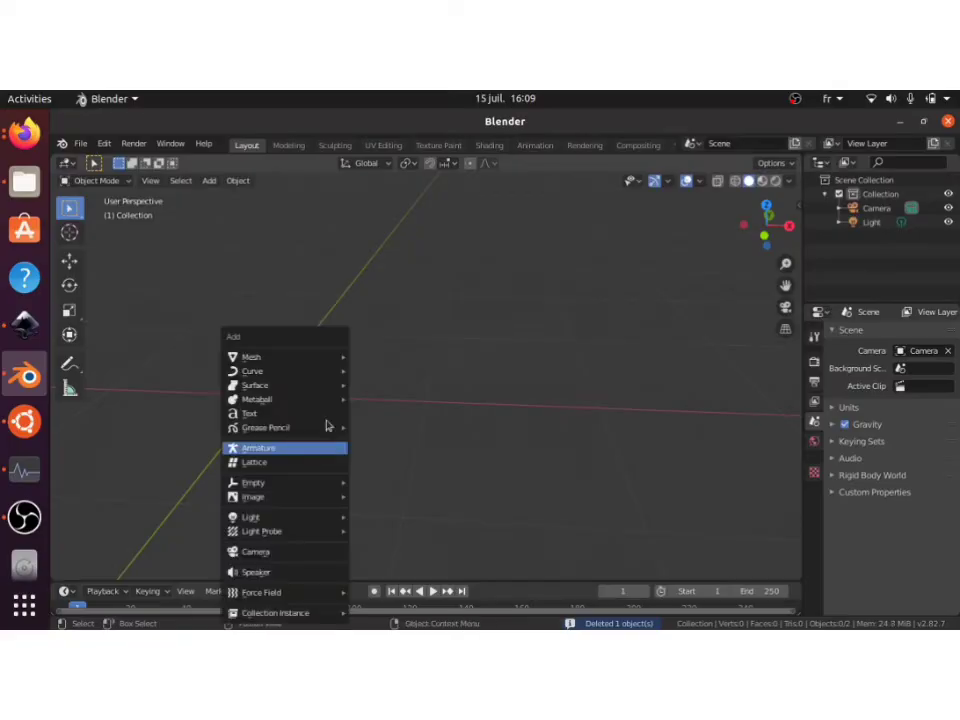
Step: Add a Text object and load Frakturschmuck.ttf from Downloads as its regular font
{"action": "mouse_move", "coordinate": [292, 488]}
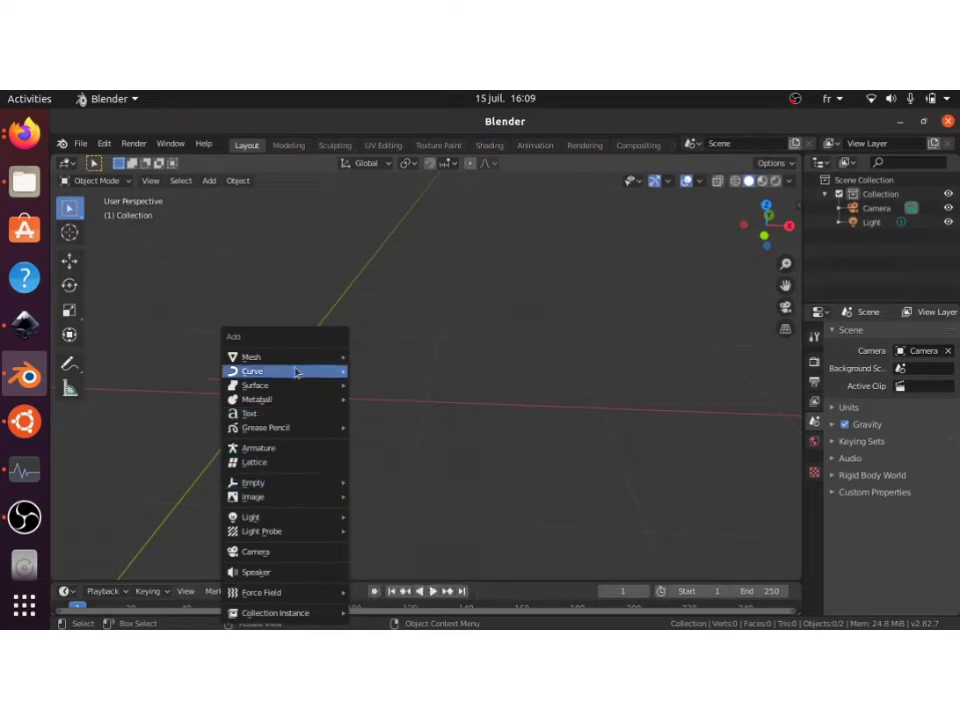
{"action": "left_click", "coordinate": [294, 414]}
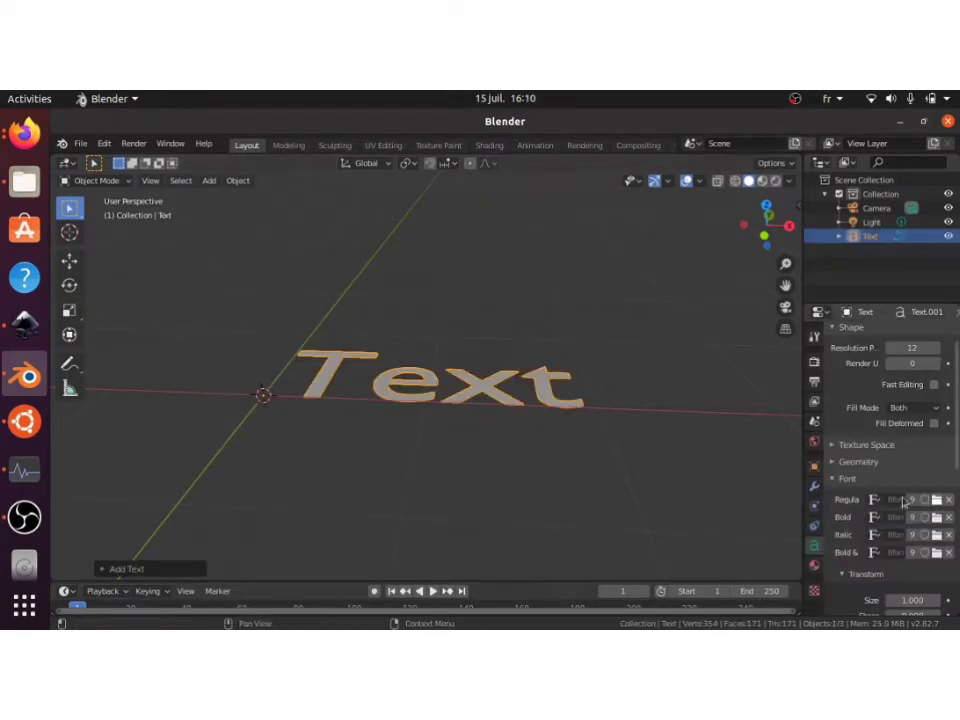
{"action": "left_click", "coordinate": [937, 500]}
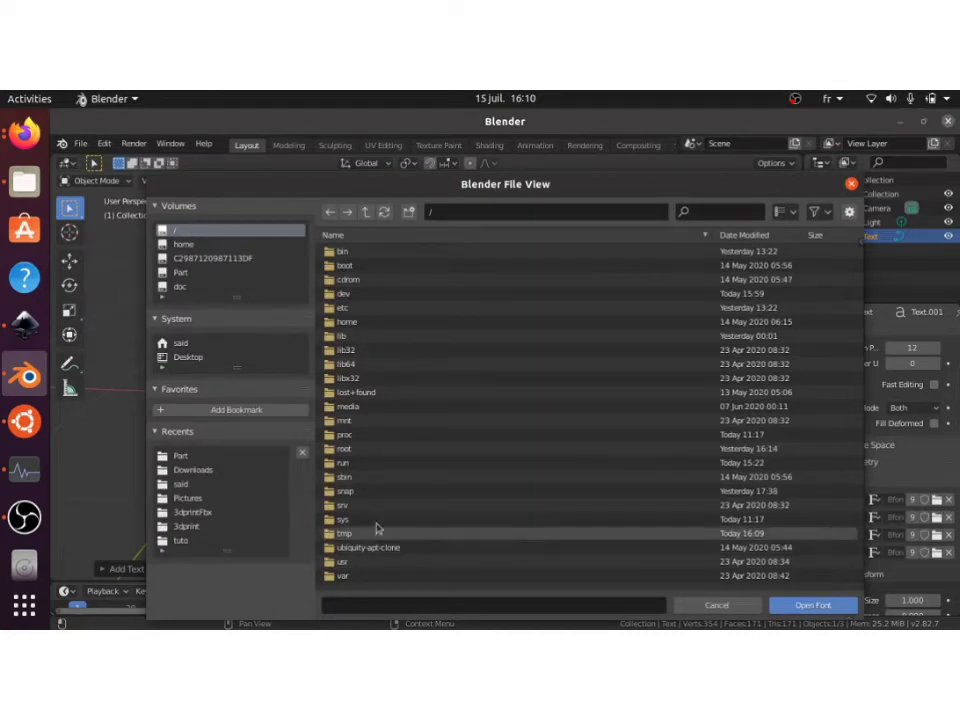
{"action": "left_click", "coordinate": [193, 469]}
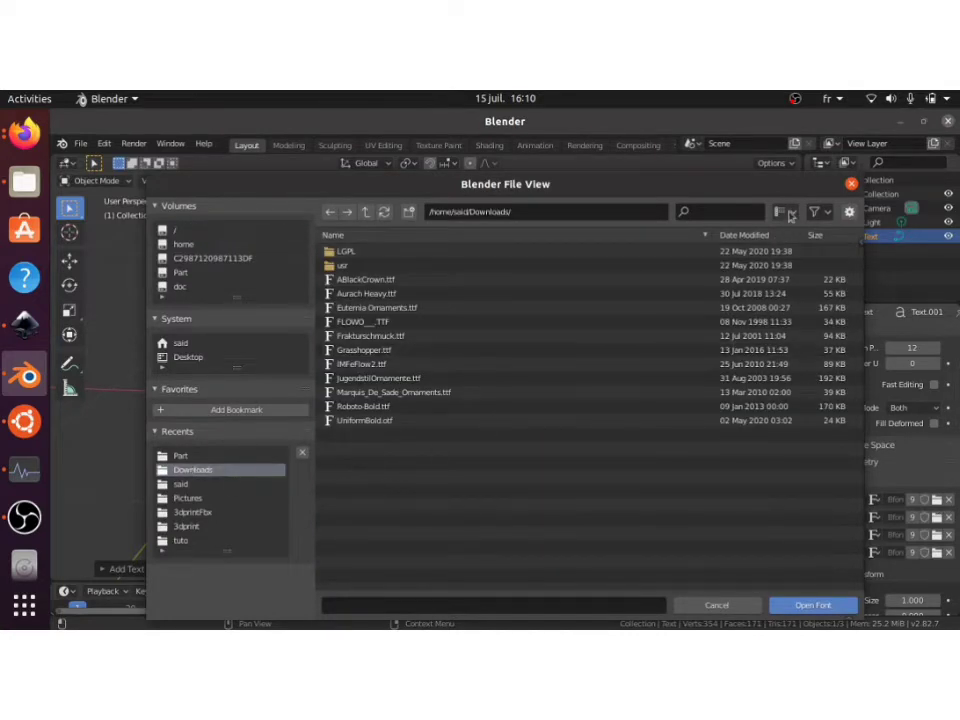
{"action": "left_click", "coordinate": [785, 212]}
{"action": "left_click", "coordinate": [748, 286]}
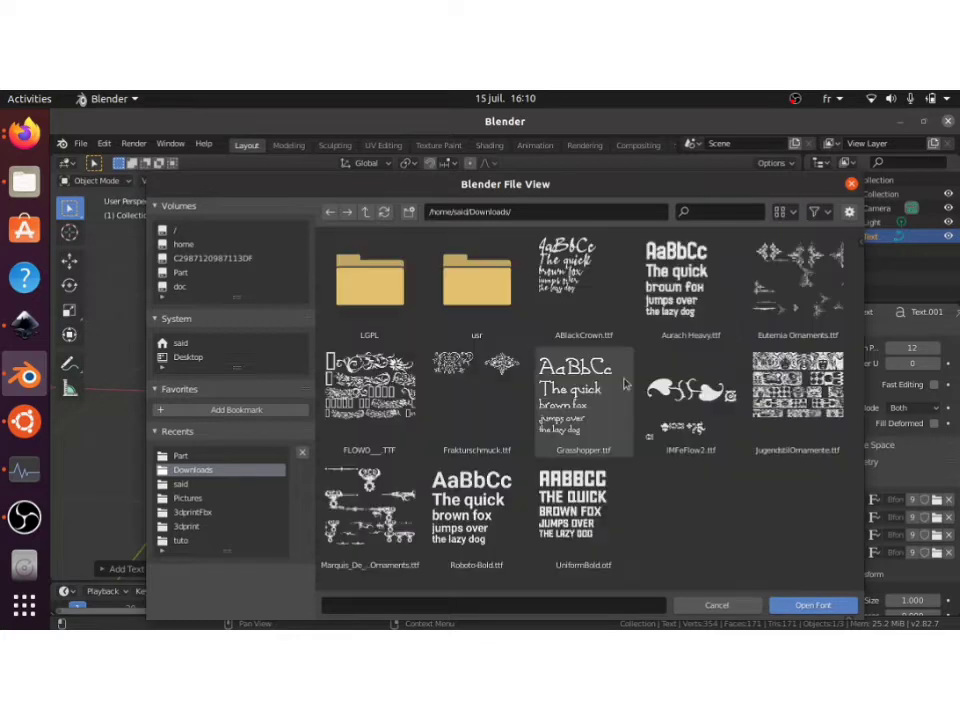
{"action": "left_click", "coordinate": [492, 410]}
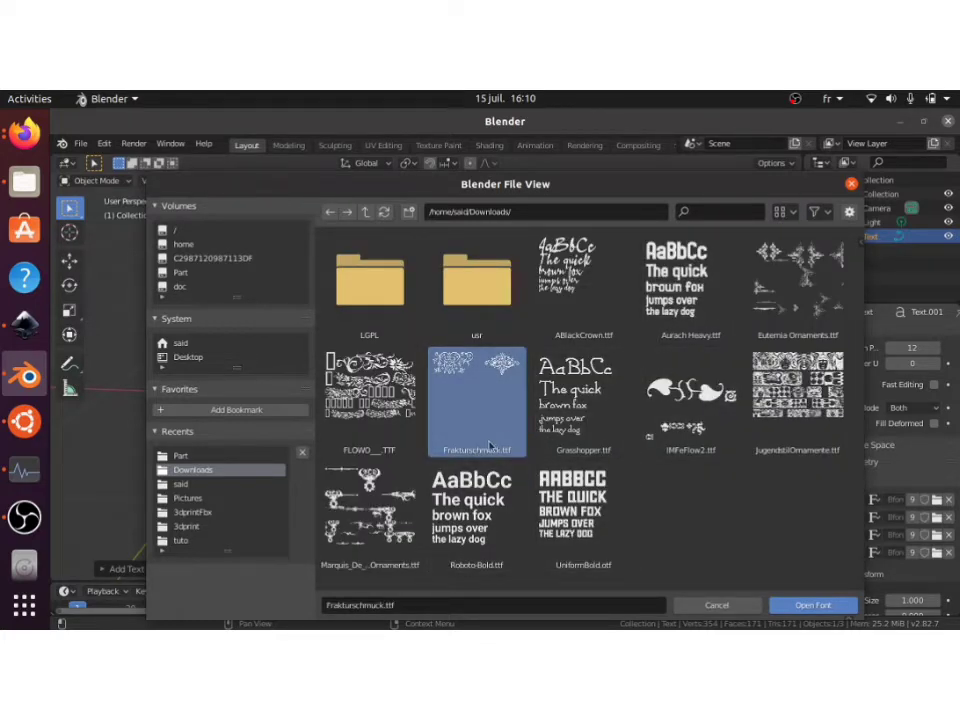
{"action": "left_click", "coordinate": [370, 510]}
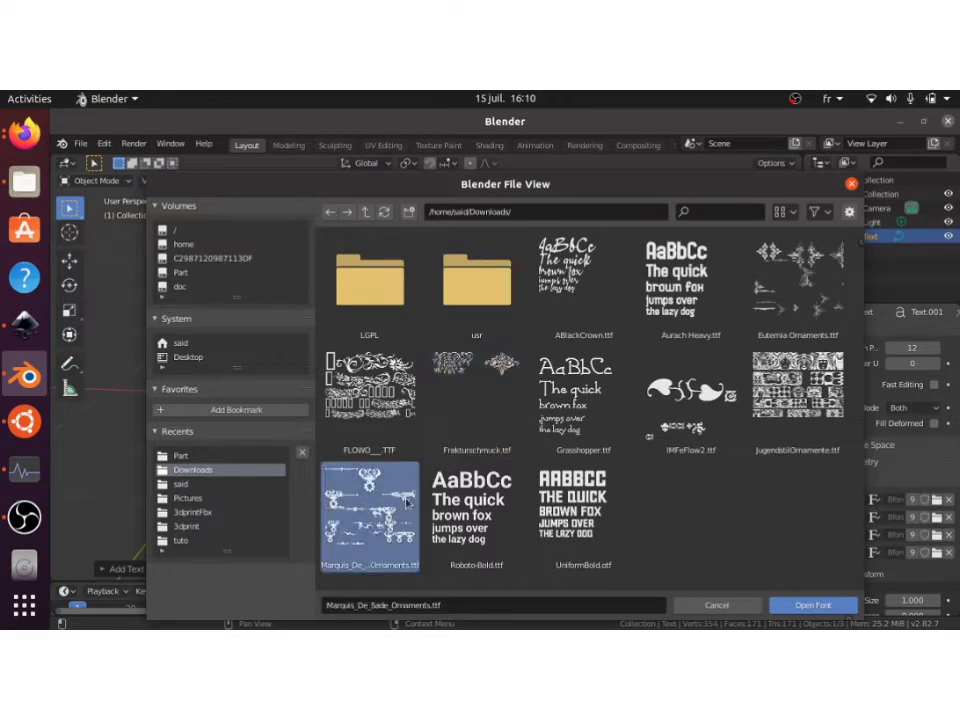
{"action": "left_click", "coordinate": [476, 400]}
{"action": "left_click", "coordinate": [782, 604]}
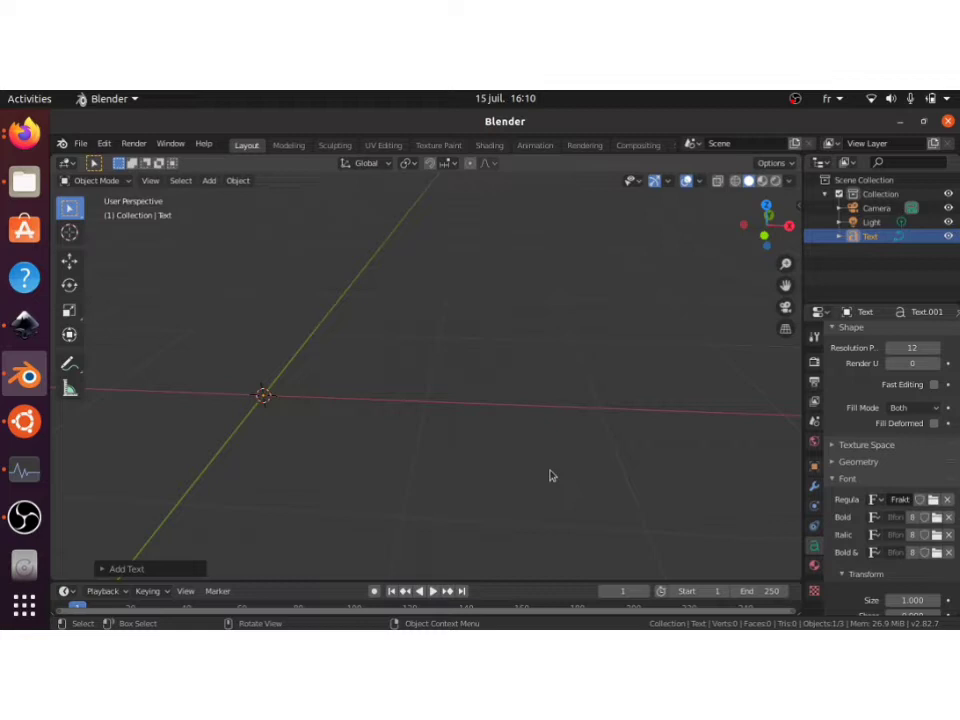
Step: In Edit Mode, erase all of the text's existing characters
{"action": "key", "text": "Tab"}
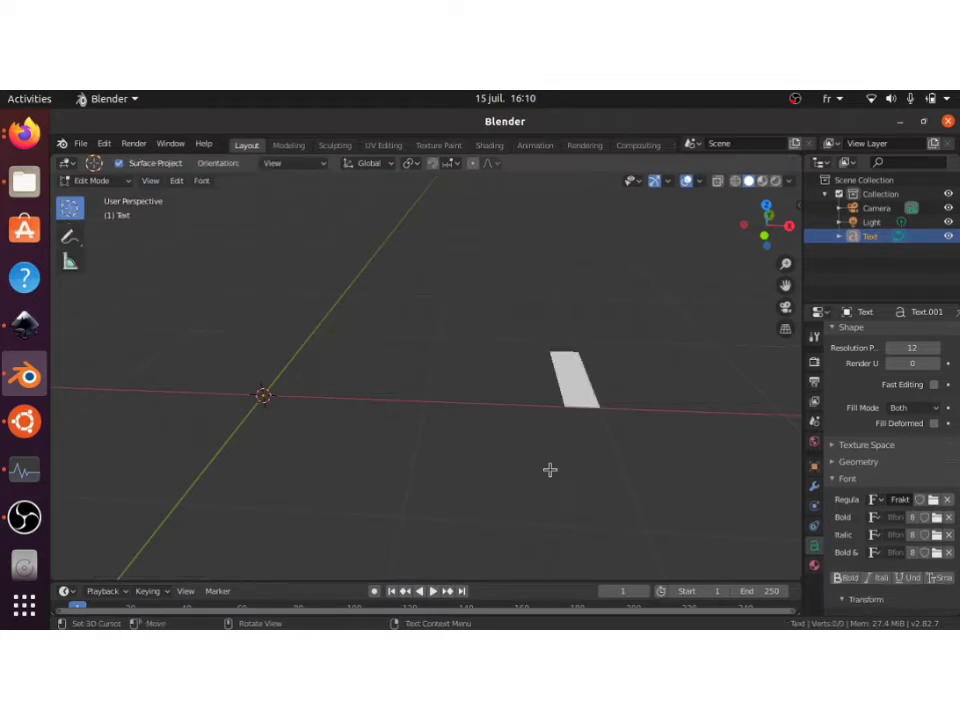
{"action": "key", "text": "BackSpace"}
{"action": "key", "text": "BackSpace"}
{"action": "key", "text": "BackSpace"}
{"action": "key", "text": "BackSpace"}
{"action": "type", "text": "T"}
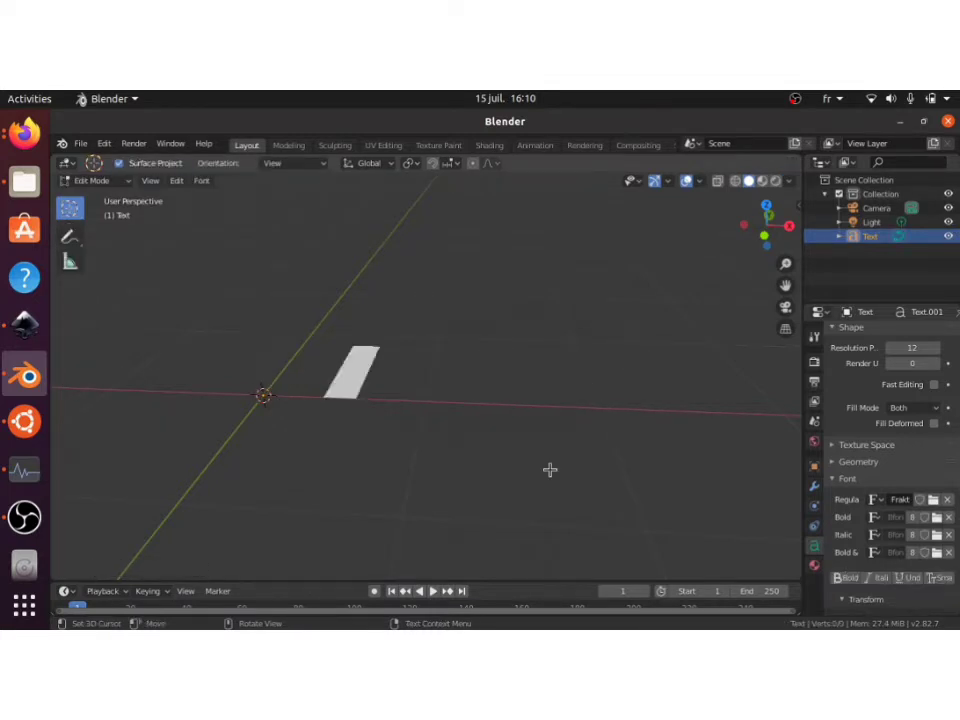
{"action": "key", "text": "BackSpace"}
{"action": "type", "text": "Te"}
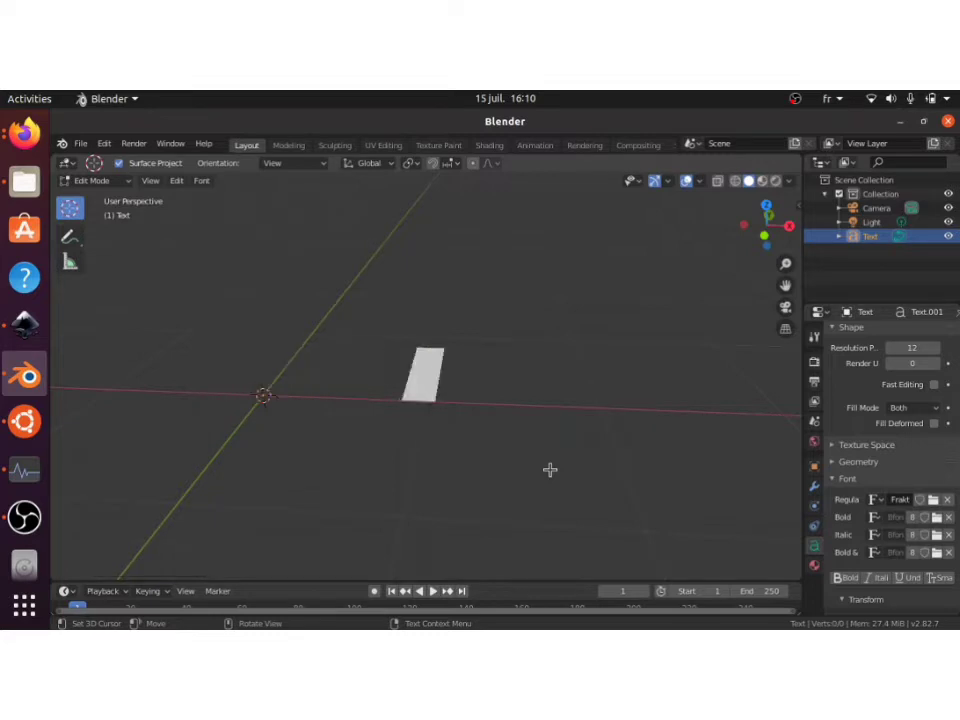
{"action": "key", "text": "BackSpace"}
{"action": "key", "text": "BackSpace"}
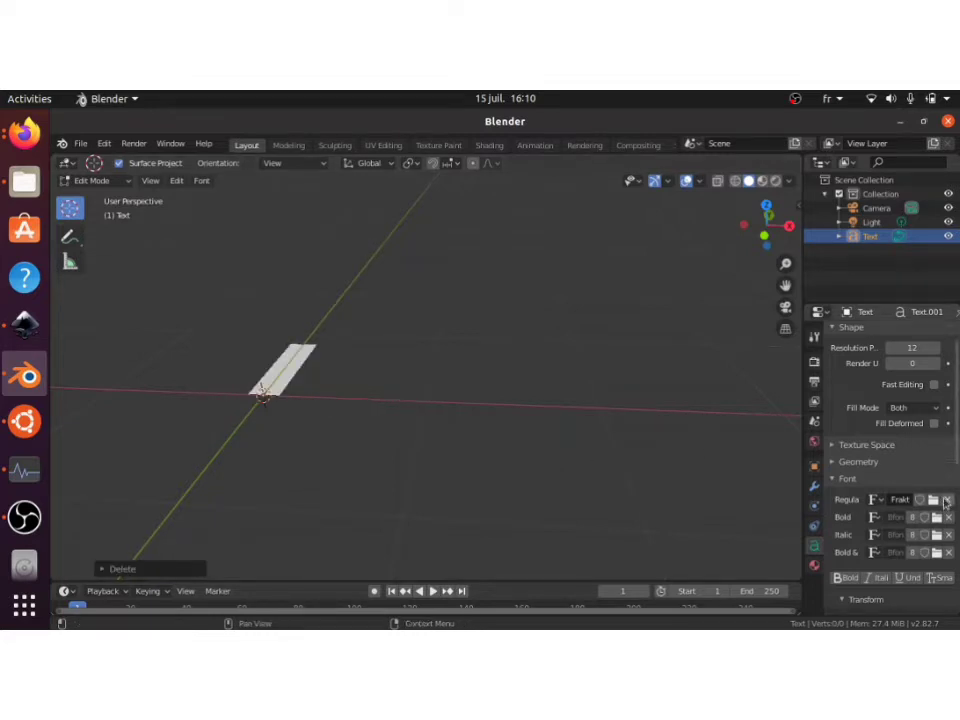
Step: Load the Flow font from Downloads as the text's regular font
{"action": "left_click", "coordinate": [945, 501]}
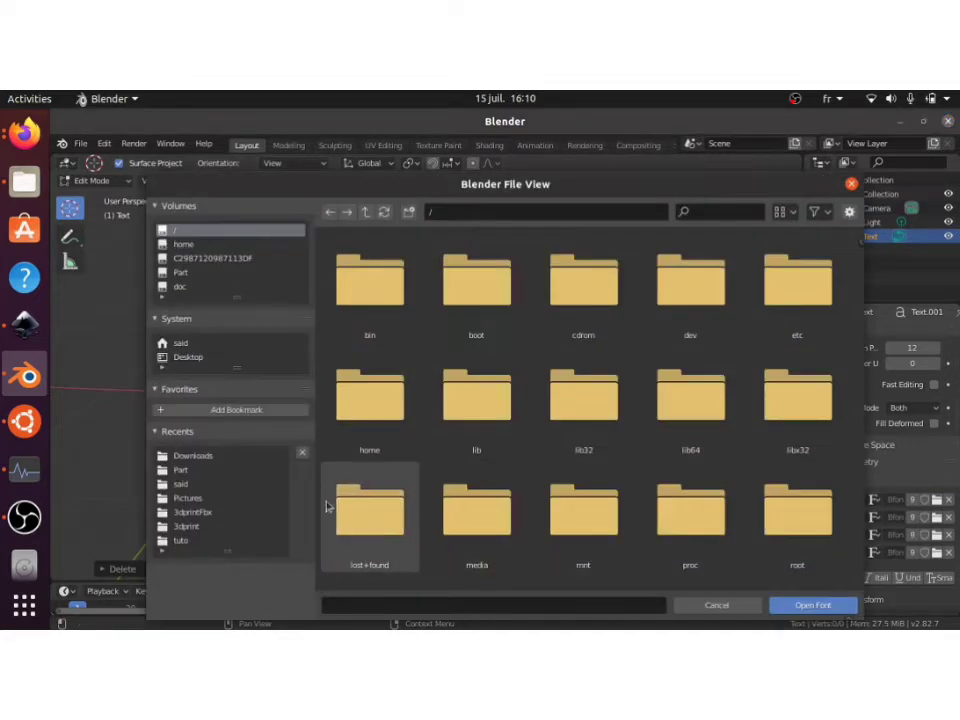
{"action": "left_click", "coordinate": [236, 455]}
{"action": "double_click", "coordinate": [378, 390]}
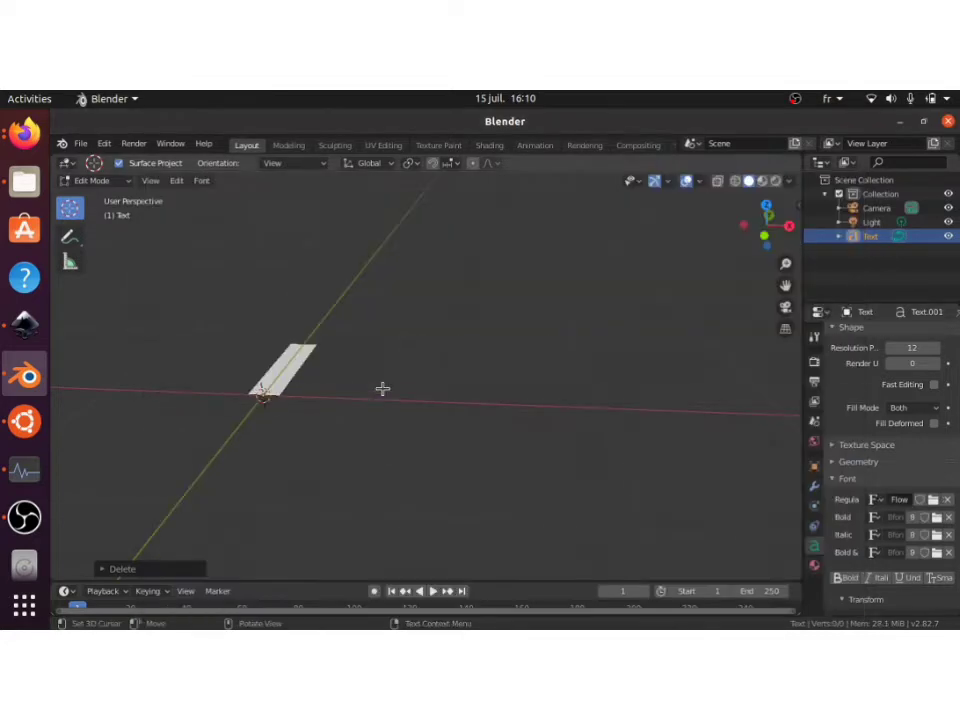
Step: Test glyphs a, b, c and d, keep 'd' as the flourish, and exit Edit Mode
{"action": "type", "text": "a"}
{"action": "key", "text": "BackSpace"}
{"action": "type", "text": "a"}
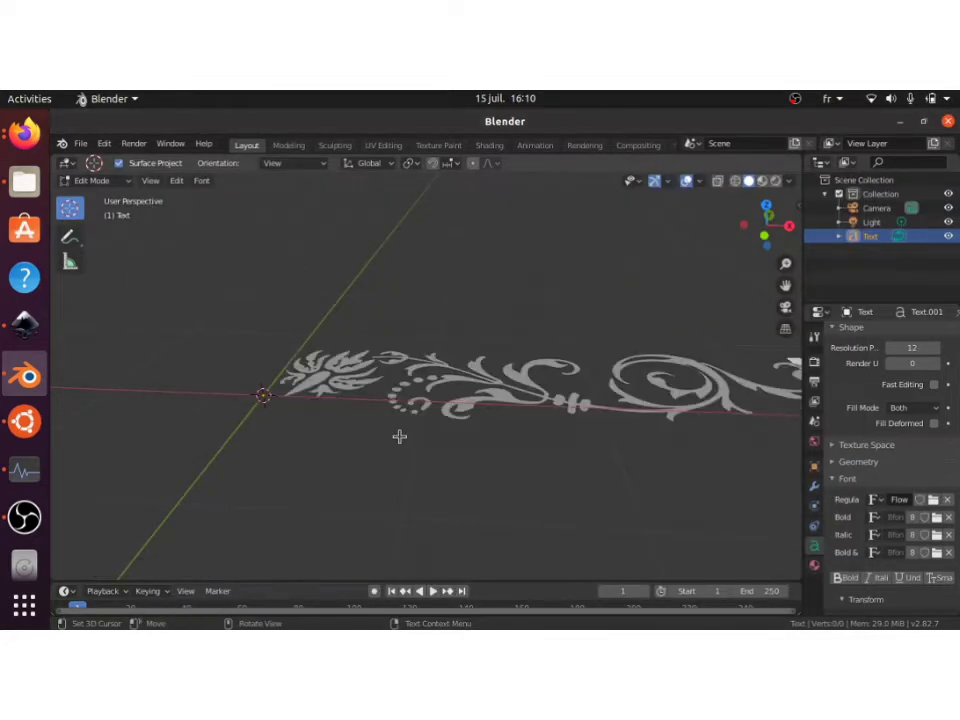
{"action": "key", "text": "BackSpace"}
{"action": "type", "text": "b"}
{"action": "key", "text": "BackSpace"}
{"action": "type", "text": "c"}
{"action": "key", "text": "BackSpace"}
{"action": "type", "text": "d"}
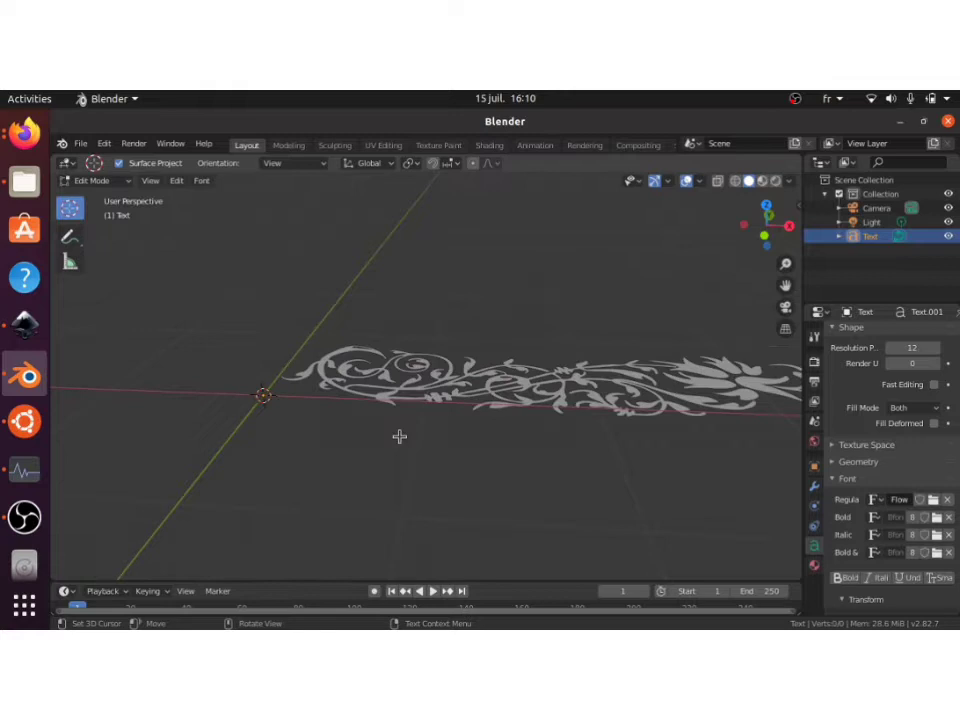
{"action": "key", "text": "BackSpace"}
{"action": "type", "text": "d"}
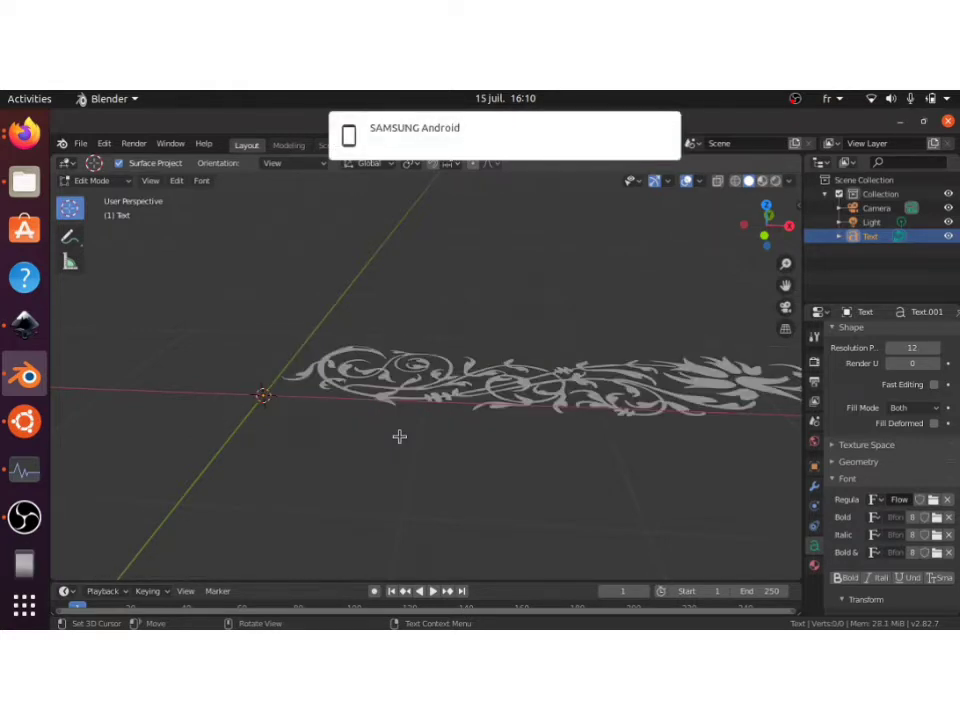
{"action": "key", "text": "Tab"}
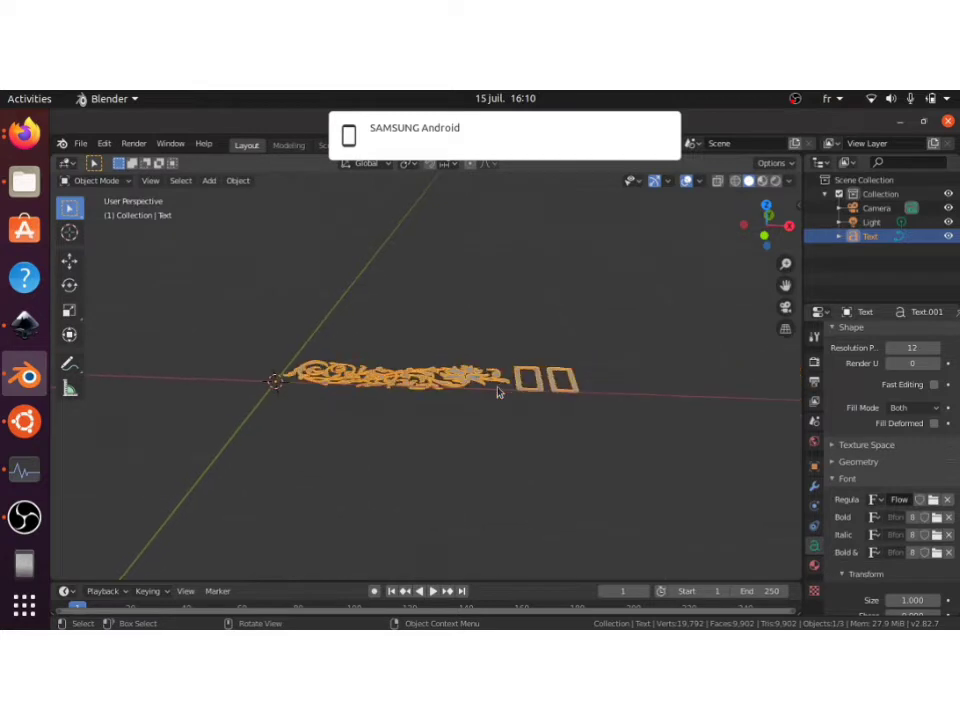
Step: Delete the two stray trailing characters from the text and frame it in view
{"action": "left_click", "coordinate": [860, 462]}
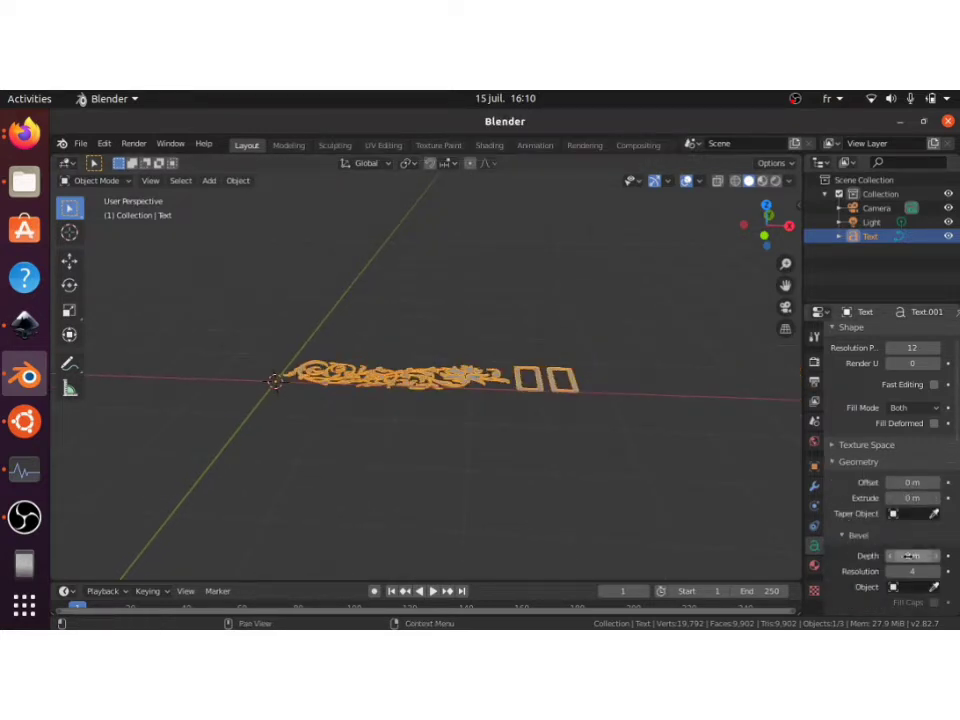
{"action": "mouse_move", "coordinate": [908, 555]}
{"action": "left_mouse_down"}
{"action": "mouse_move", "coordinate": [940, 555]}
{"action": "mouse_move", "coordinate": [908, 555]}
{"action": "left_mouse_up"}
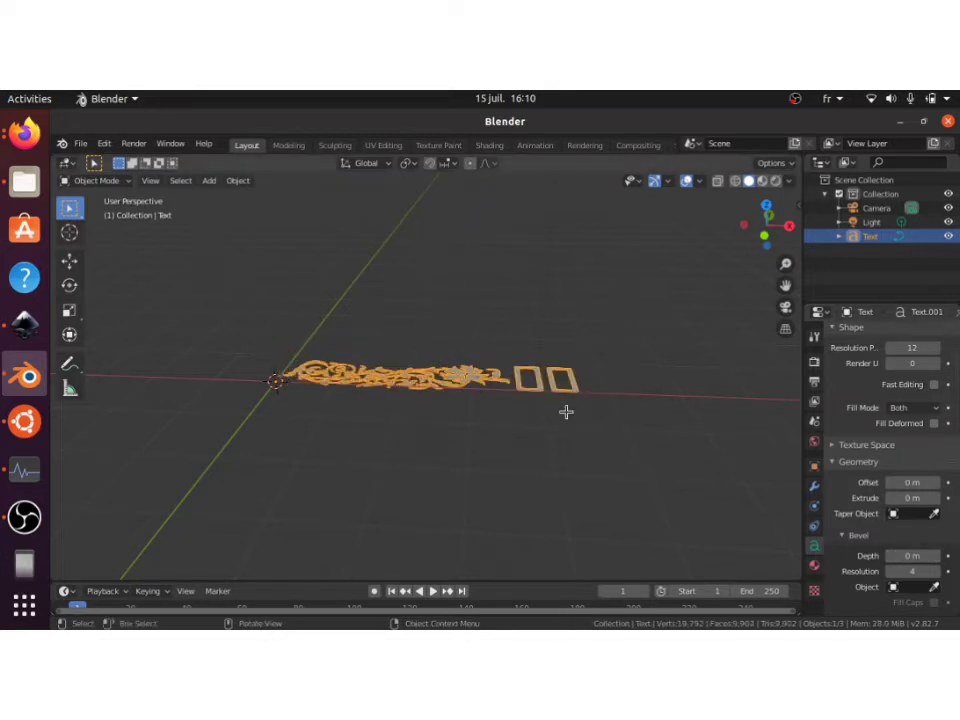
{"action": "key", "text": "Tab"}
{"action": "key", "text": "BackSpace"}
{"action": "key", "text": "BackSpace"}
{"action": "key", "text": "Tab"}
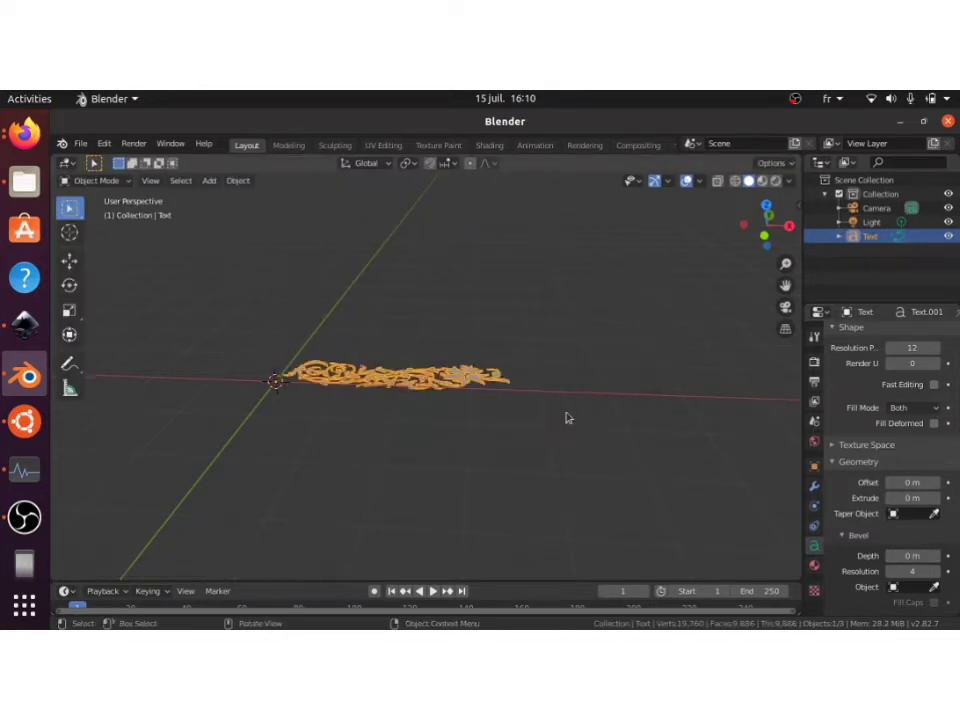
{"action": "key", "text": "KP_Decimal"}
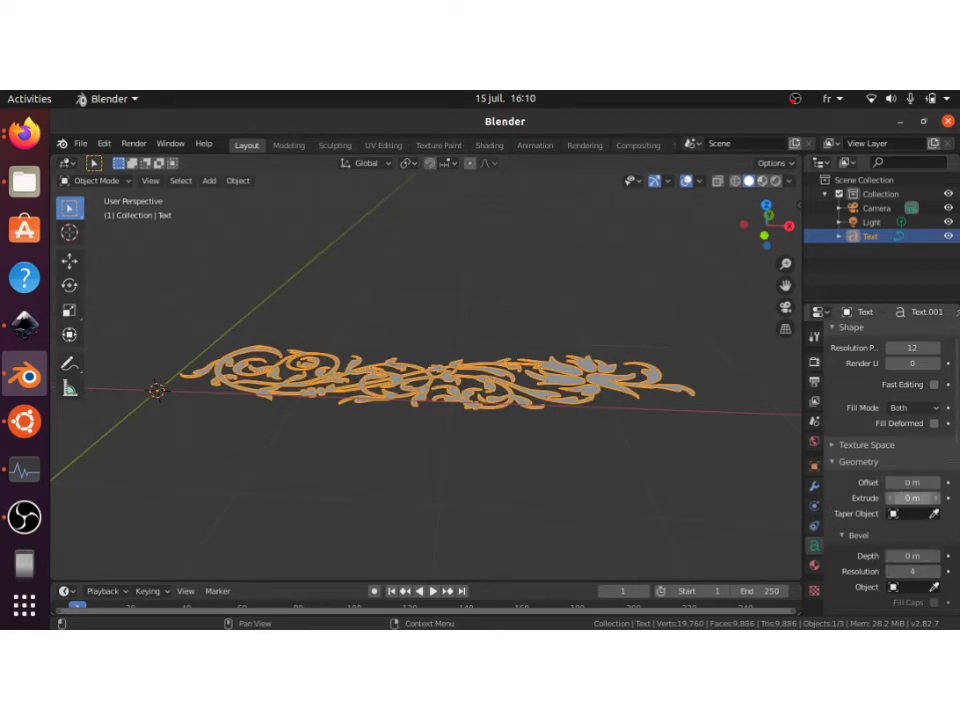
Step: Give the text a 0.03 m extrusion and a 0.001 m bevel depth
{"action": "left_click_drag", "start_coordinate": [910, 497], "coordinate": [928, 497]}
{"action": "left_click_drag", "start_coordinate": [907, 557], "coordinate": [928, 557]}
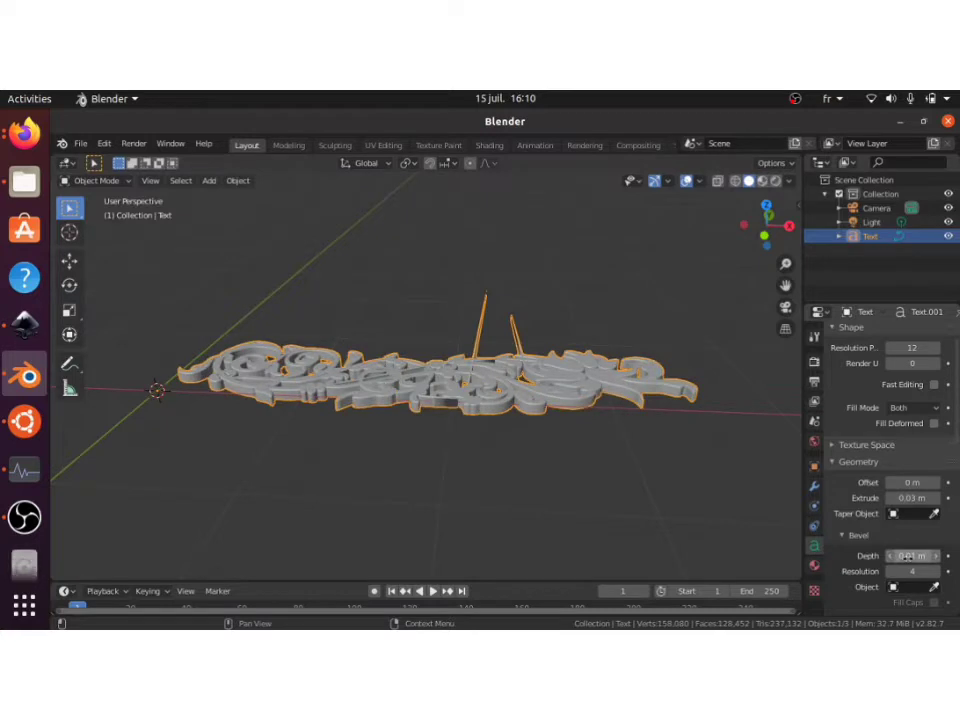
{"action": "left_click", "coordinate": [910, 556]}
{"action": "type", "text": "0.001"}
{"action": "key", "text": "Return"}
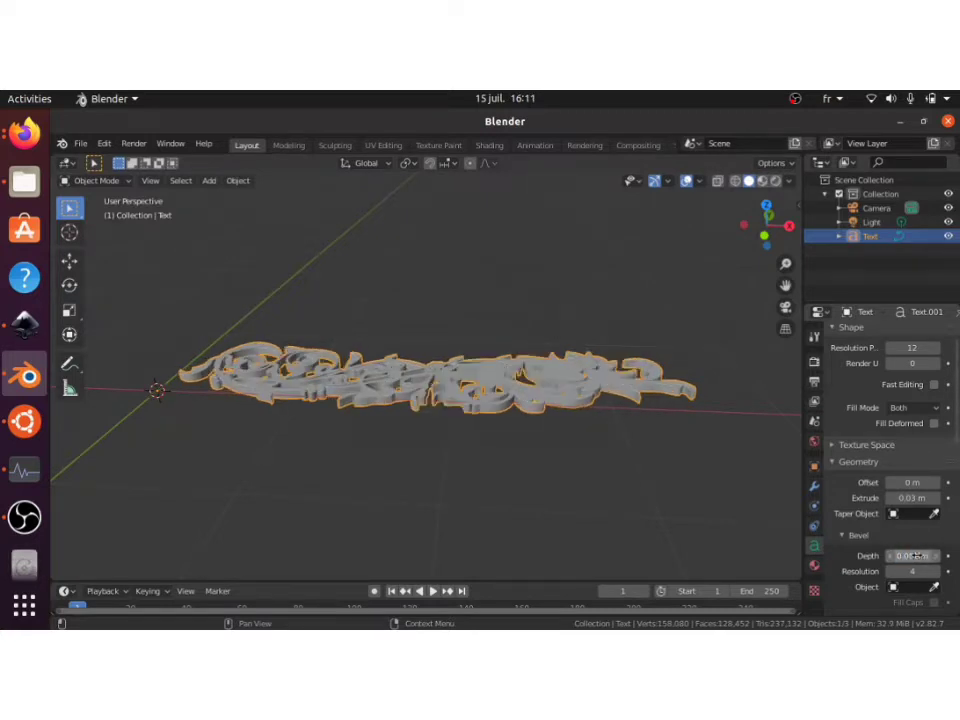
Step: Orbit to inspect the beveled ornament, then switch to the font search results
{"action": "middle_click_drag", "start_coordinate": [640, 430], "coordinate": [628, 464]}
{"action": "scroll", "coordinate": [628, 464], "scroll_direction": "up", "scroll_amount": 3}
{"action": "scroll", "coordinate": [628, 461], "scroll_direction": "down", "scroll_amount": 2}
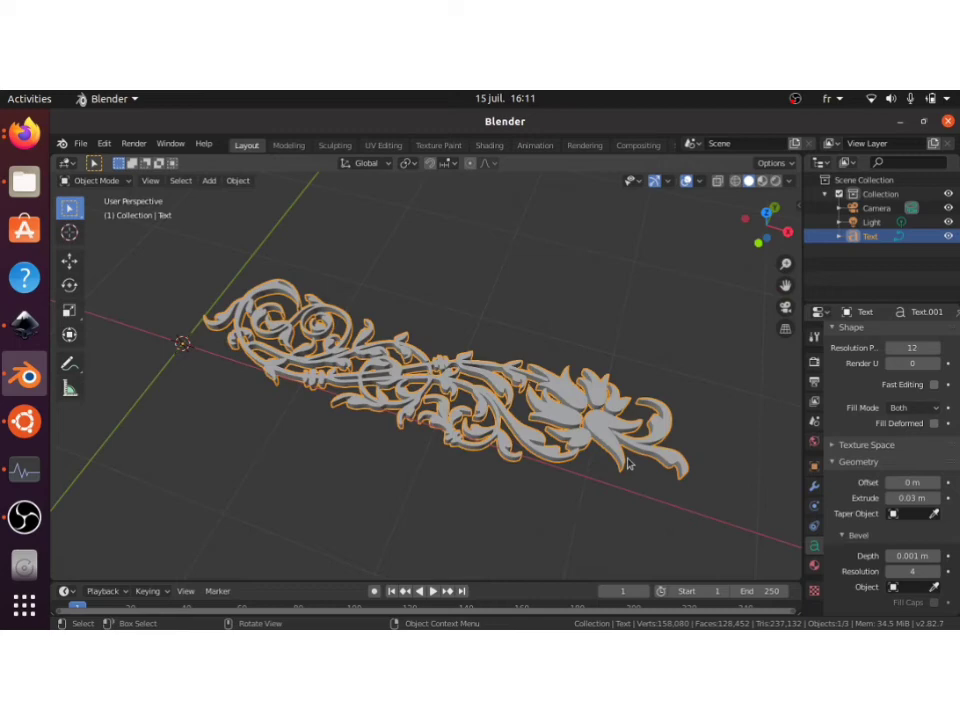
{"action": "scroll", "coordinate": [628, 463], "scroll_direction": "down", "scroll_amount": 1}
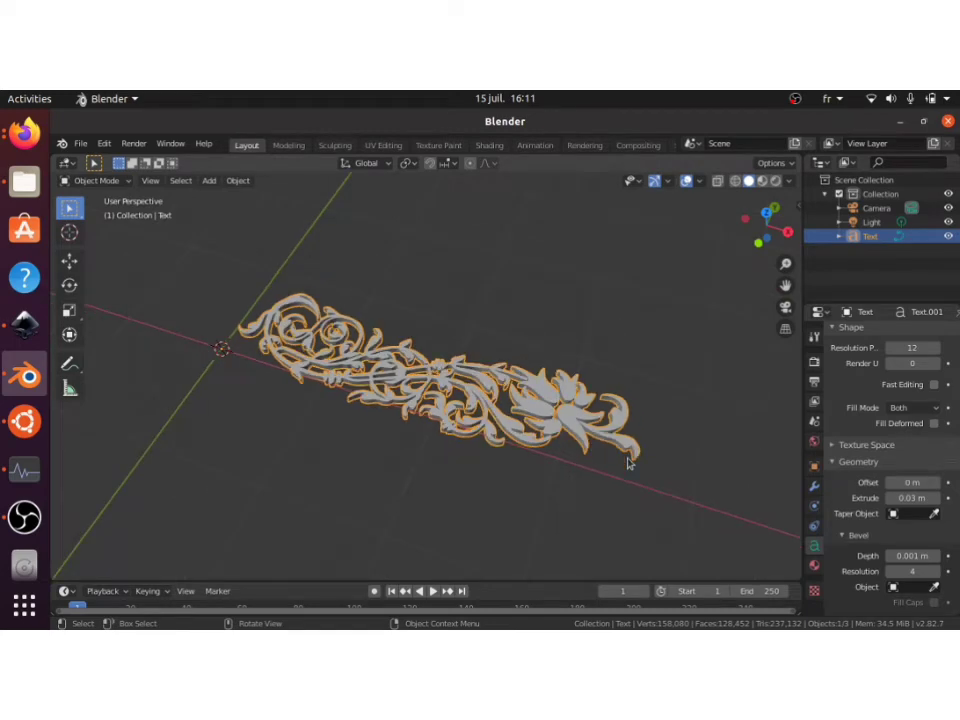
{"action": "middle_click_drag", "start_coordinate": [628, 463], "coordinate": [628, 463]}
{"action": "key", "text": "alt+Tab"}
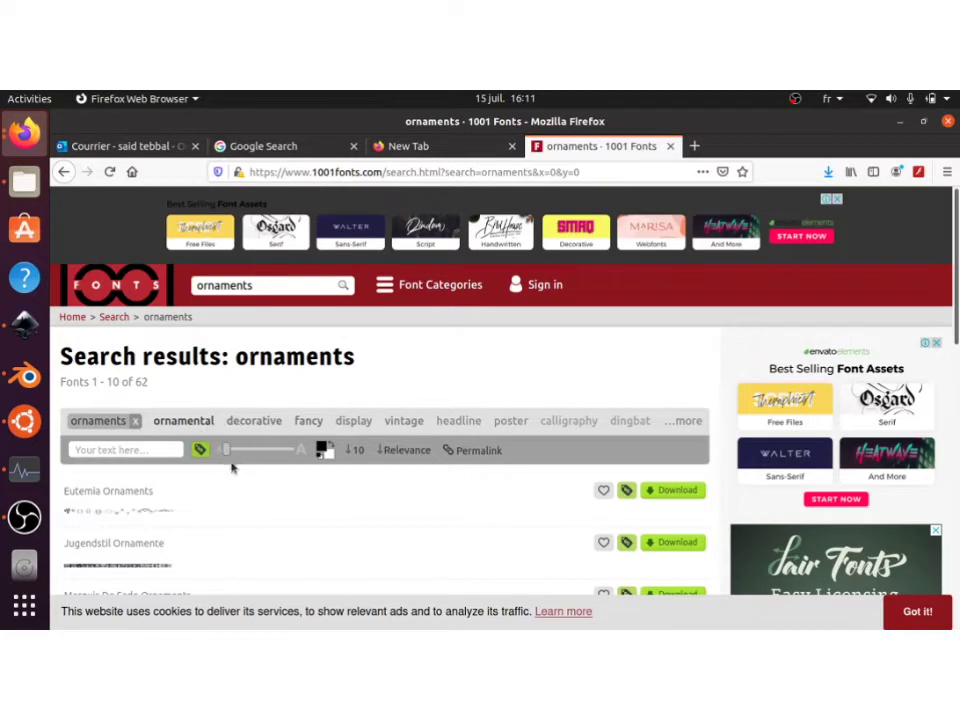
{"action": "scroll", "coordinate": [405, 463], "scroll_direction": "down", "scroll_amount": 10}
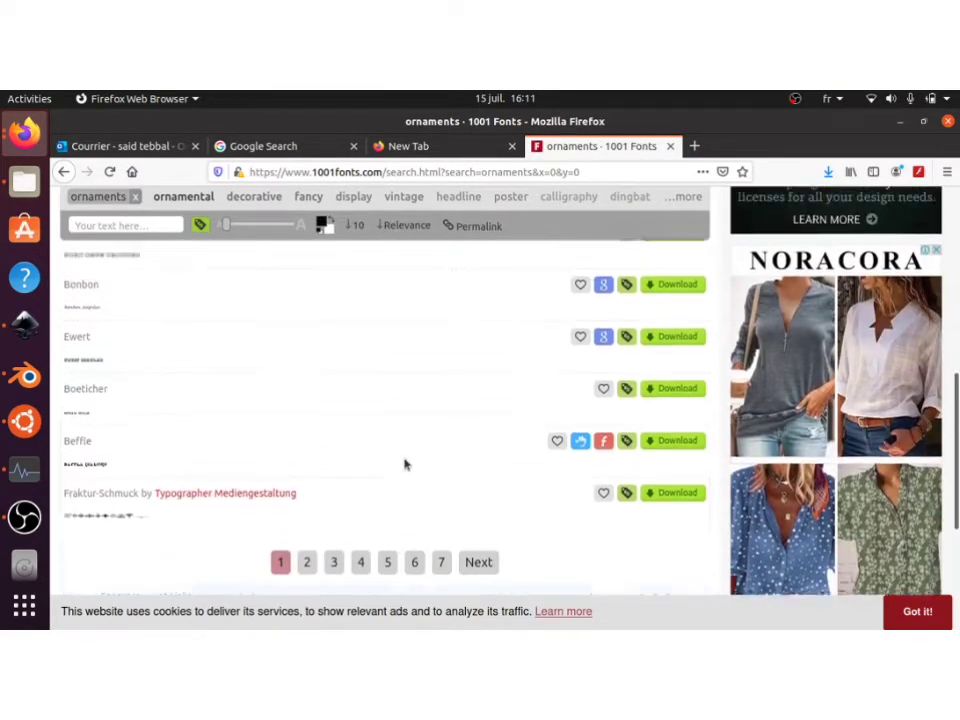
{"action": "scroll", "coordinate": [540, 452], "scroll_direction": "up", "scroll_amount": 10}
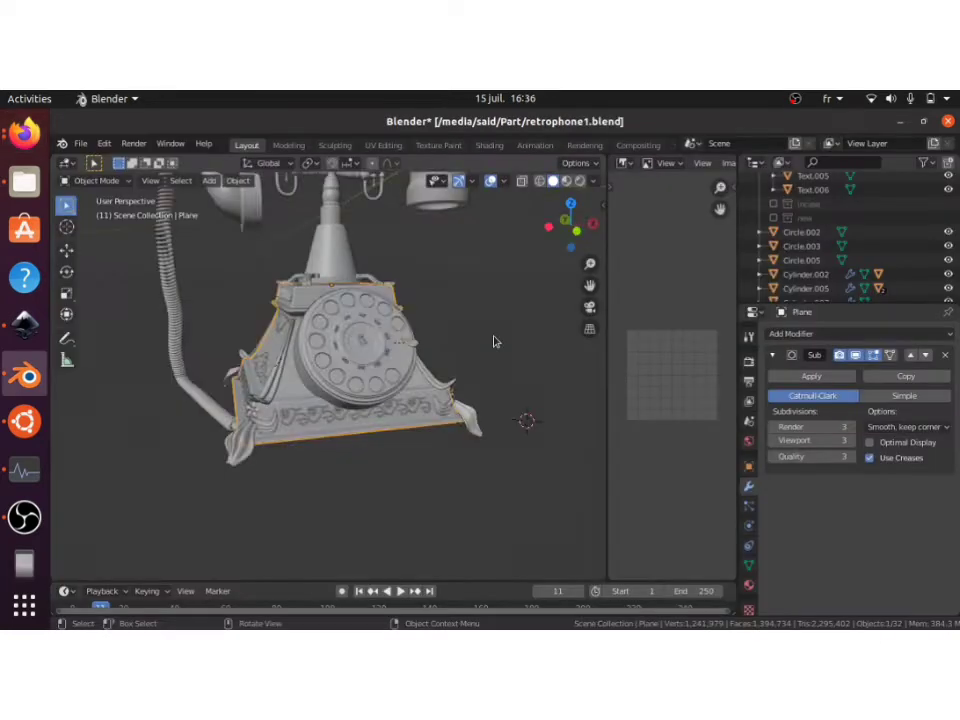
{"action": "middle_click_drag", "start_coordinate": [493, 342], "coordinate": [493, 342]}
{"action": "scroll", "coordinate": [493, 342], "scroll_direction": "up", "scroll_amount": 3}
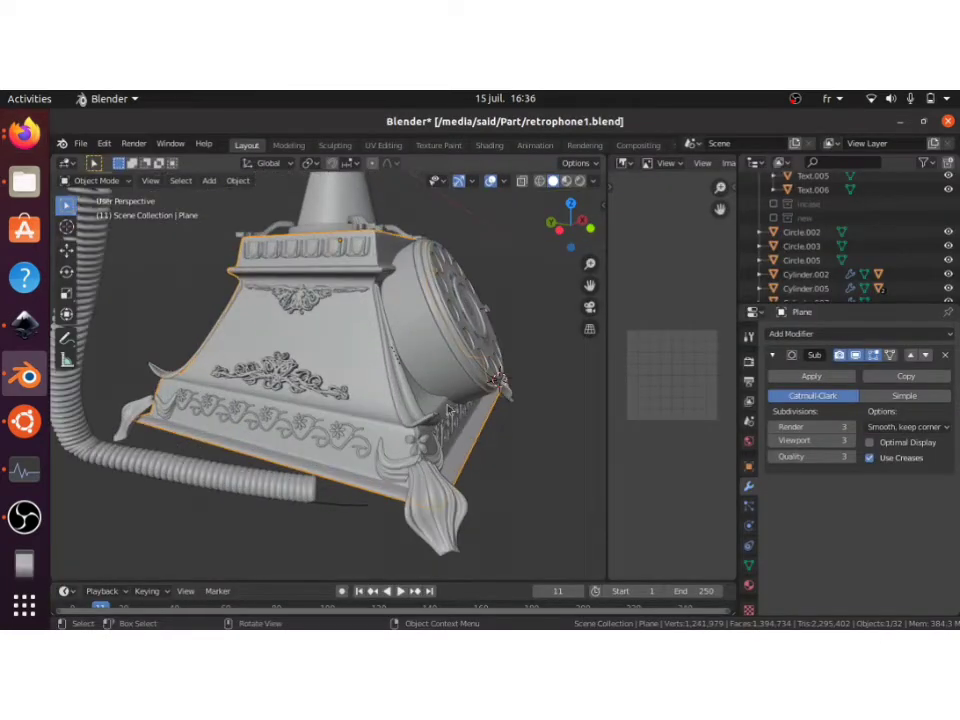
{"action": "left_click", "coordinate": [376, 340]}
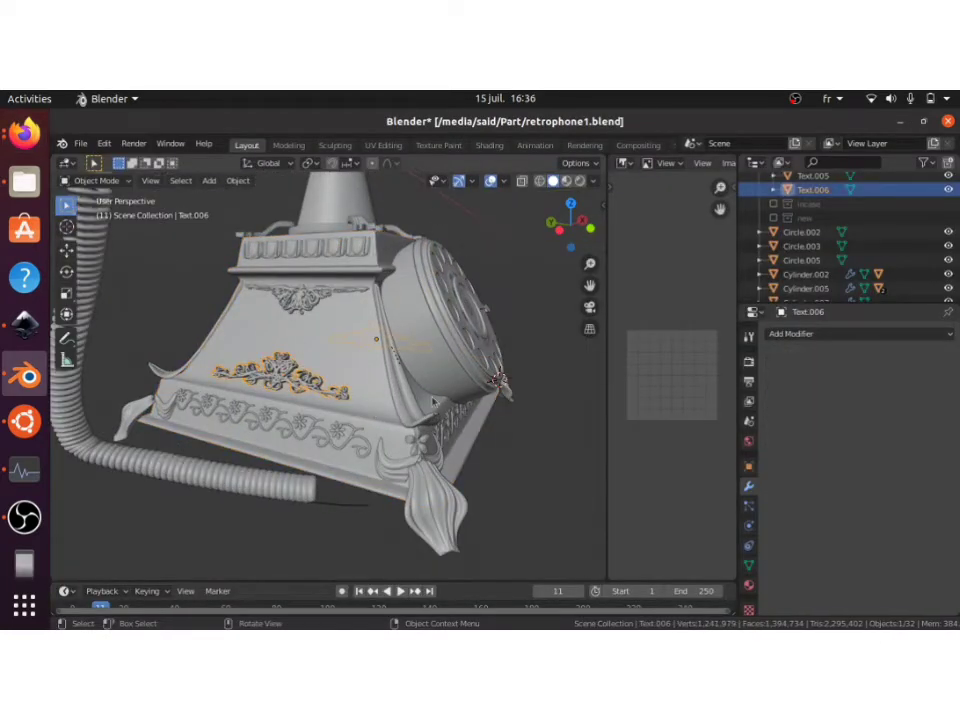
{"action": "left_click", "coordinate": [311, 306], "text": "shift"}
{"action": "middle_click_drag", "start_coordinate": [497, 380], "coordinate": [295, 370]}
{"action": "scroll", "coordinate": [295, 370], "scroll_direction": "up", "scroll_amount": 6}
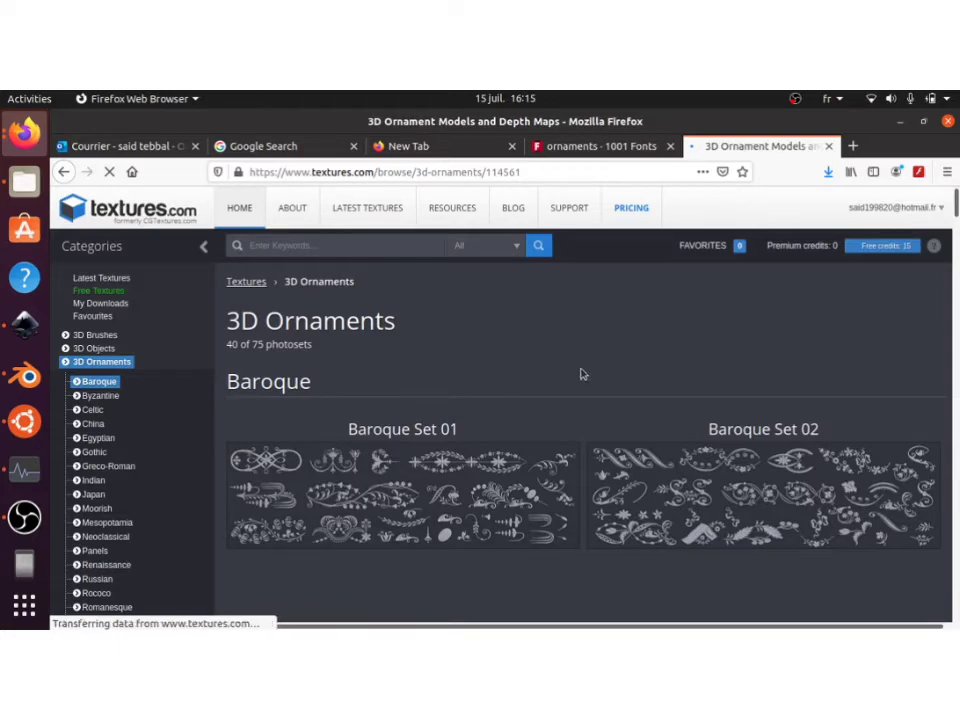
Step: Scroll the 3D Ornaments page past the Baroque sets toward the Greco-Roman sets
{"action": "scroll", "coordinate": [645, 362], "scroll_direction": "down", "scroll_amount": 6}
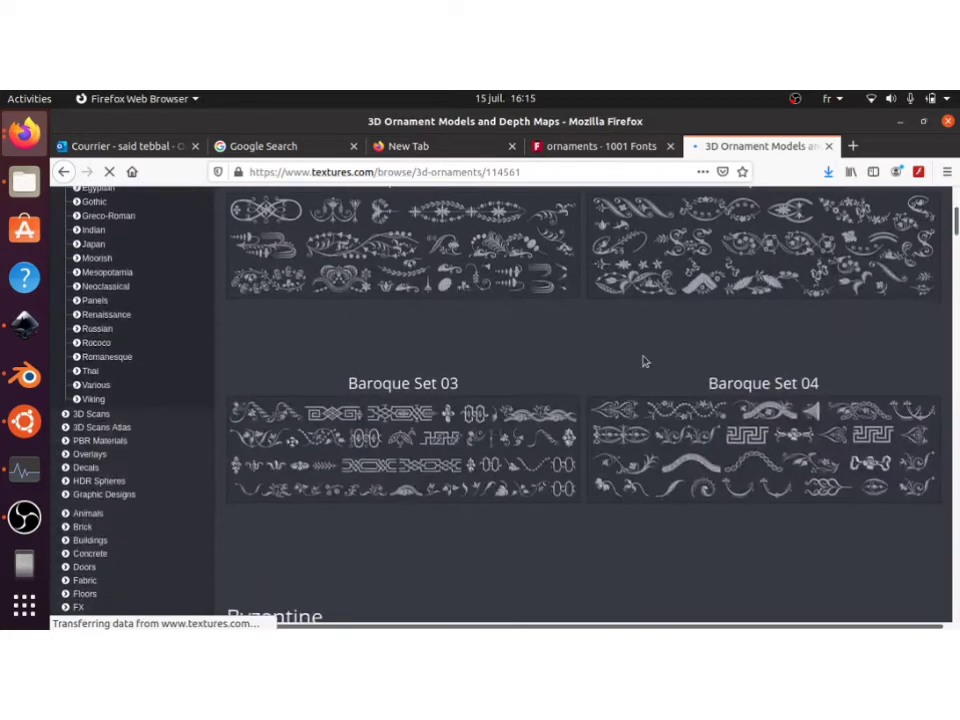
{"action": "scroll", "coordinate": [645, 362], "scroll_direction": "up", "scroll_amount": 6}
{"action": "scroll", "coordinate": [645, 362], "scroll_direction": "down", "scroll_amount": 2}
{"action": "scroll", "coordinate": [645, 362], "scroll_direction": "up", "scroll_amount": 2}
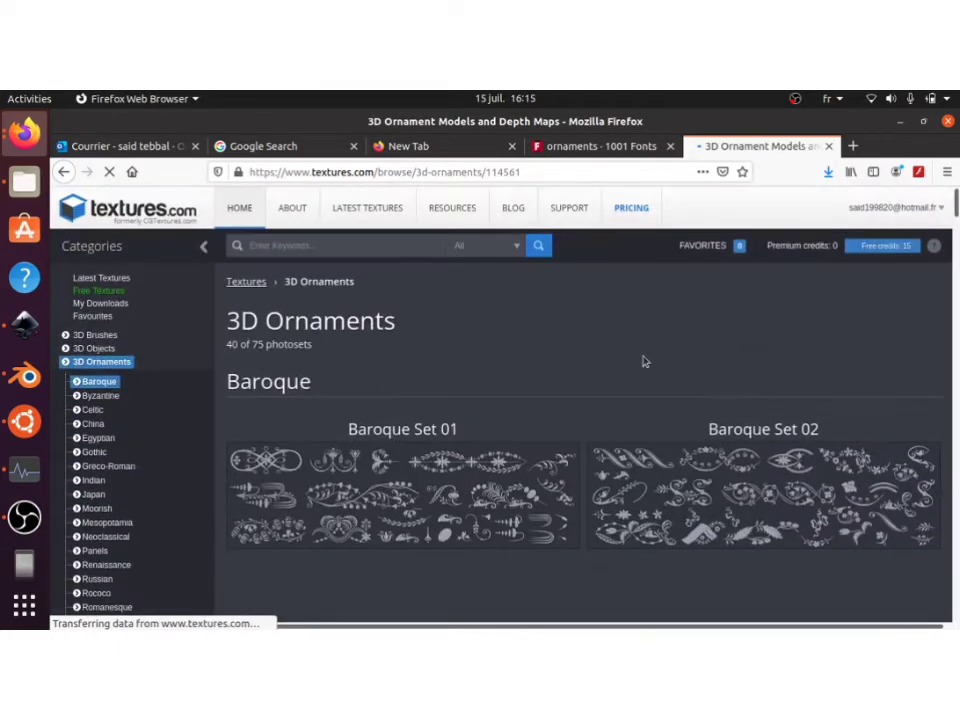
{"action": "scroll", "coordinate": [645, 362], "scroll_direction": "down", "scroll_amount": 3}
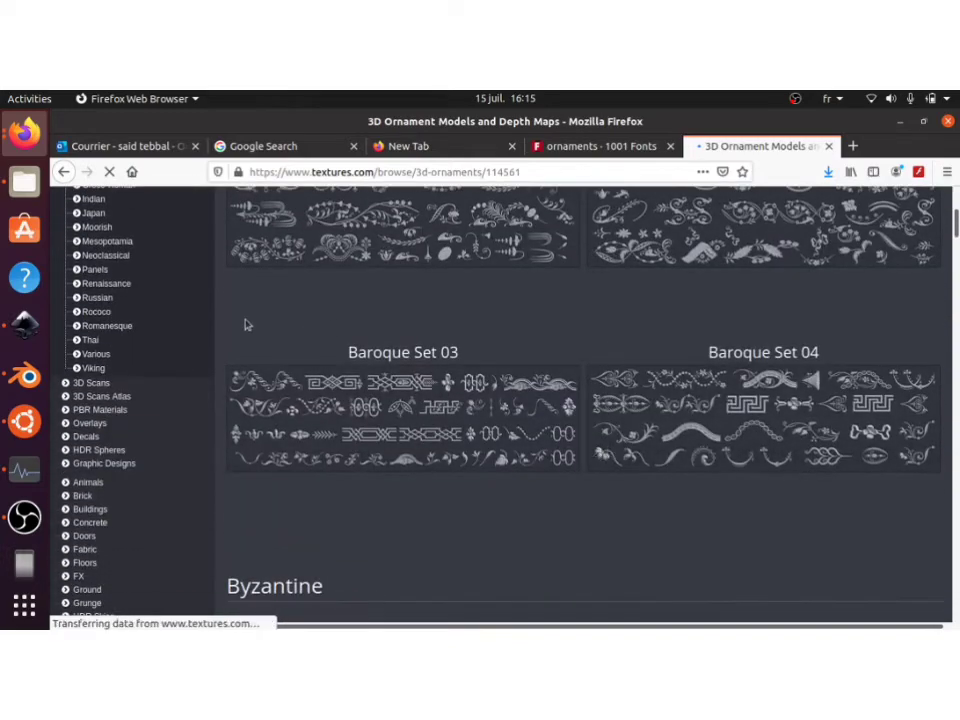
{"action": "scroll", "coordinate": [244, 326], "scroll_direction": "up", "scroll_amount": 3}
{"action": "scroll", "coordinate": [197, 326], "scroll_direction": "down", "scroll_amount": 3}
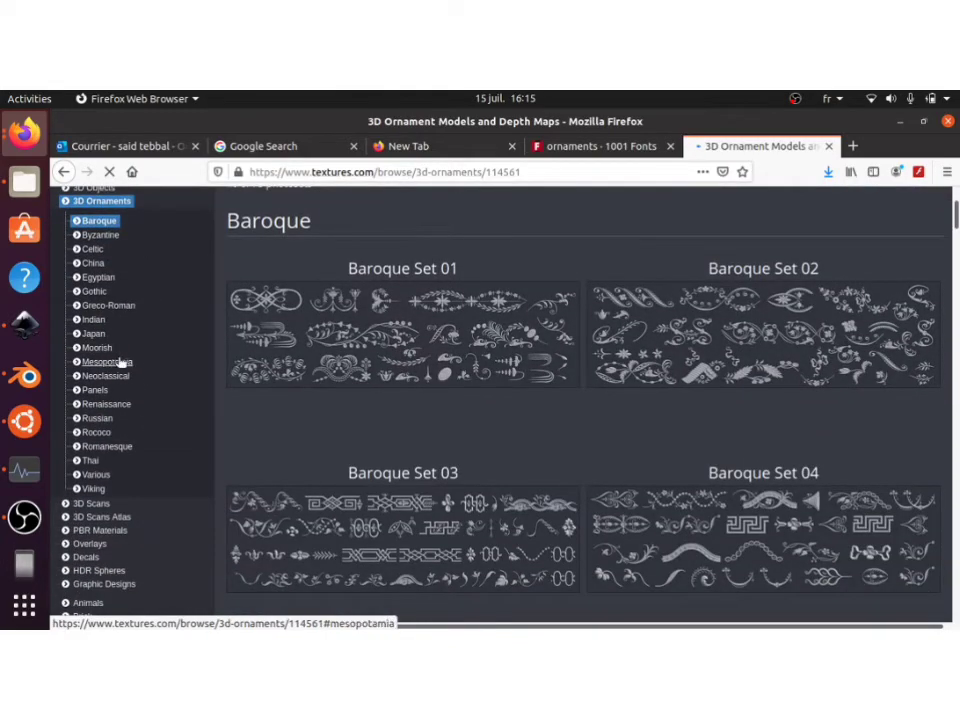
{"action": "scroll", "coordinate": [402, 460], "scroll_direction": "down", "scroll_amount": 20}
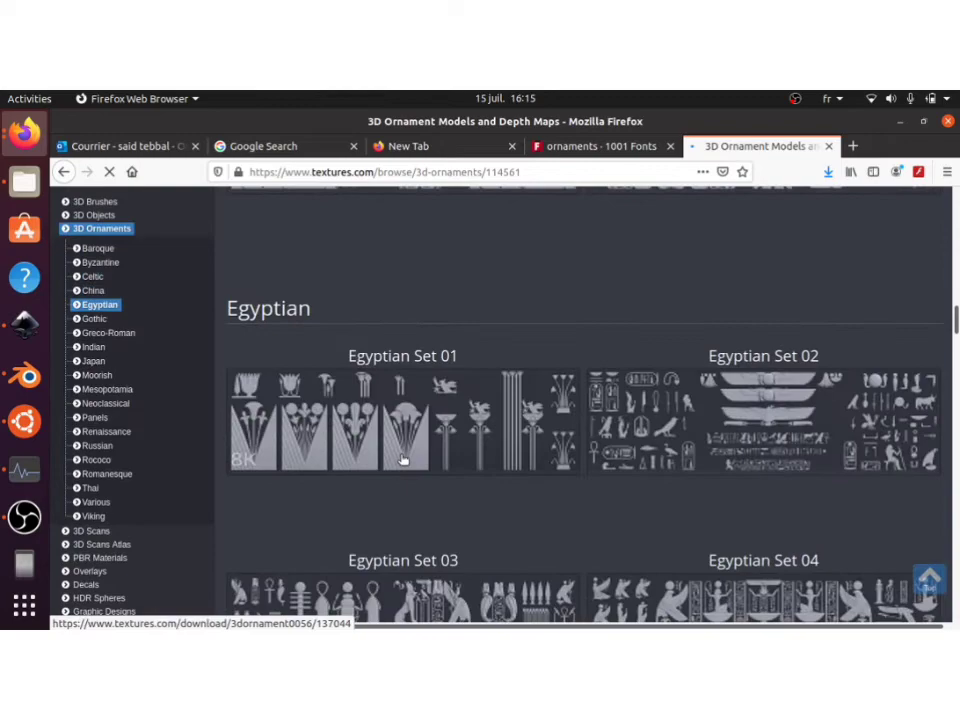
{"action": "scroll", "coordinate": [402, 460], "scroll_direction": "down", "scroll_amount": 5}
{"action": "scroll", "coordinate": [400, 458], "scroll_direction": "up", "scroll_amount": 2}
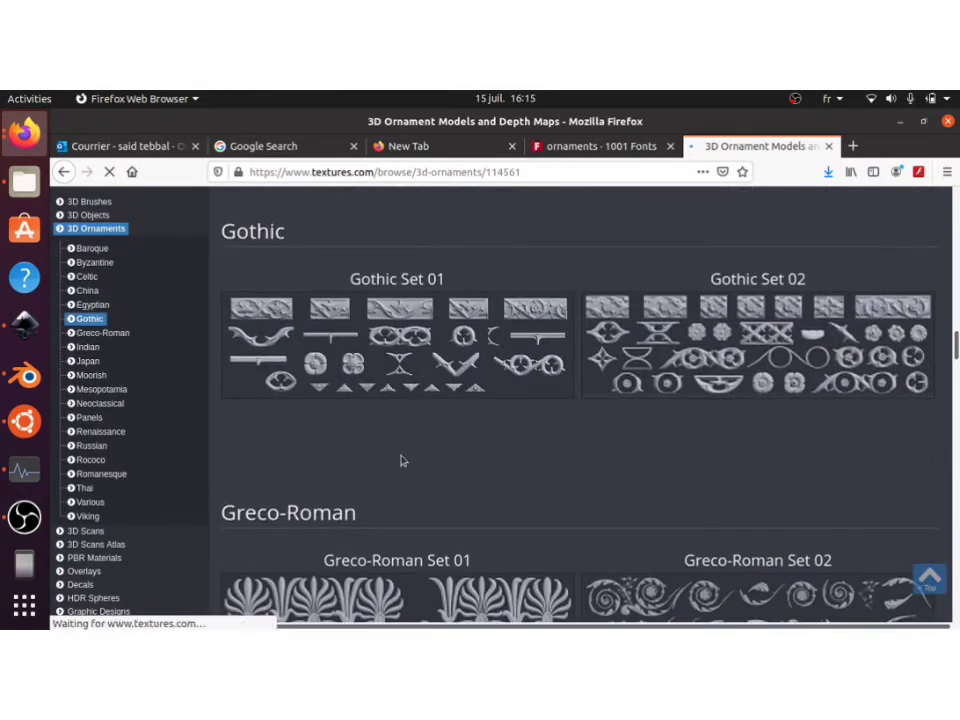
{"action": "scroll", "coordinate": [400, 458], "scroll_direction": "down", "scroll_amount": 2}
{"action": "scroll", "coordinate": [403, 458], "scroll_direction": "down", "scroll_amount": 8}
{"action": "scroll", "coordinate": [403, 458], "scroll_direction": "up", "scroll_amount": 5}
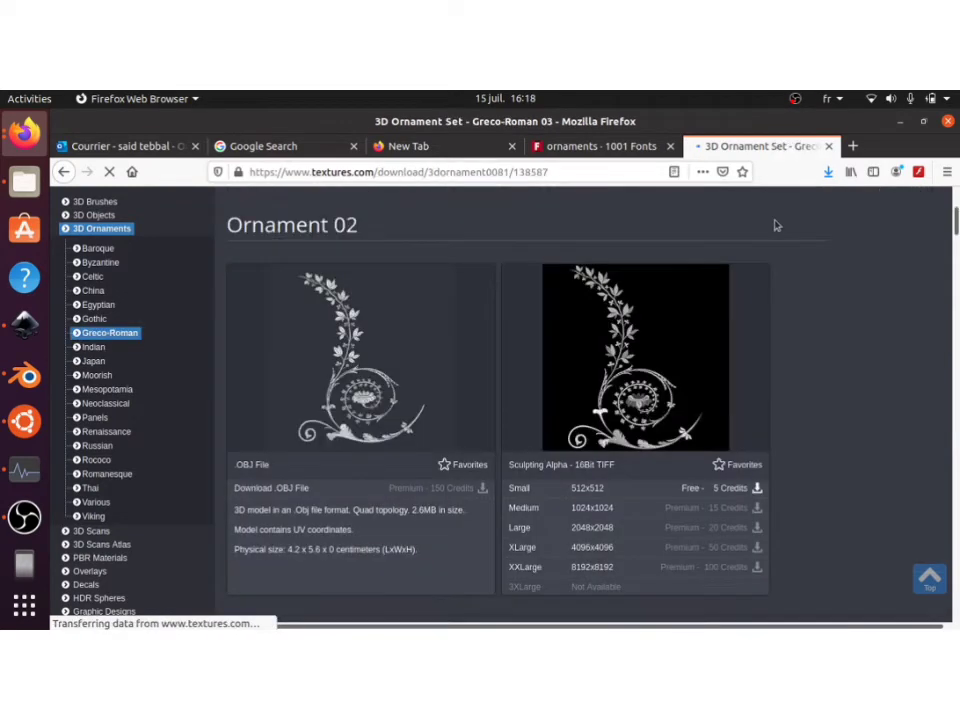
Step: Scroll to Ornament 03 and download its free Small 512x512 sculpting alpha
{"action": "scroll", "coordinate": [776, 225], "scroll_direction": "up", "scroll_amount": 10}
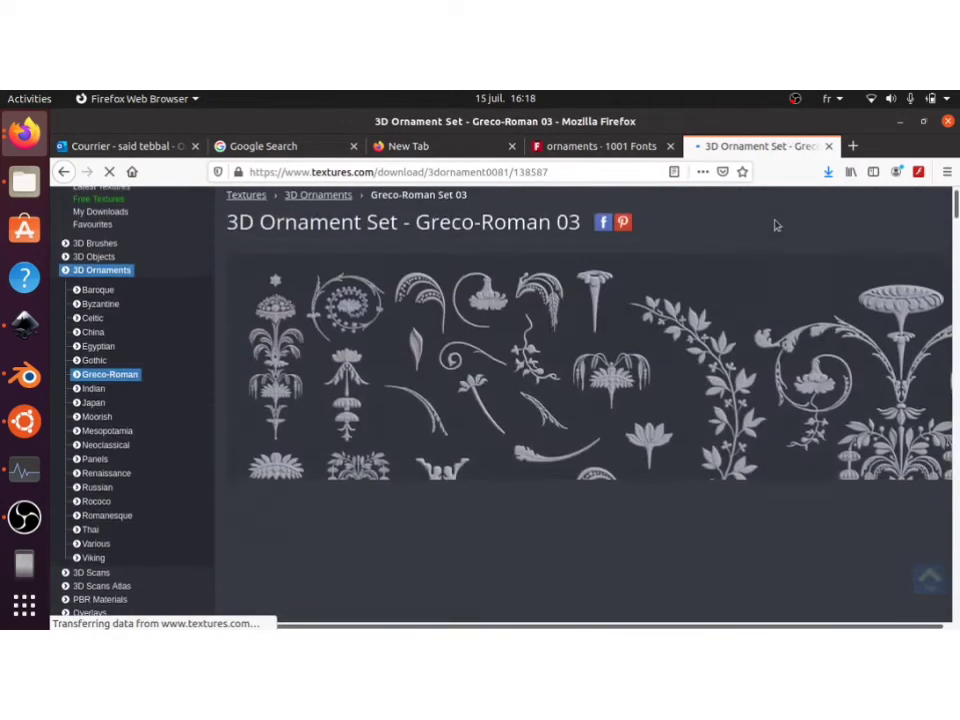
{"action": "scroll", "coordinate": [775, 226], "scroll_direction": "down", "scroll_amount": 3}
{"action": "scroll", "coordinate": [776, 224], "scroll_direction": "up", "scroll_amount": 3}
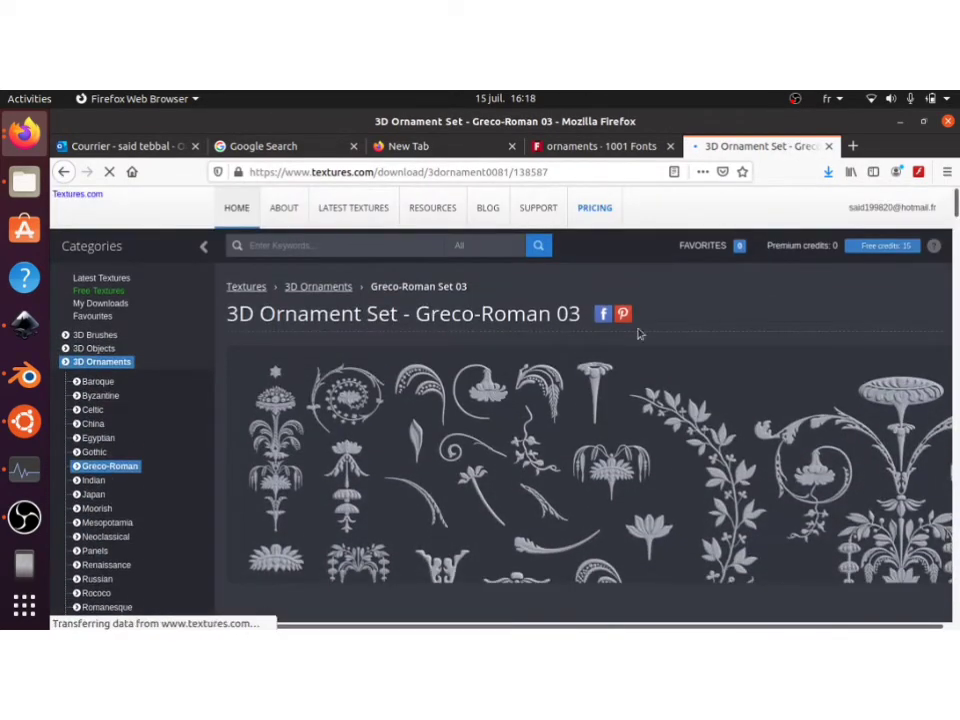
{"action": "scroll", "coordinate": [690, 450], "scroll_direction": "down", "scroll_amount": 15}
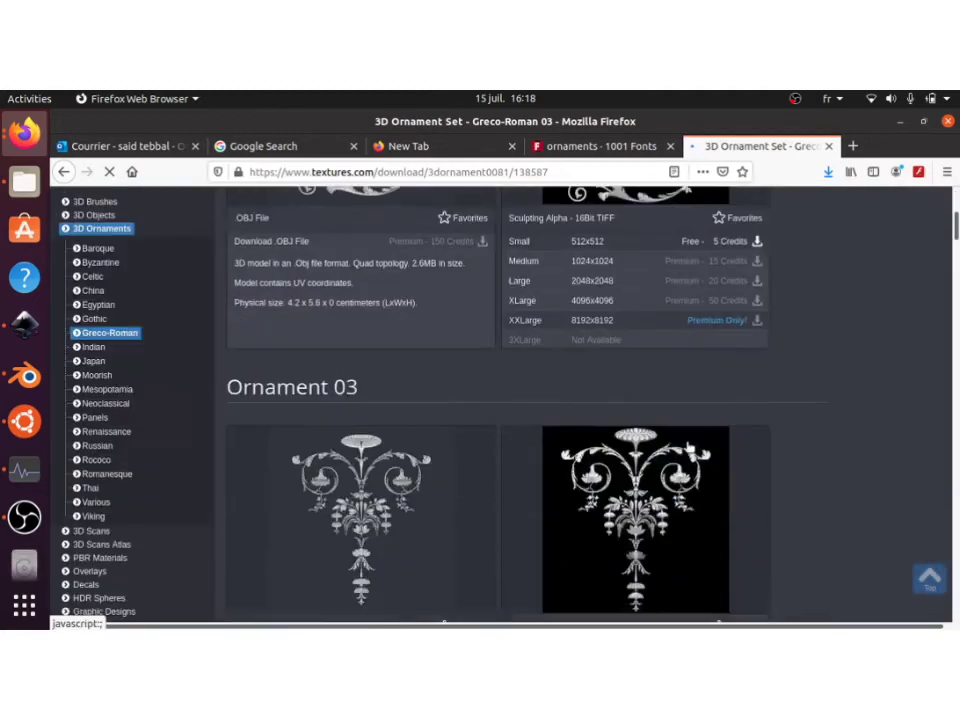
{"action": "scroll", "coordinate": [687, 449], "scroll_direction": "down", "scroll_amount": 2}
{"action": "scroll", "coordinate": [687, 449], "scroll_direction": "up", "scroll_amount": 2}
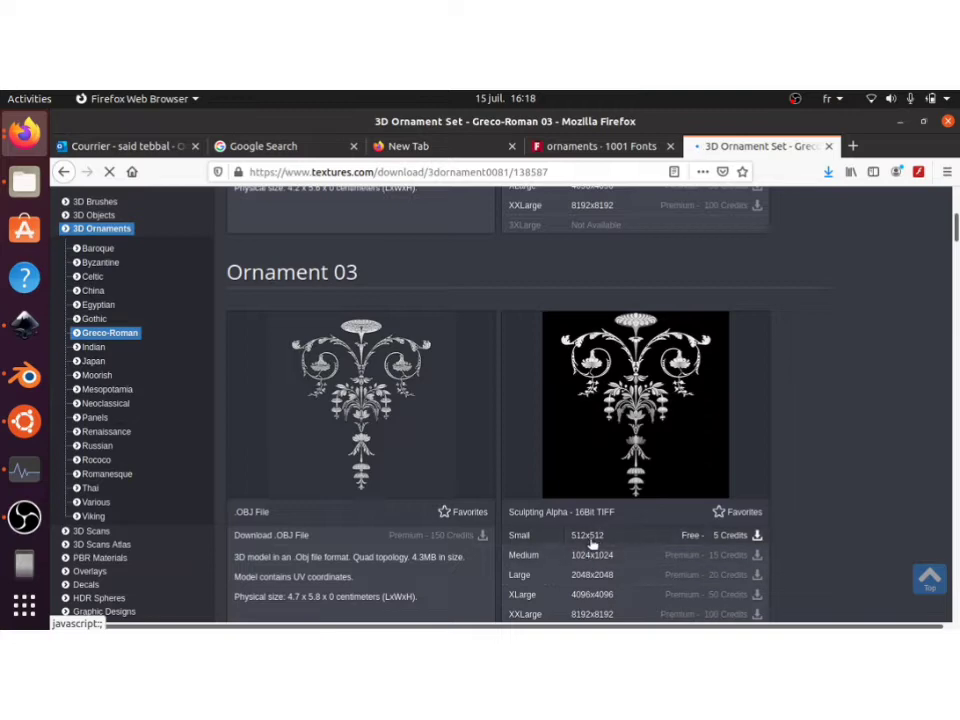
{"action": "left_click", "coordinate": [758, 537]}
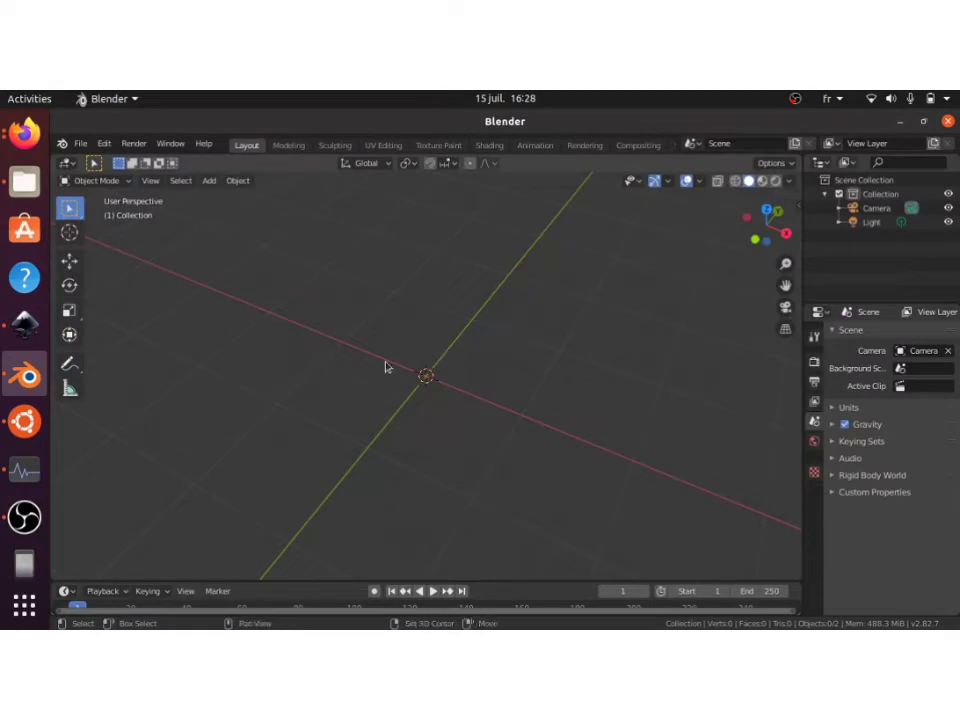
Step: Add a plane and subdivide its mesh with 100 cuts
{"action": "key", "text": "shift+a"}
{"action": "left_click", "coordinate": [450, 357]}
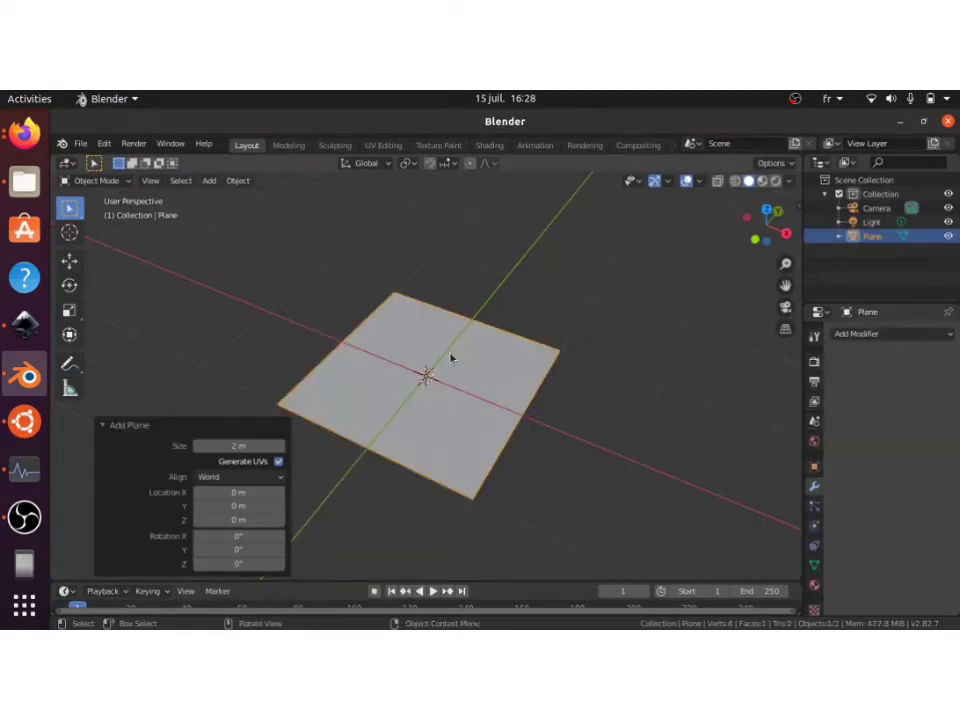
{"action": "scroll", "coordinate": [450, 355], "scroll_direction": "up", "scroll_amount": 3}
{"action": "key", "text": "Tab"}
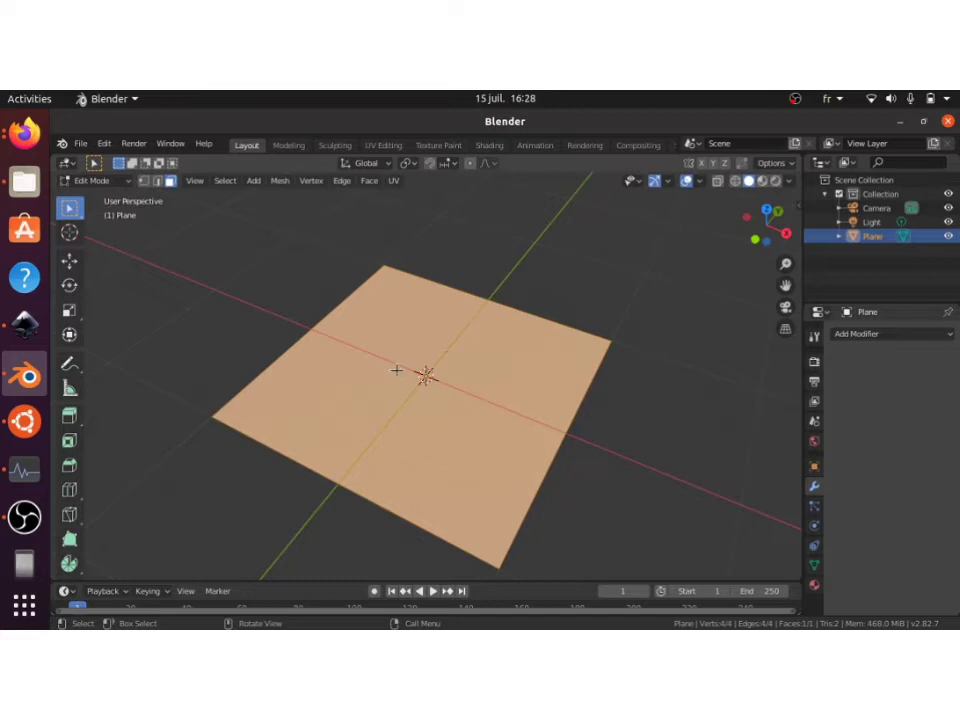
{"action": "right_click", "coordinate": [396, 370]}
{"action": "left_click", "coordinate": [355, 339]}
{"action": "left_click", "coordinate": [247, 471]}
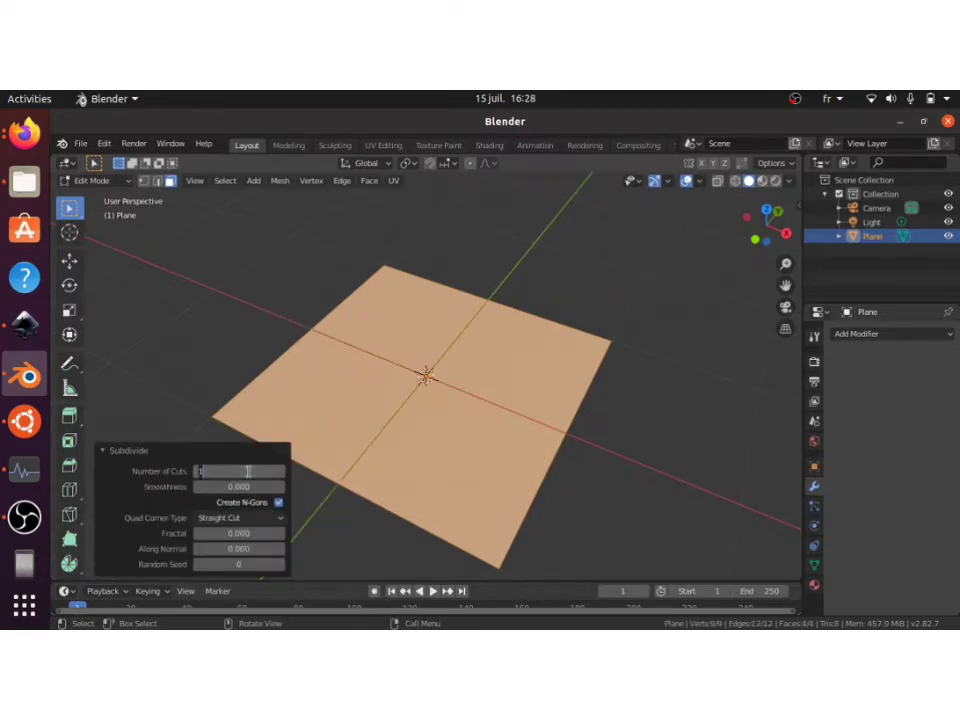
{"action": "type", "text": "100"}
{"action": "key", "text": "Return"}
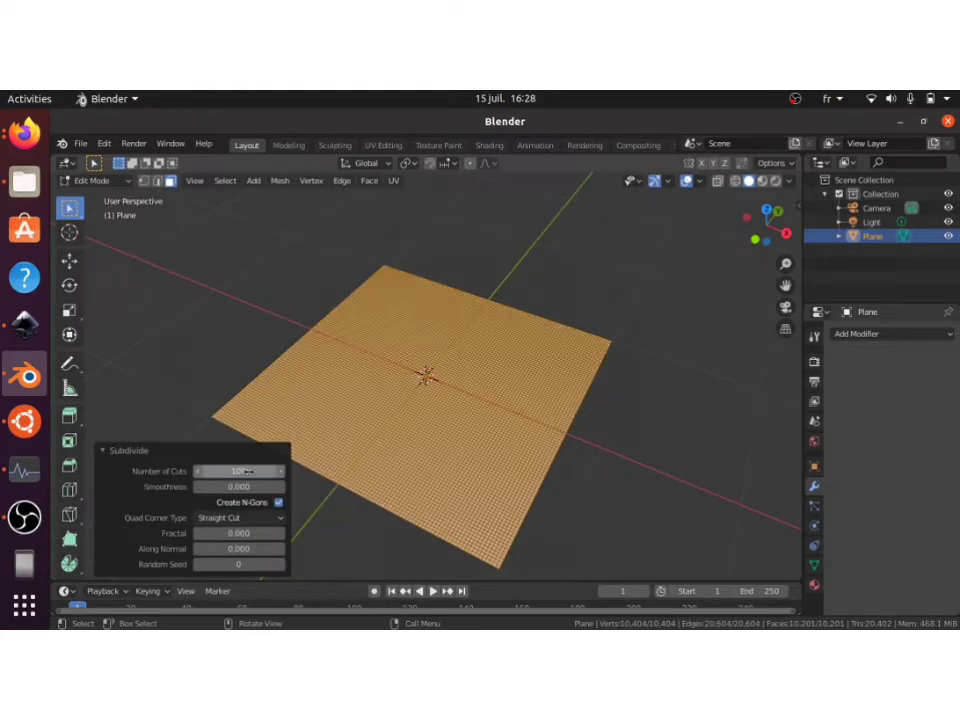
{"action": "key", "text": "Tab"}
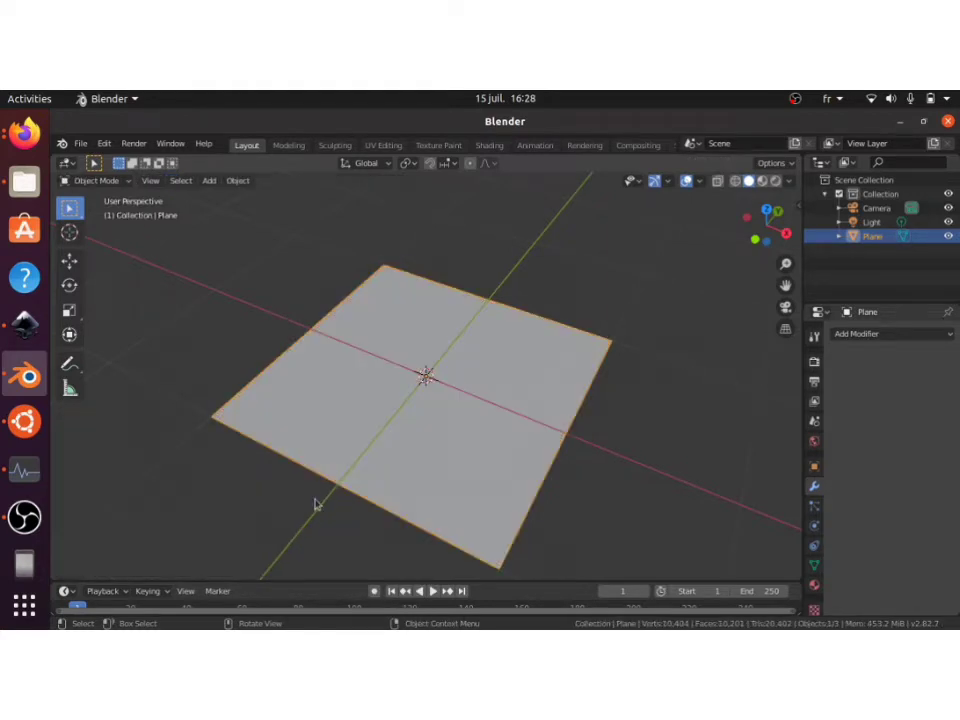
Step: Add a Subdivision Surface modifier at viewport level 3 and apply it
{"action": "left_click", "coordinate": [852, 335]}
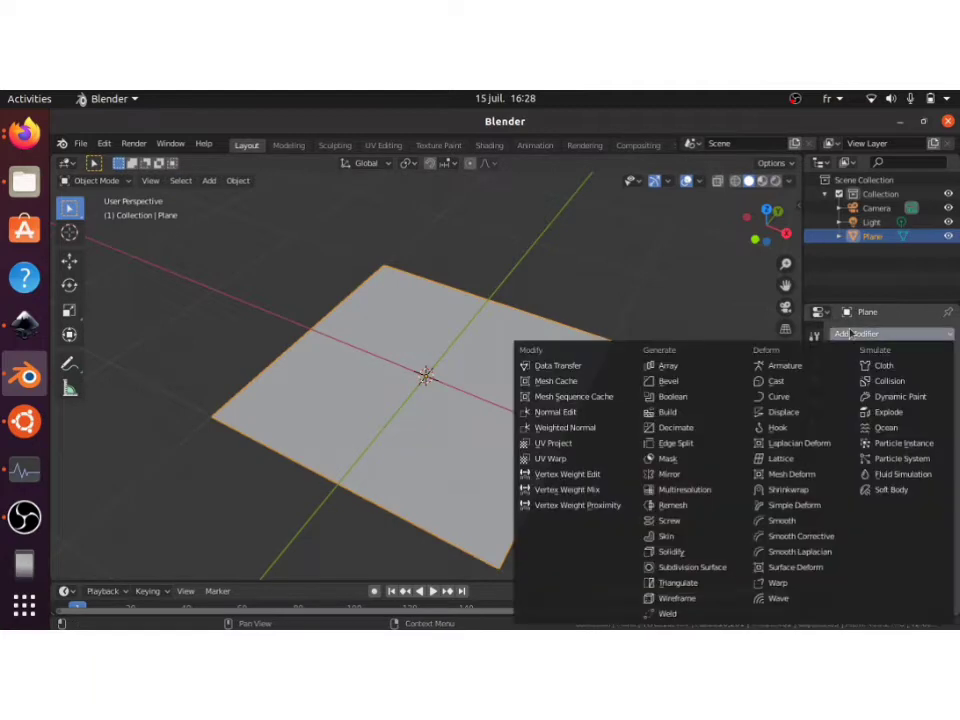
{"action": "left_click", "coordinate": [666, 573]}
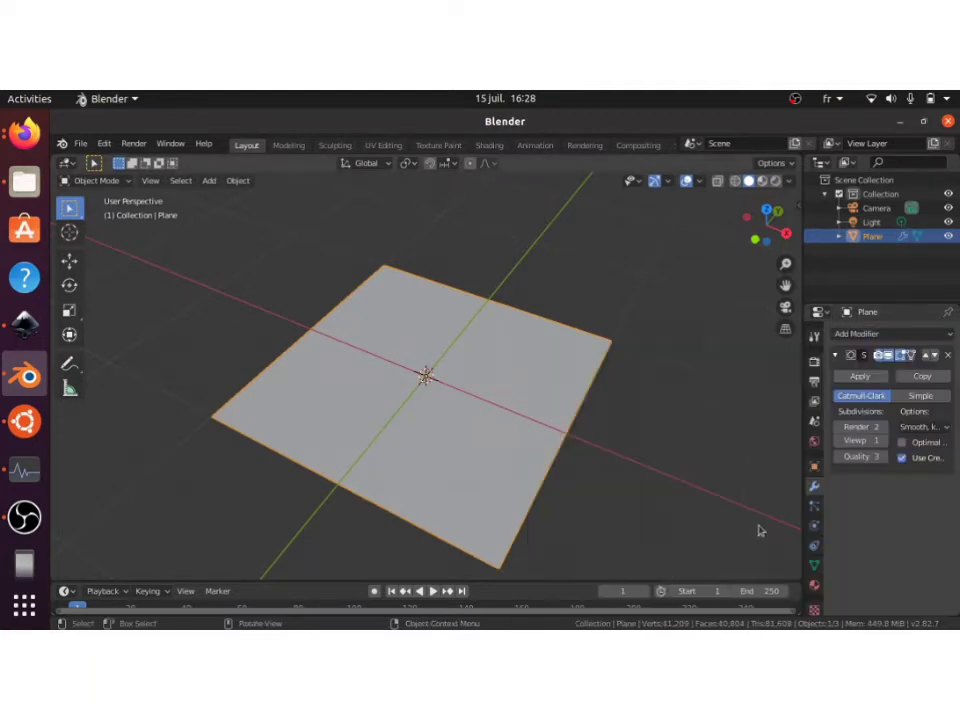
{"action": "left_click", "coordinate": [884, 441]}
{"action": "left_click", "coordinate": [884, 441]}
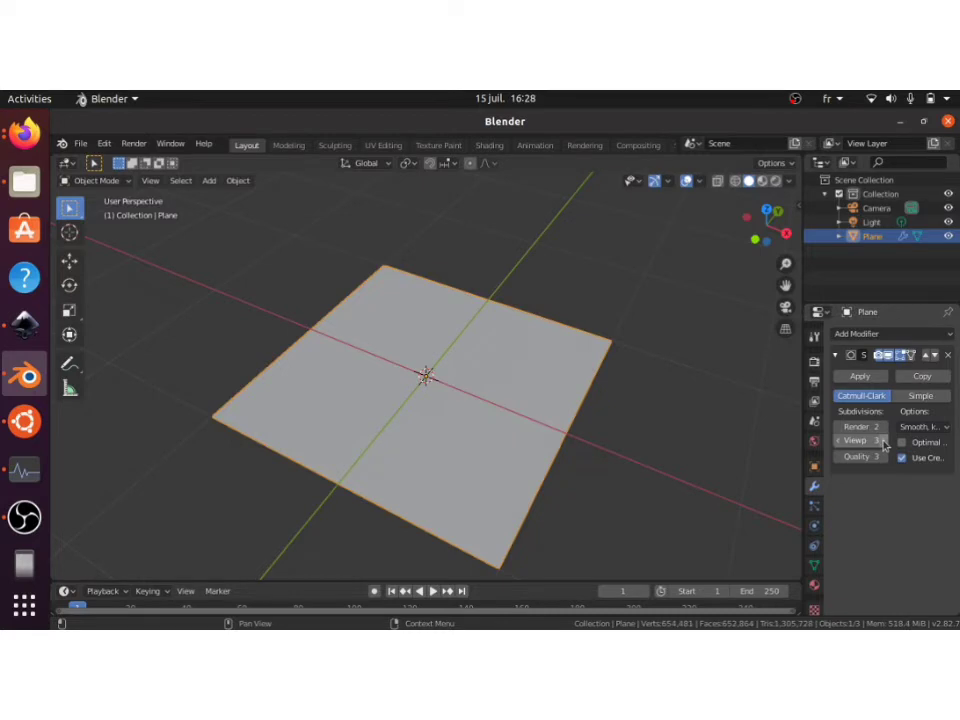
{"action": "left_click", "coordinate": [856, 378]}
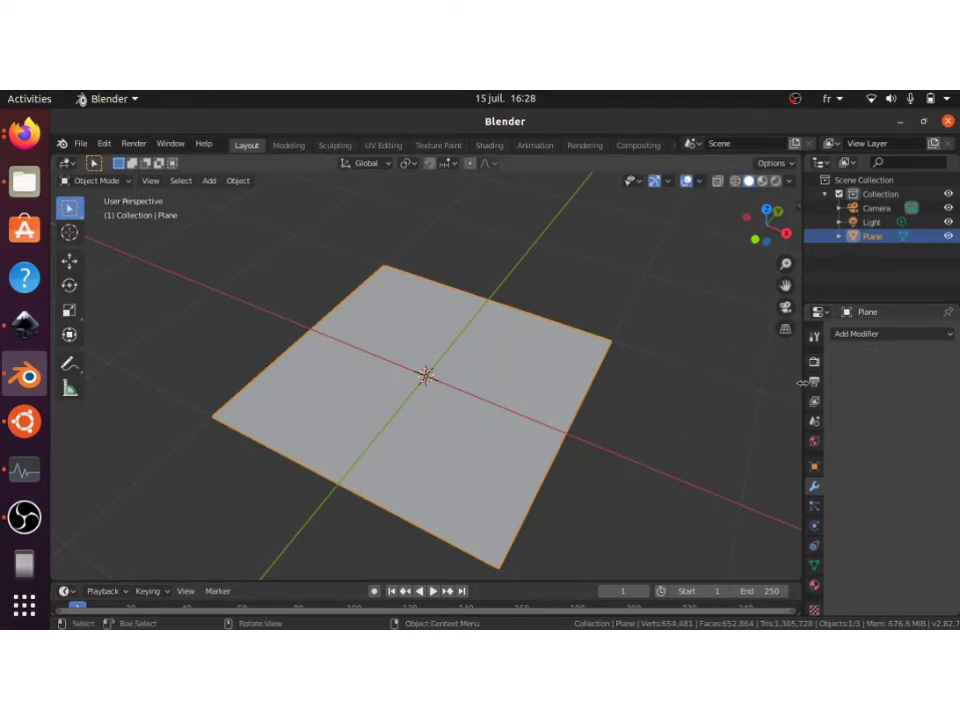
Step: Add a Displace modifier to the plane with a new texture
{"action": "left_click", "coordinate": [860, 335]}
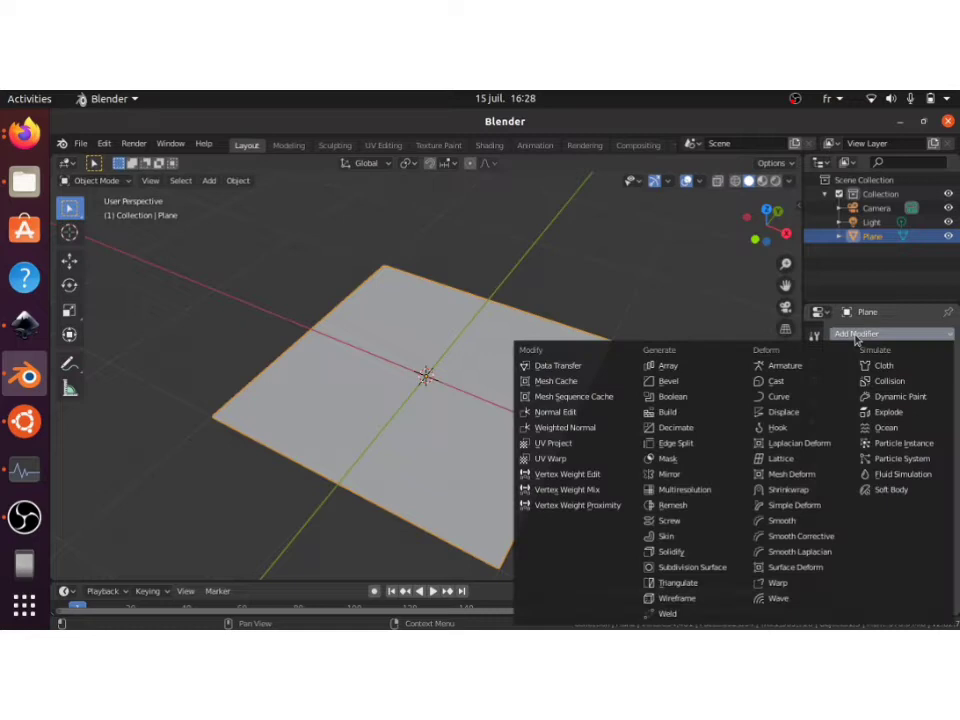
{"action": "left_click", "coordinate": [779, 413]}
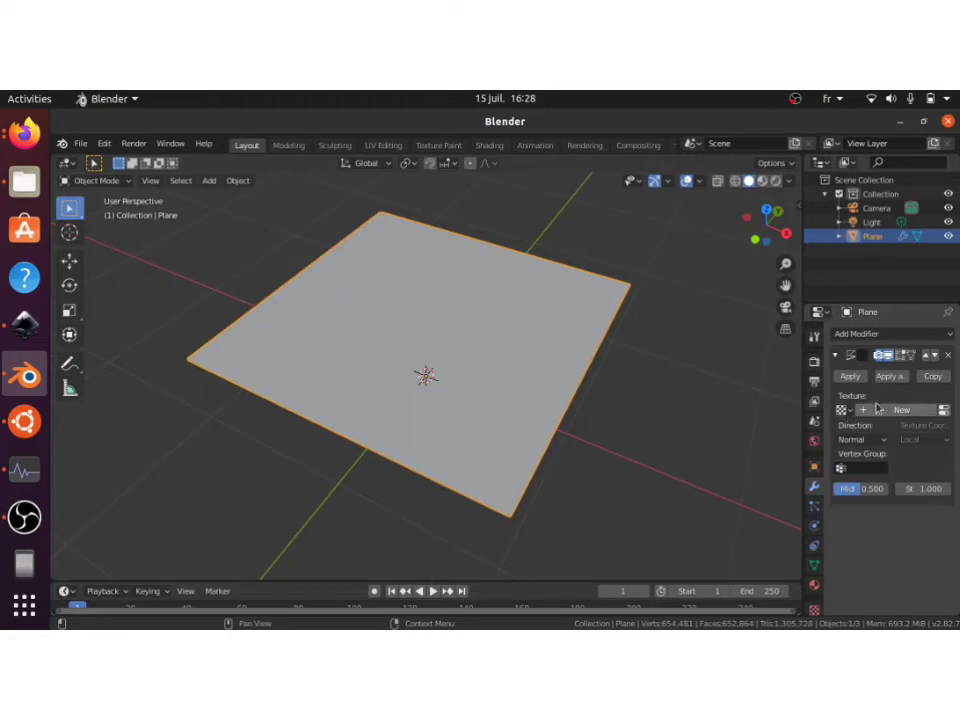
{"action": "left_click", "coordinate": [884, 411]}
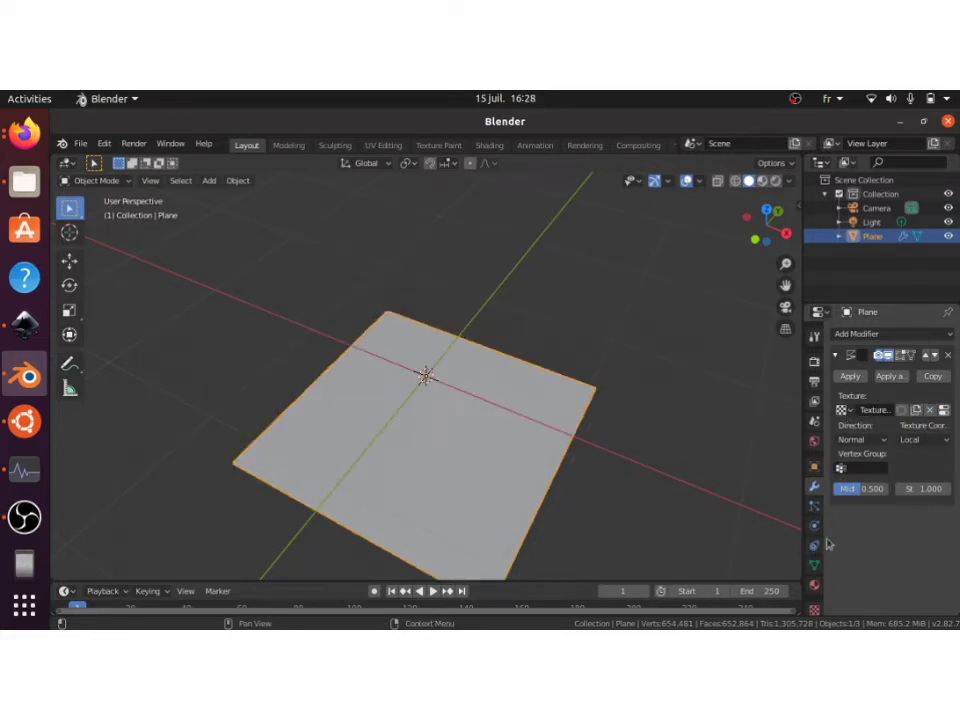
Step: Load the Greco-Roman ornament image from Downloads into the displacement texture
{"action": "left_click", "coordinate": [815, 609]}
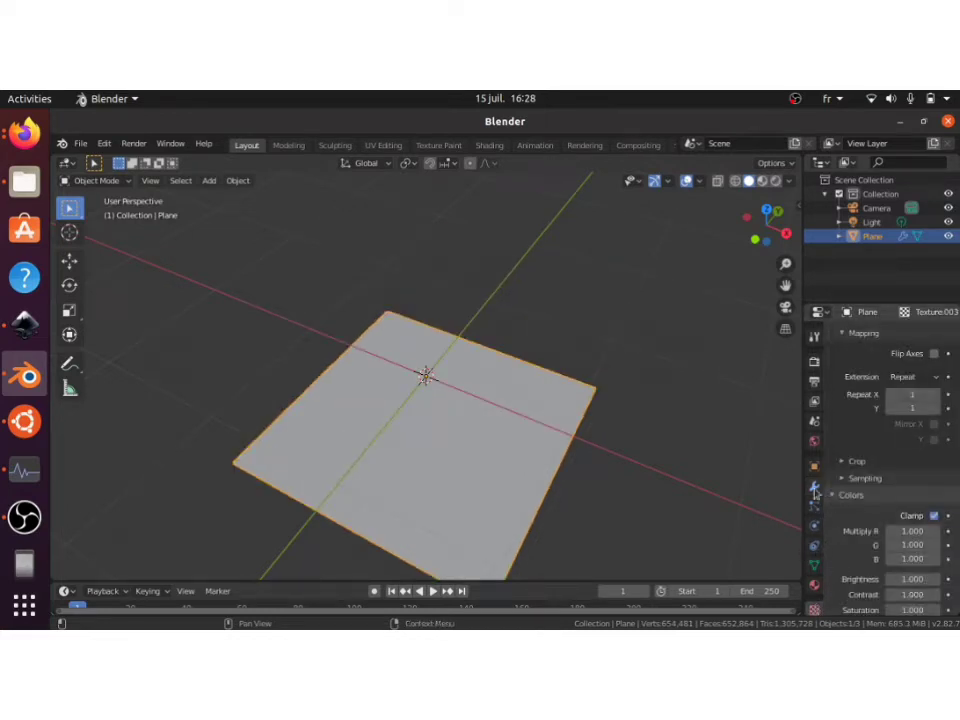
{"action": "scroll", "coordinate": [873, 485], "scroll_direction": "up", "scroll_amount": 4}
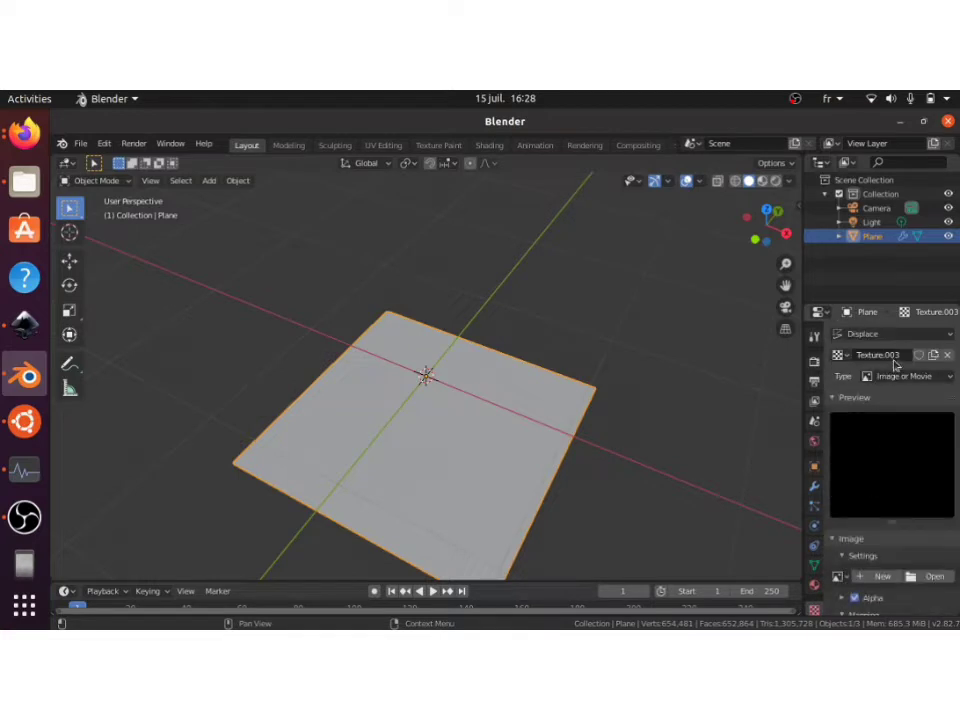
{"action": "left_click", "coordinate": [928, 577]}
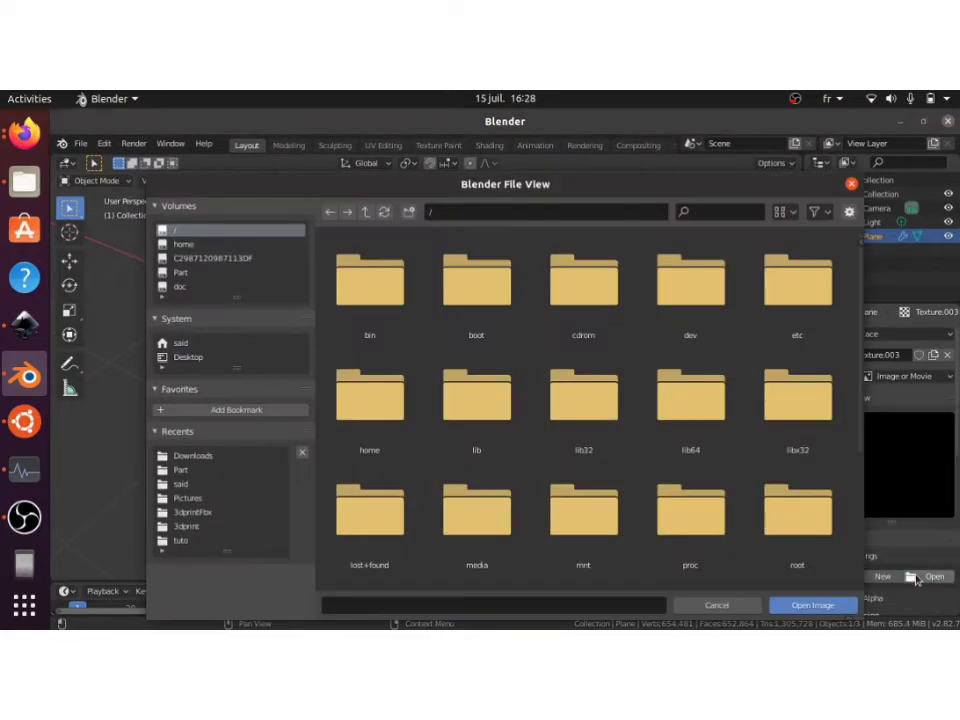
{"action": "left_click", "coordinate": [192, 455]}
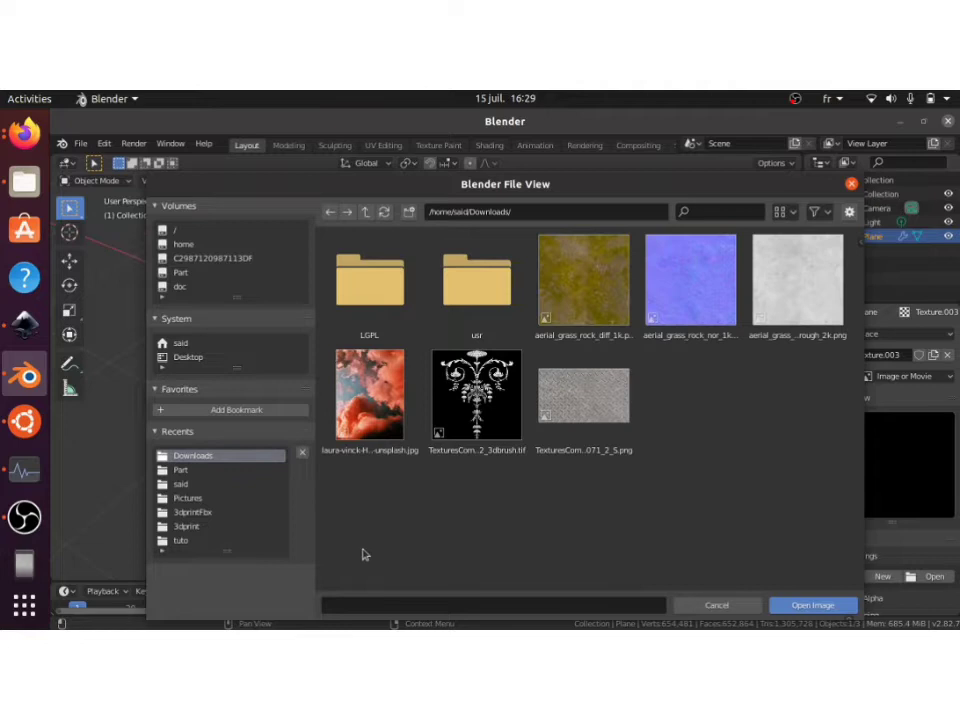
{"action": "left_click", "coordinate": [463, 450]}
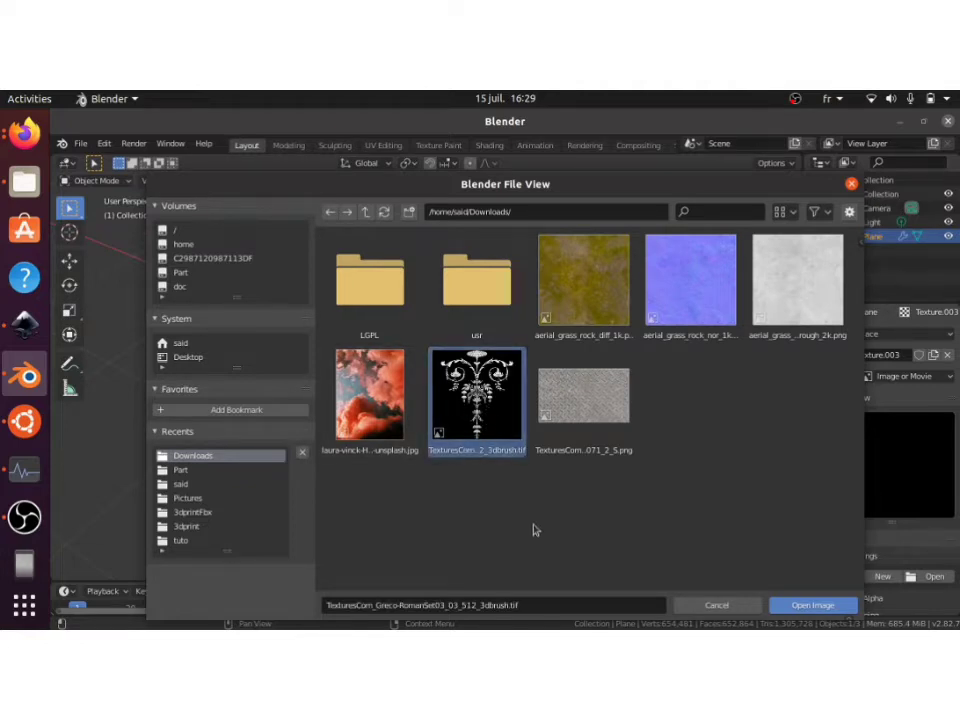
{"action": "left_click", "coordinate": [813, 605]}
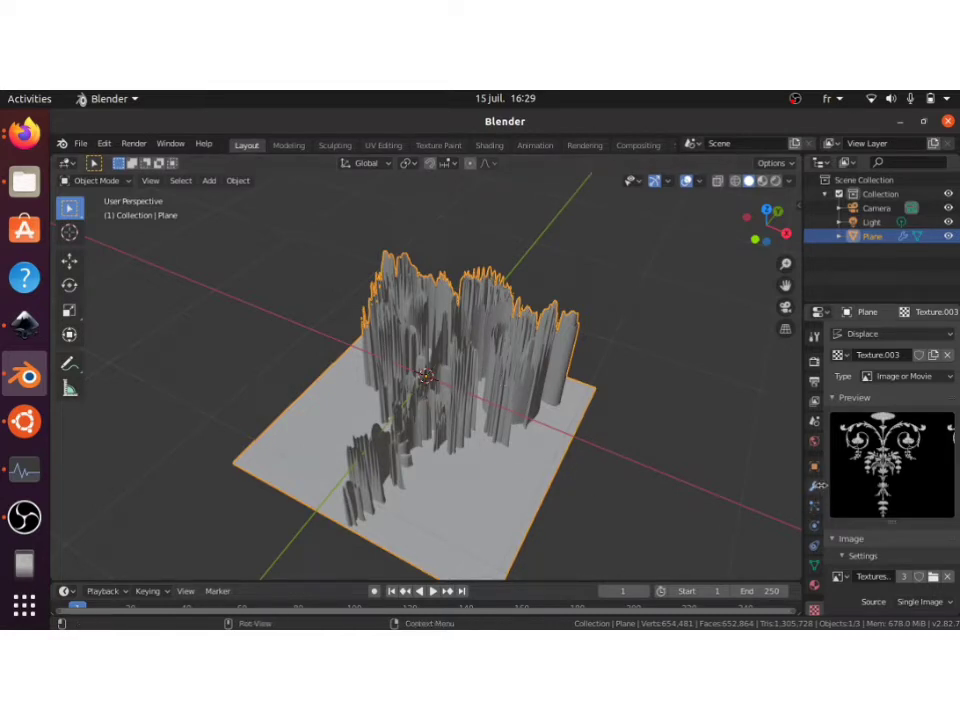
Step: Set the Displace modifier strength to 0.1
{"action": "left_click", "coordinate": [815, 486]}
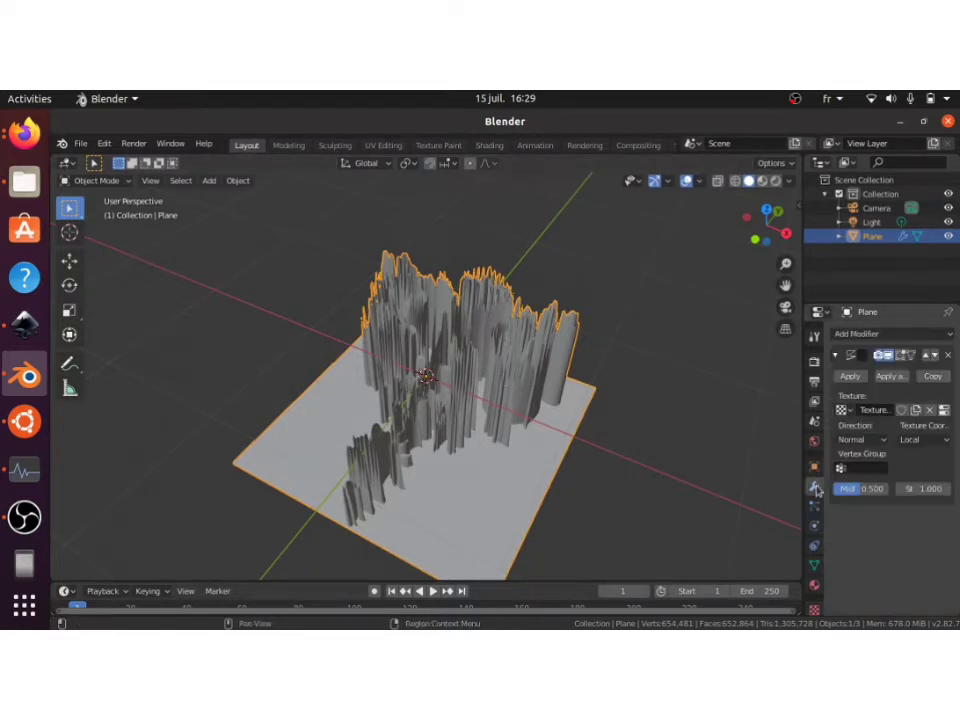
{"action": "left_click", "coordinate": [924, 488]}
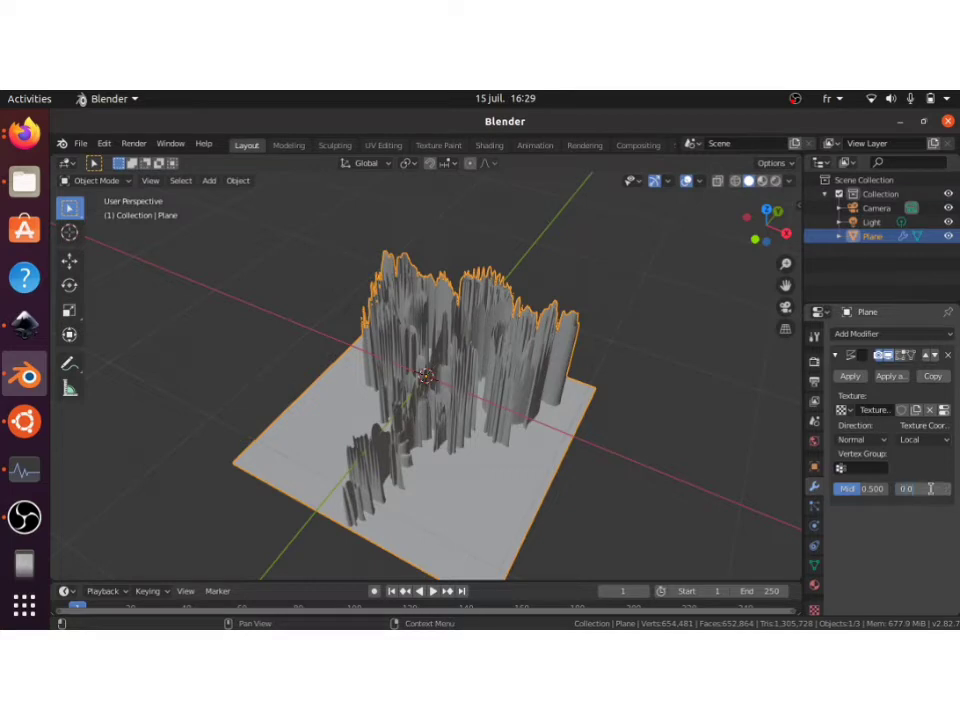
{"action": "type", "text": "0.1"}
{"action": "key", "text": "Return"}
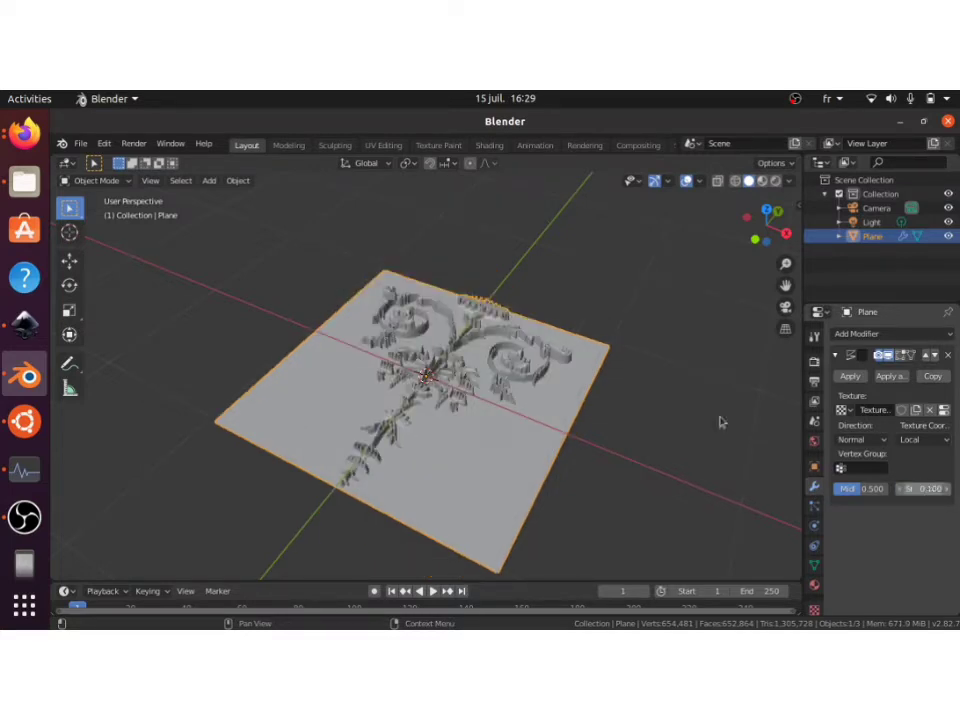
{"action": "scroll", "coordinate": [688, 392], "scroll_direction": "up", "scroll_amount": 1}
{"action": "scroll", "coordinate": [688, 392], "scroll_direction": "up", "scroll_amount": 1}
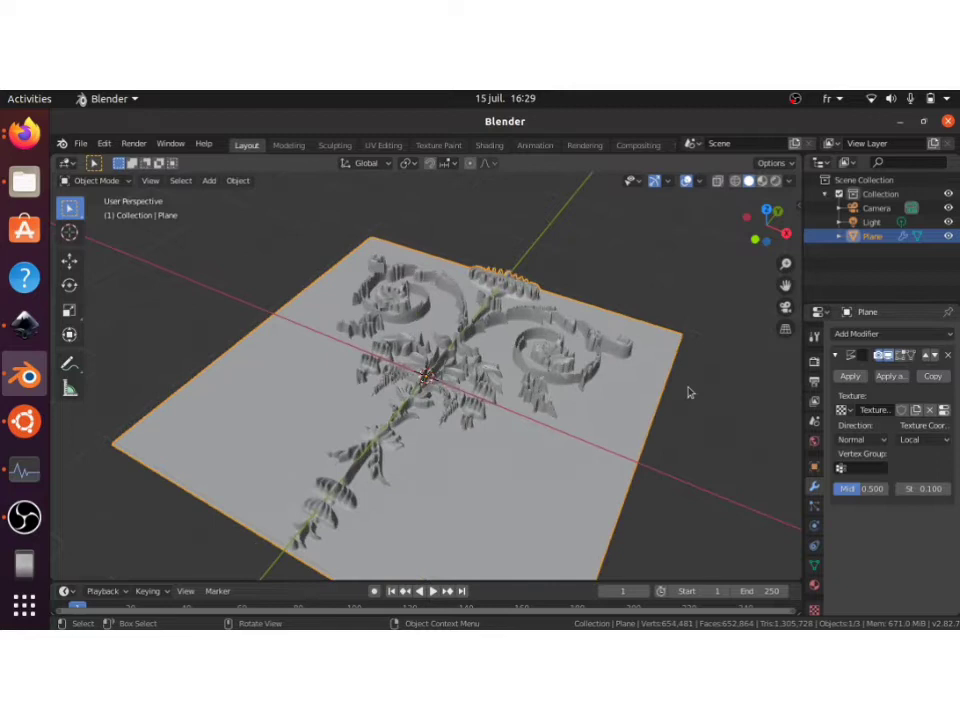
Step: Lower the displacement strength to 0.08 and apply the Displace modifier
{"action": "left_click", "coordinate": [924, 488]}
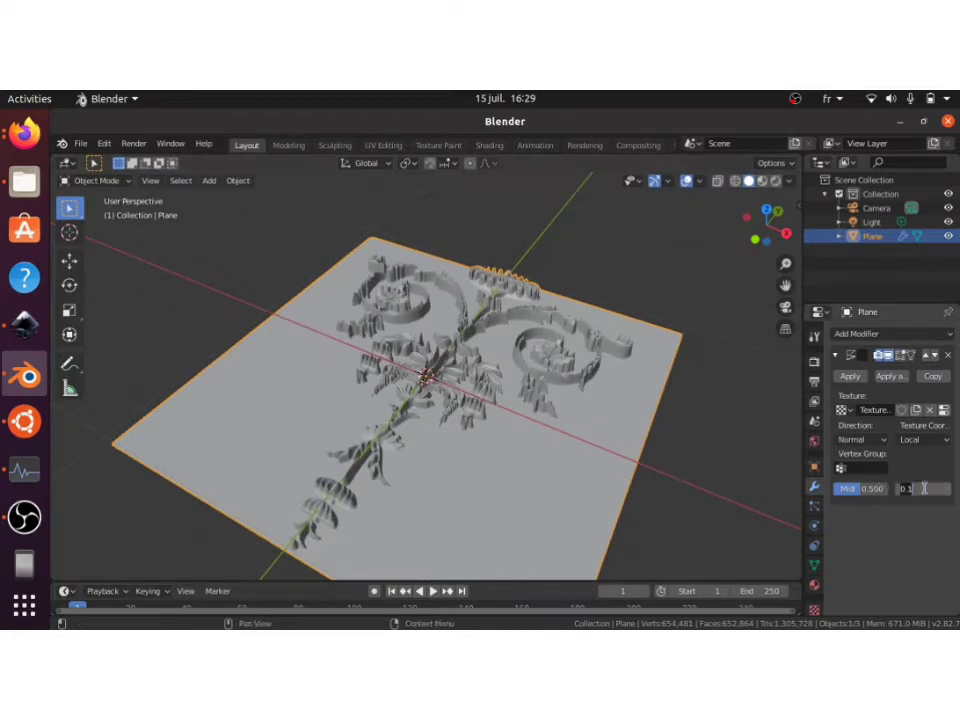
{"action": "key", "text": "Return"}
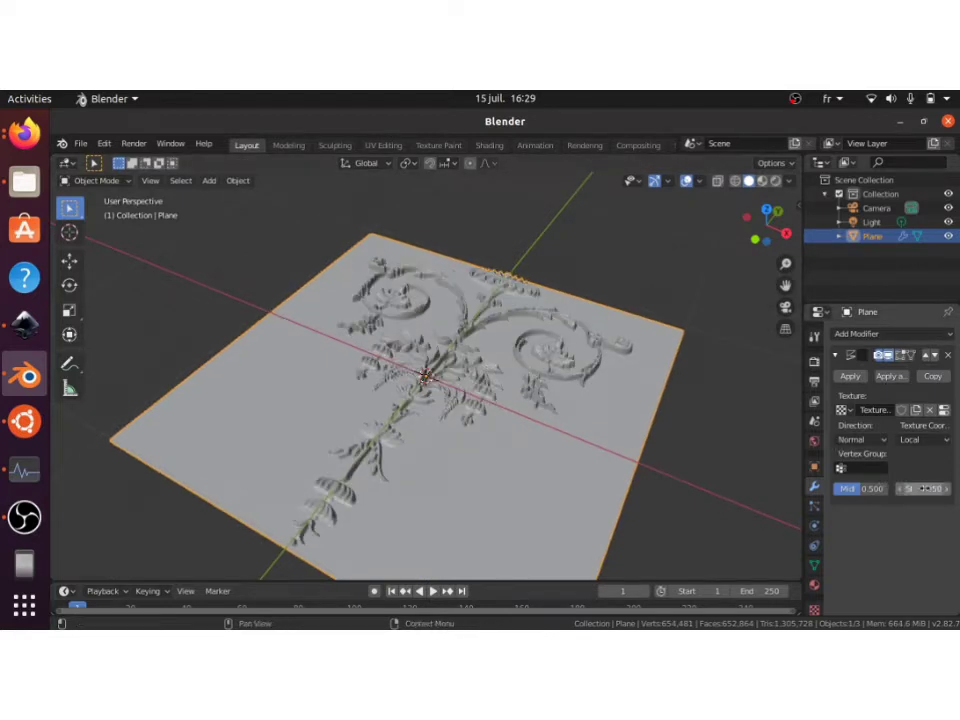
{"action": "left_click", "coordinate": [924, 488]}
{"action": "type", "text": "0.08"}
{"action": "key", "text": "Return"}
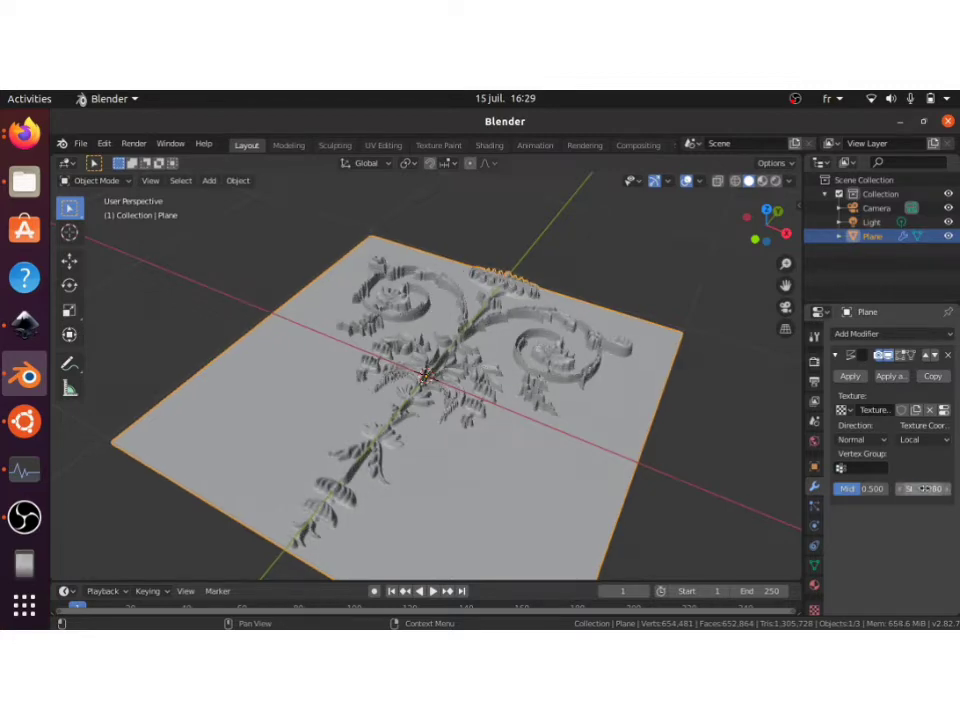
{"action": "middle_click_drag", "start_coordinate": [643, 465], "coordinate": [542, 407]}
{"action": "left_click", "coordinate": [849, 376]}
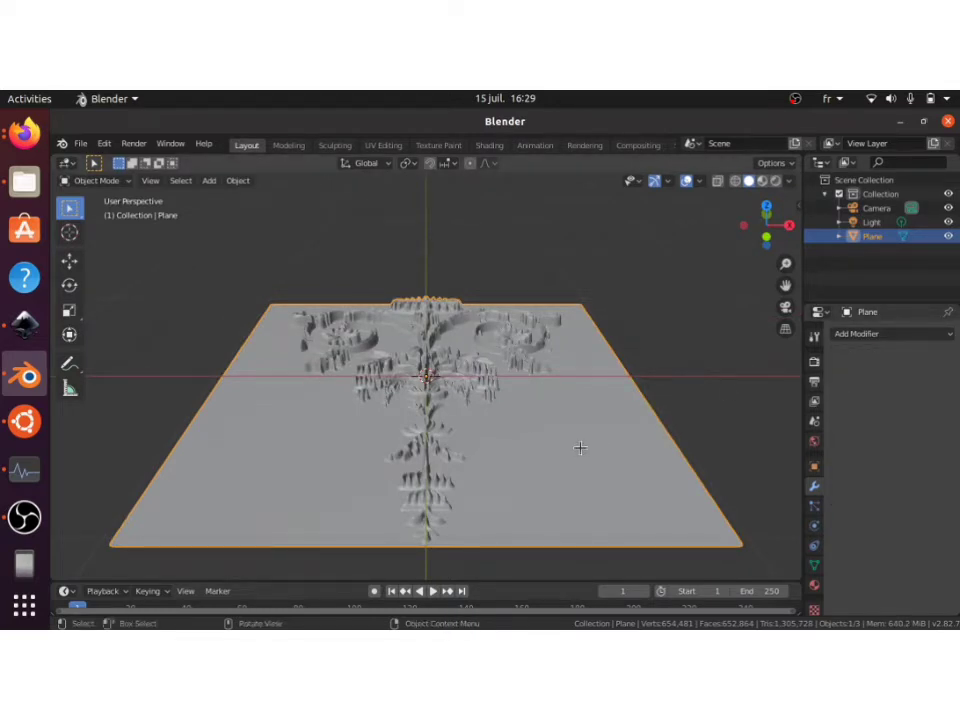
Step: In Edit Mode, select the flat background faces via Select Similar co-planar with threshold 0.01
{"action": "key", "text": "Tab"}
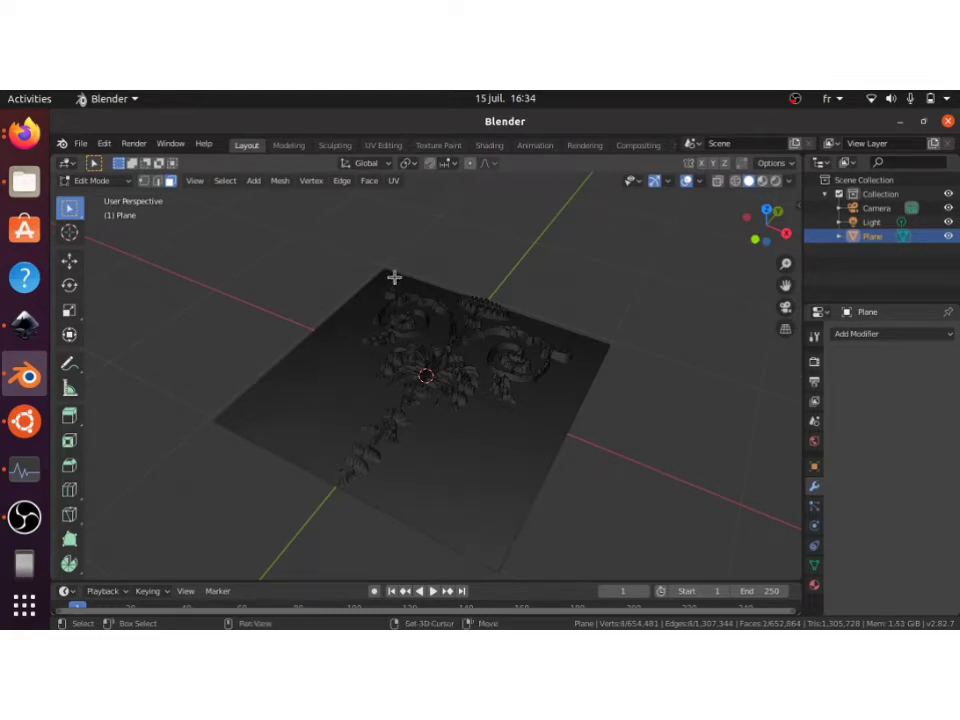
{"action": "left_click", "coordinate": [470, 287], "text": "shift"}
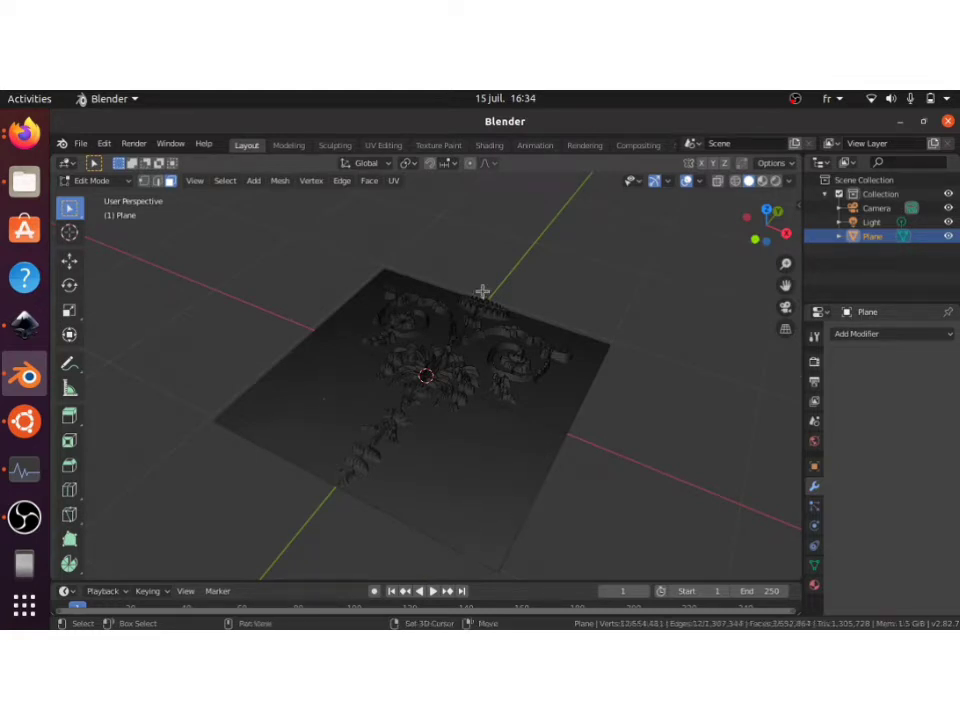
{"action": "left_click", "coordinate": [587, 353], "text": "shift"}
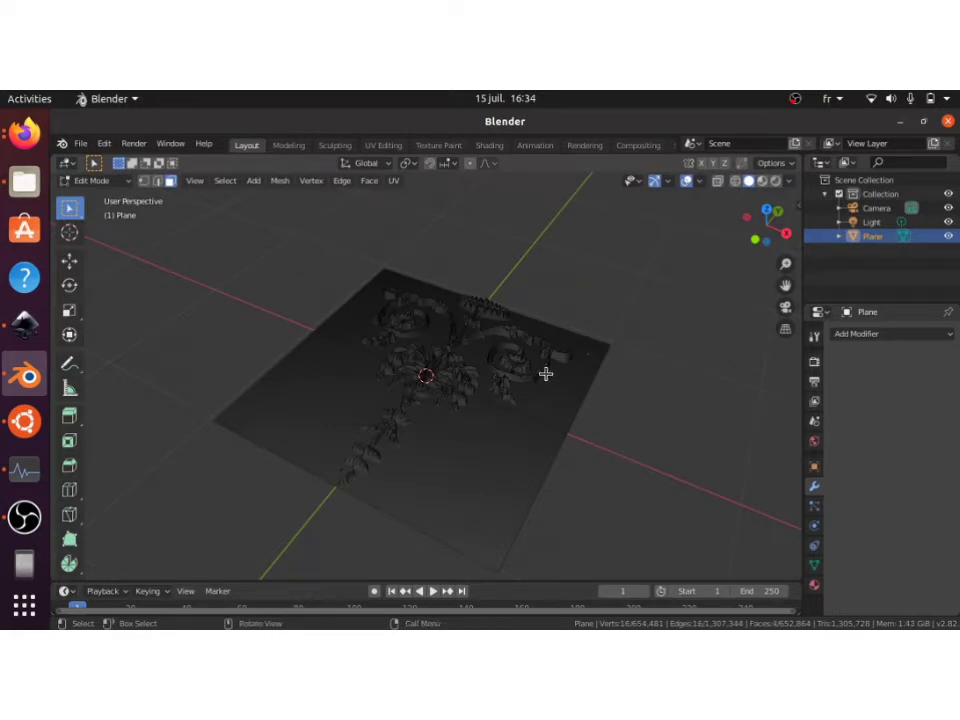
{"action": "key", "text": "shift+g"}
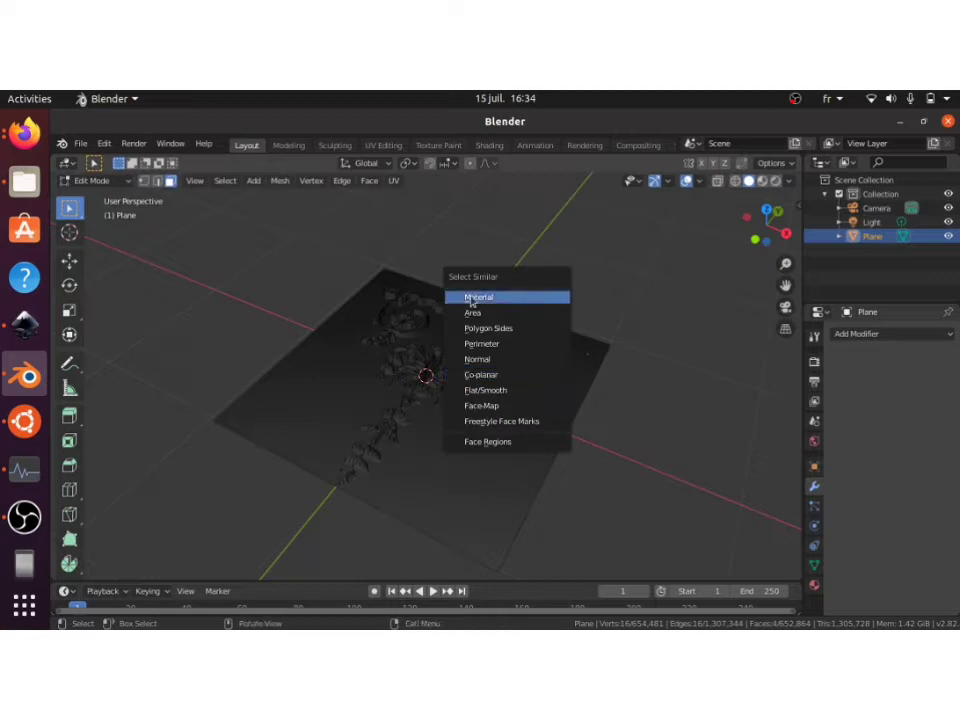
{"action": "left_click", "coordinate": [507, 373]}
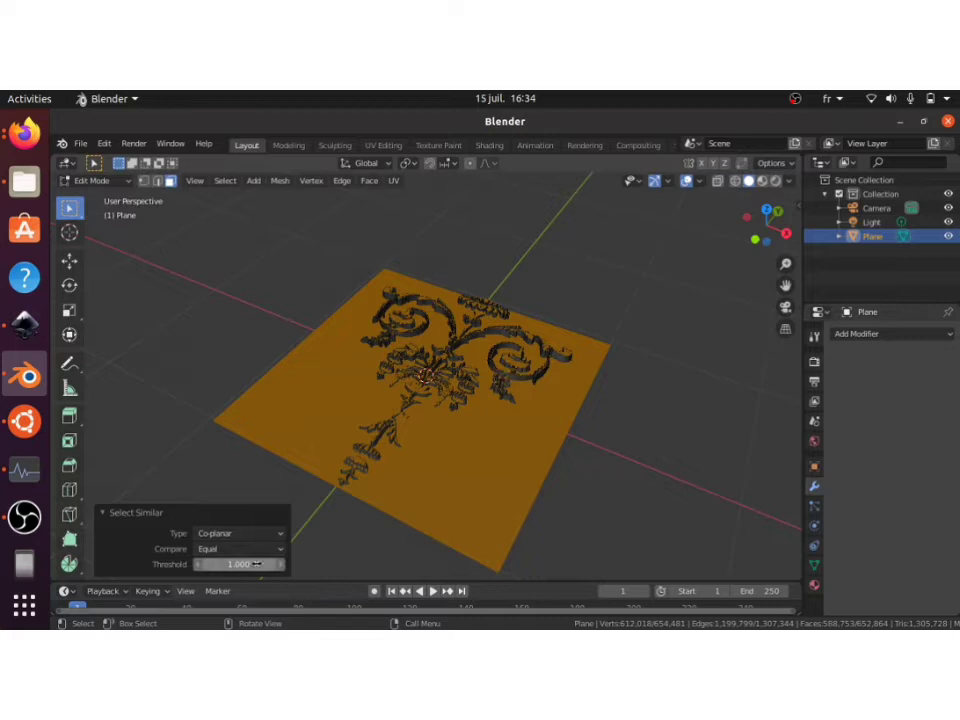
{"action": "left_click", "coordinate": [238, 565]}
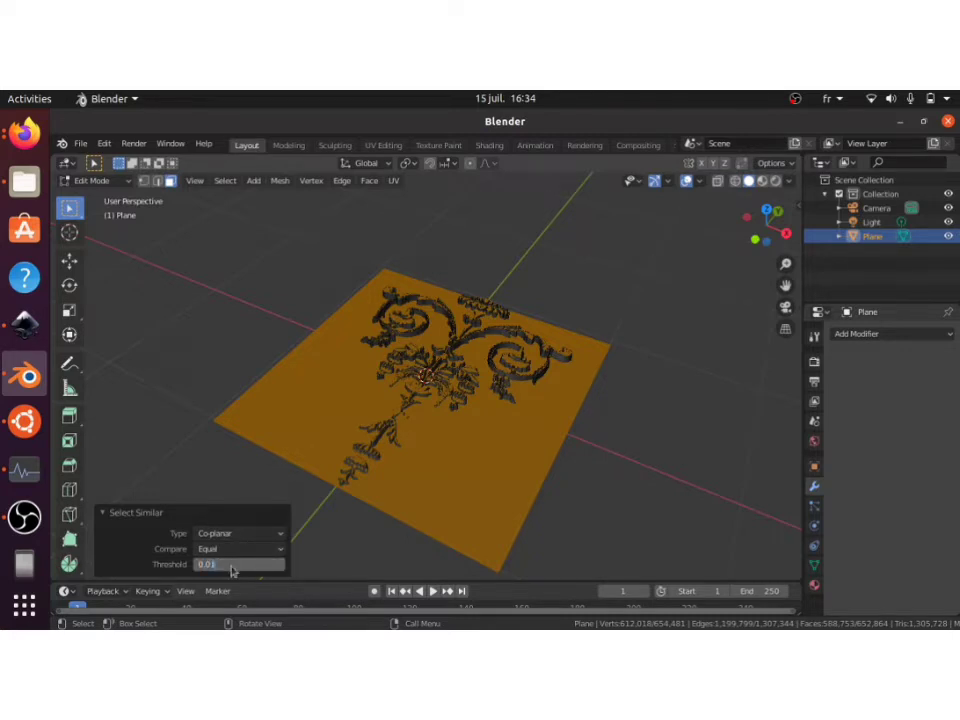
{"action": "type", "text": "0.01"}
{"action": "key", "text": "Return"}
Step: Delete the selected faces and return to Object Mode
{"action": "scroll", "coordinate": [310, 389], "scroll_direction": "up", "scroll_amount": 4}
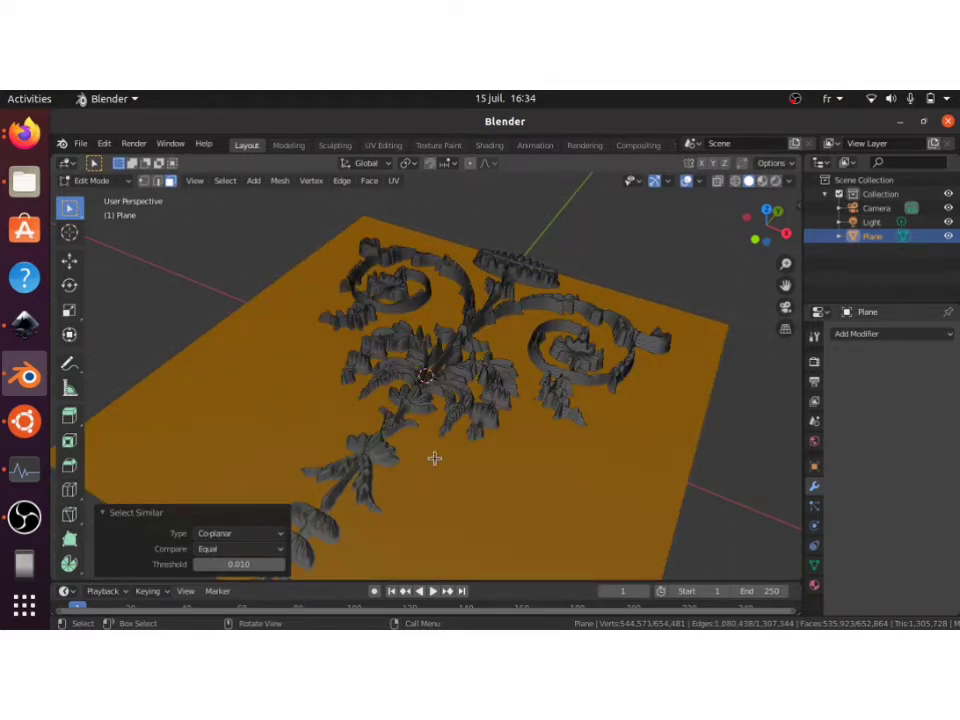
{"action": "key", "text": "x"}
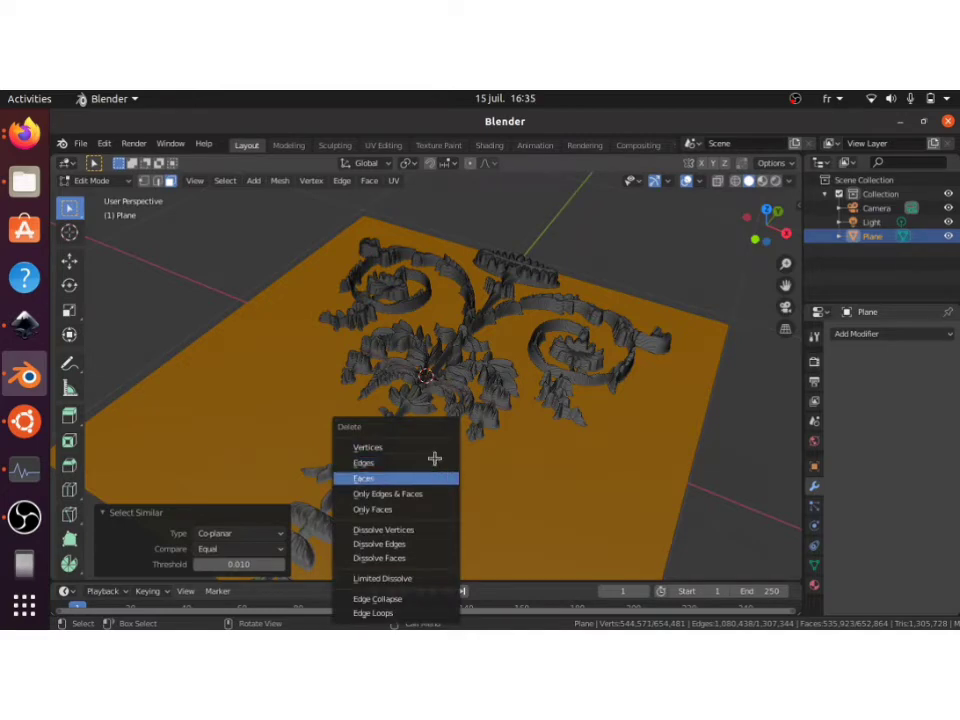
{"action": "key", "text": "Return"}
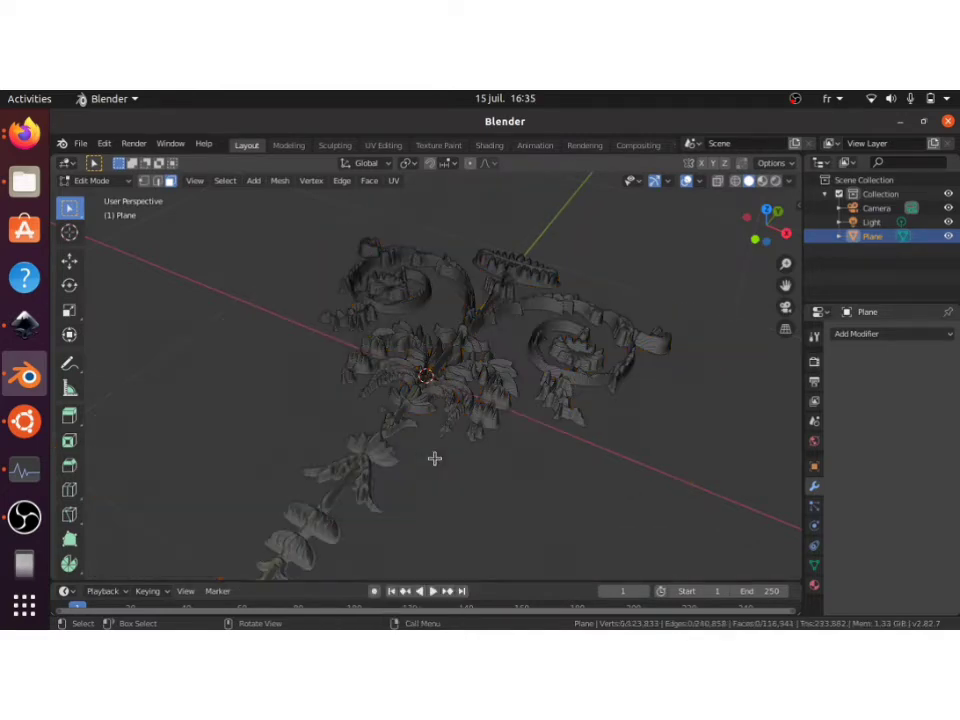
{"action": "key", "text": "Tab"}
{"action": "scroll", "coordinate": [435, 461], "scroll_direction": "up", "scroll_amount": 5}
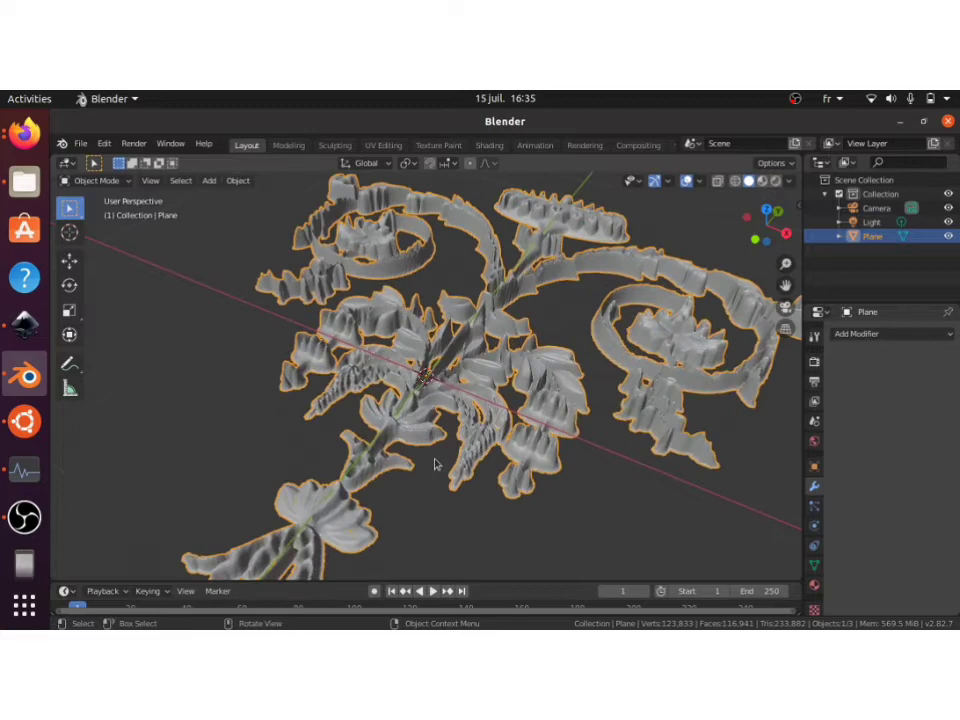
{"action": "scroll", "coordinate": [435, 464], "scroll_direction": "down", "scroll_amount": 3}
Step: Frame the column capital, then box-select all the gold example objects
{"action": "middle_click_drag", "start_coordinate": [435, 464], "coordinate": [435, 461]}
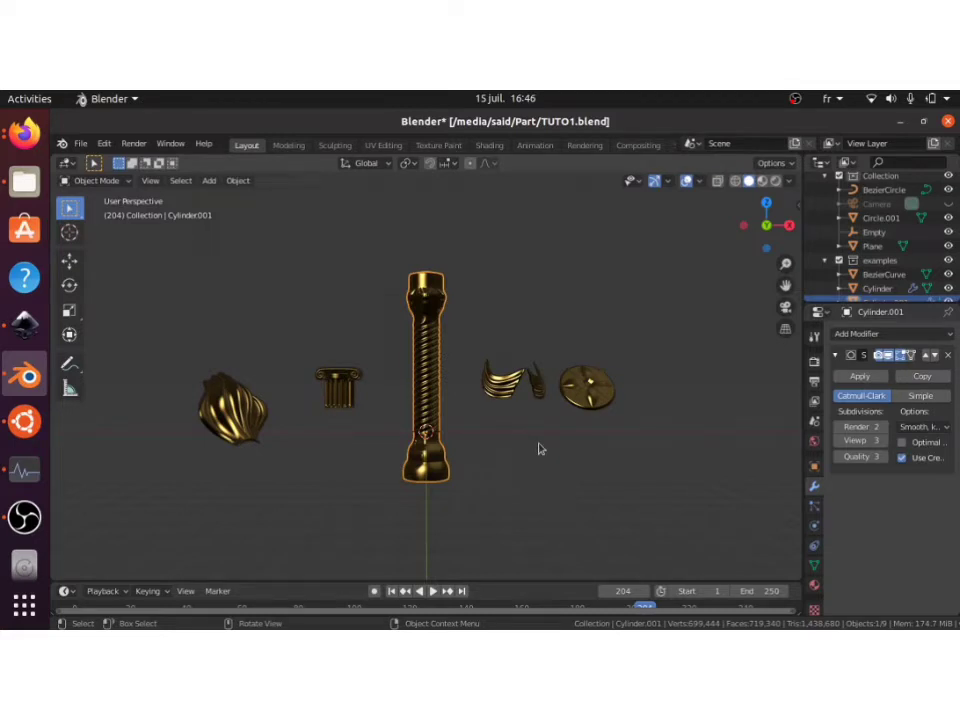
{"action": "left_click", "coordinate": [352, 372]}
{"action": "scroll", "coordinate": [352, 370], "scroll_direction": "up", "scroll_amount": 3}
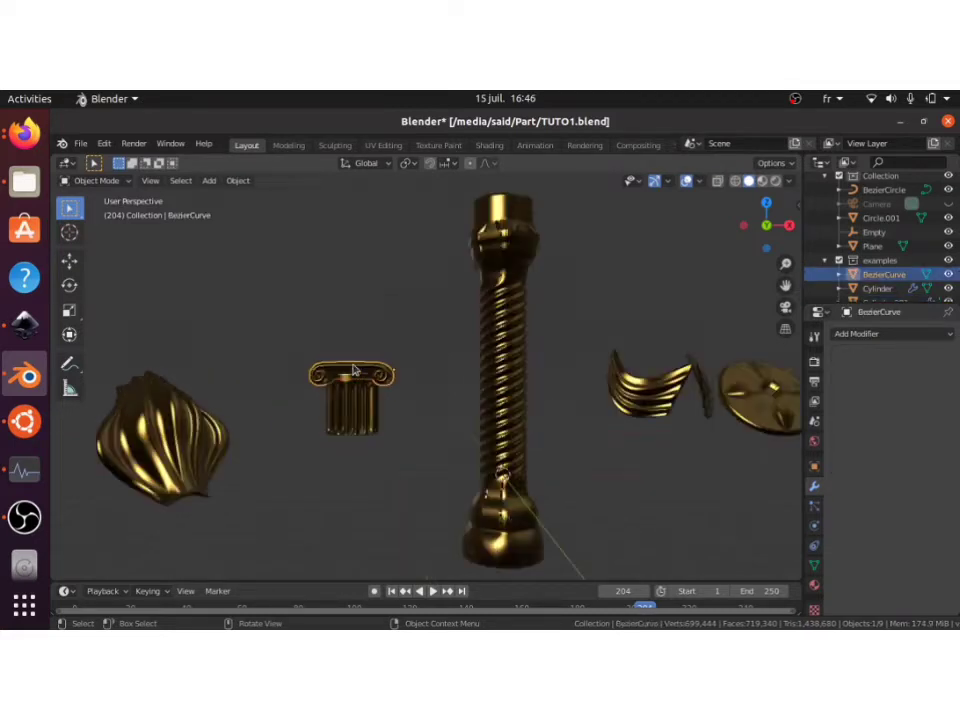
{"action": "key", "text": "KP_Decimal"}
{"action": "scroll", "coordinate": [321, 371], "scroll_direction": "down", "scroll_amount": 10}
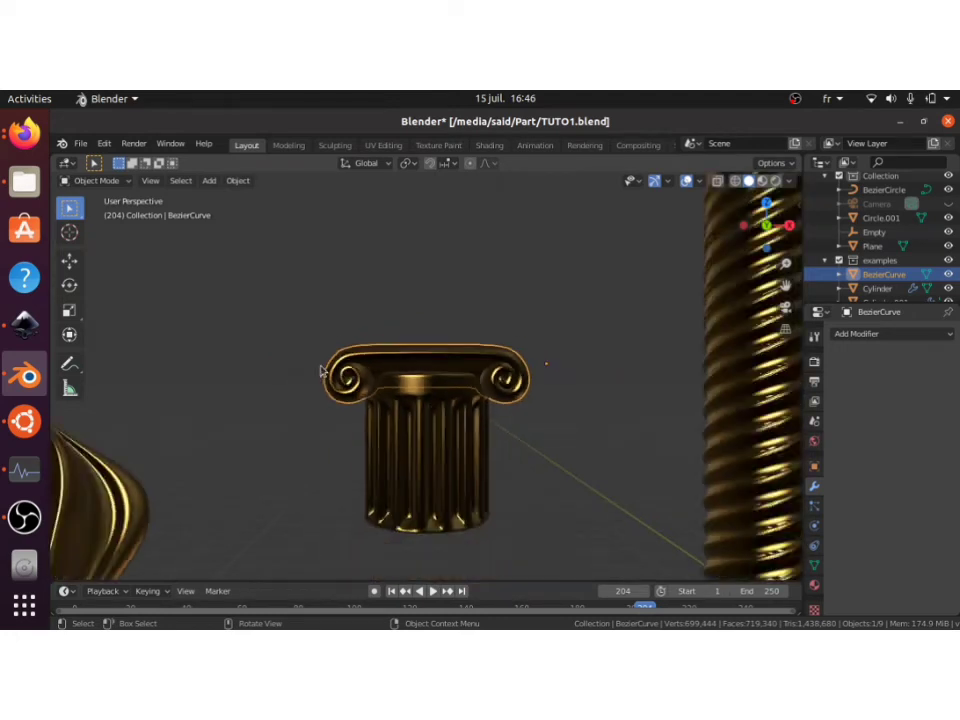
{"action": "left_click_drag", "start_coordinate": [296, 274], "coordinate": [664, 514]}
Step: Delete the selected gold examples and add a new Bezier curve
{"action": "key", "text": "Delete"}
{"action": "scroll", "coordinate": [631, 457], "scroll_direction": "up", "scroll_amount": 8}
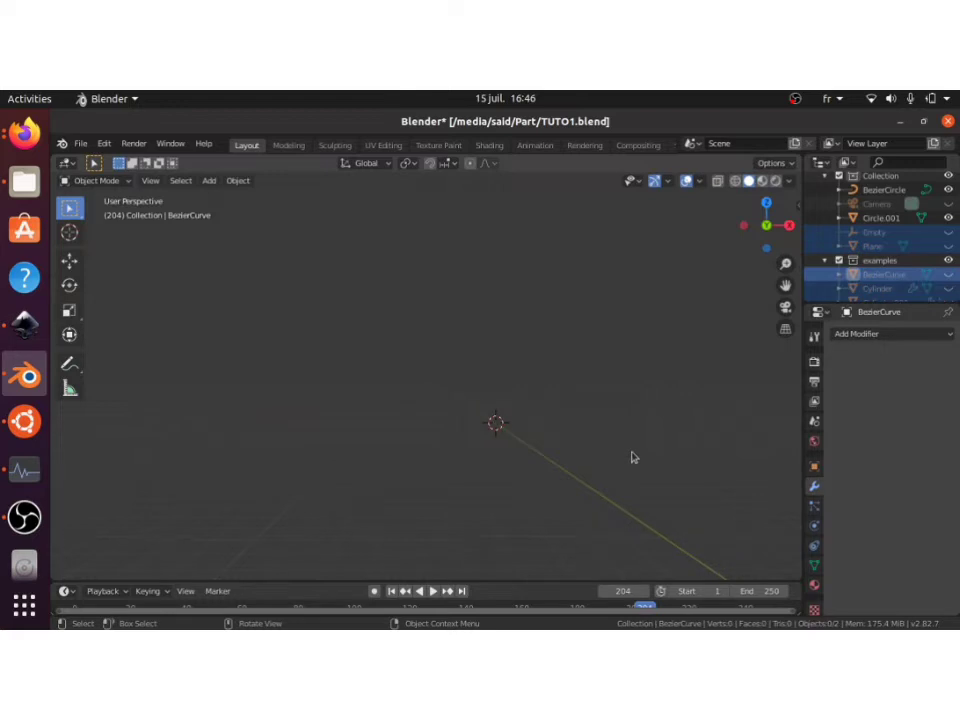
{"action": "key", "text": "shift"}
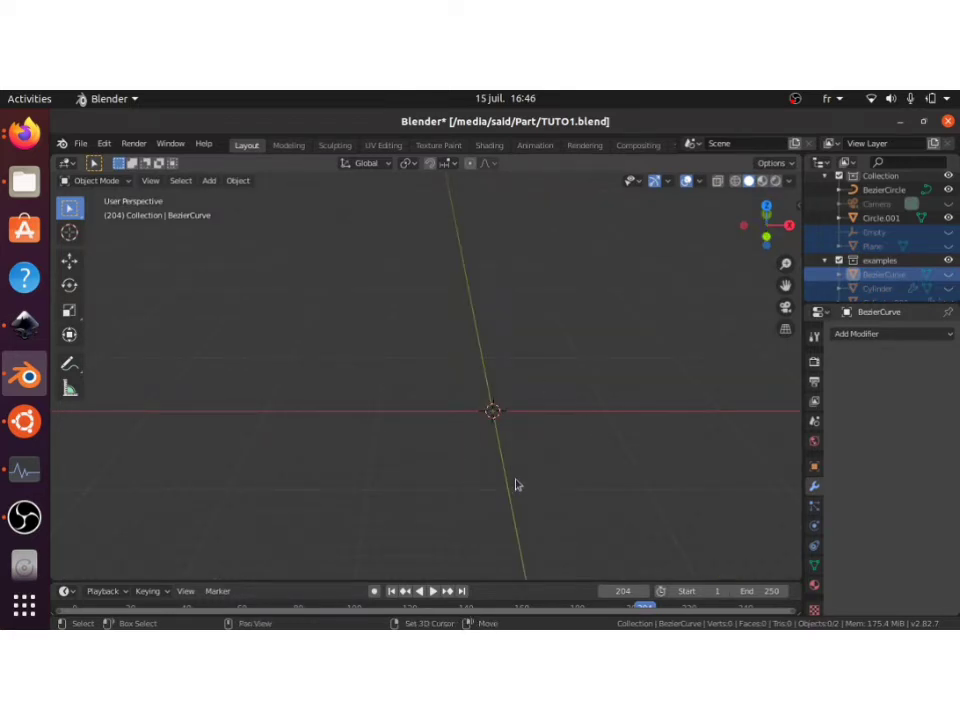
{"action": "key", "text": "shift+a"}
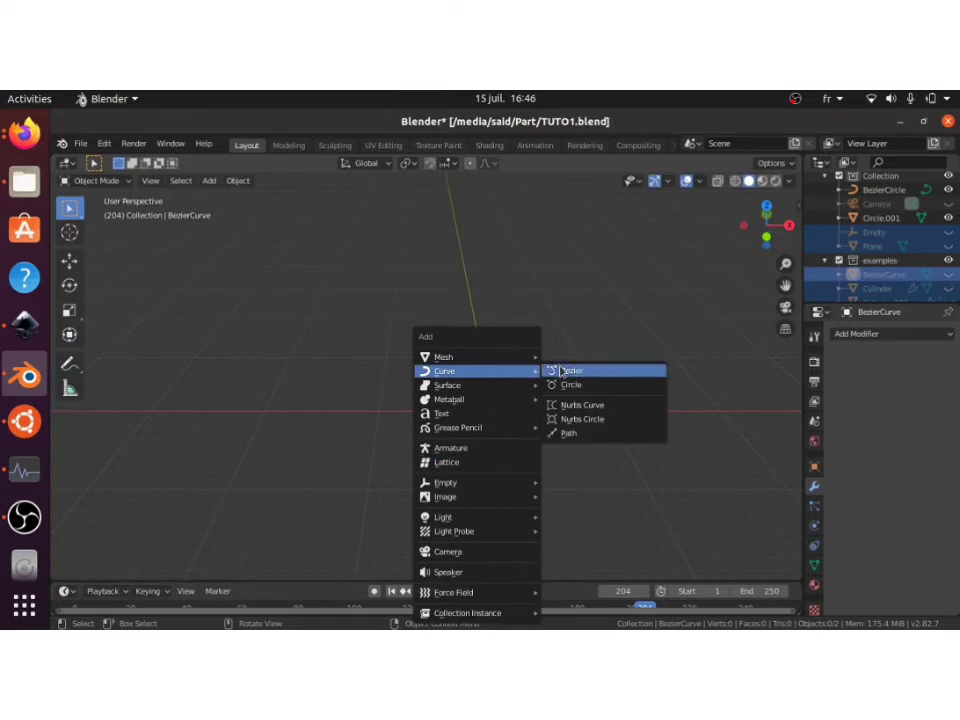
{"action": "left_click", "coordinate": [562, 372]}
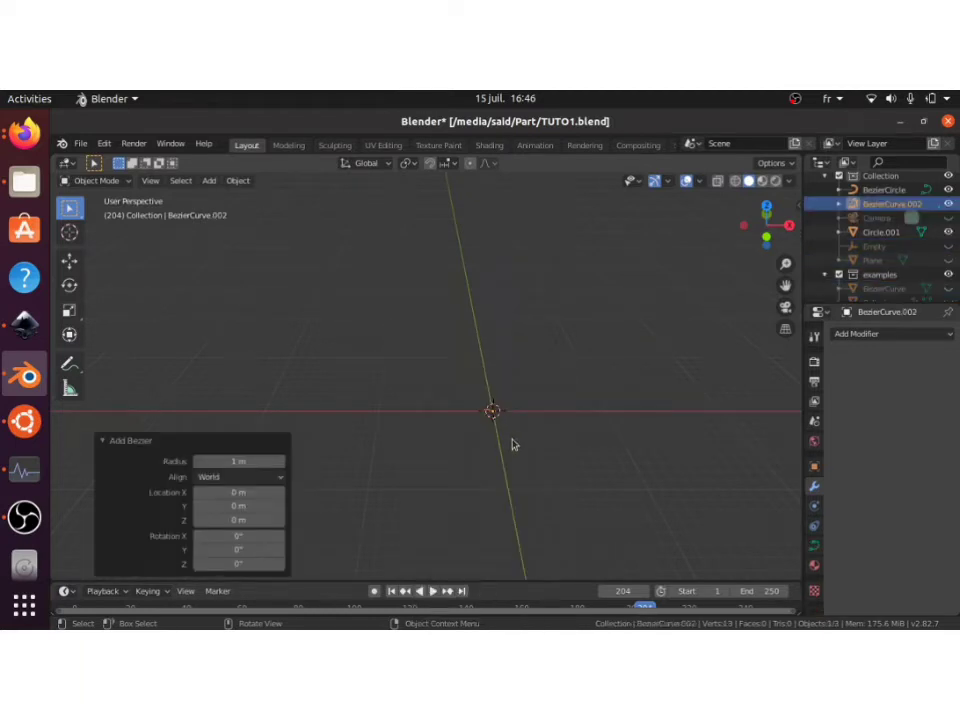
Step: Delete all vertices of BezierCurve.002 in Edit Mode, leaving an empty curve
{"action": "key", "text": "KP_Decimal"}
{"action": "key", "text": "Tab"}
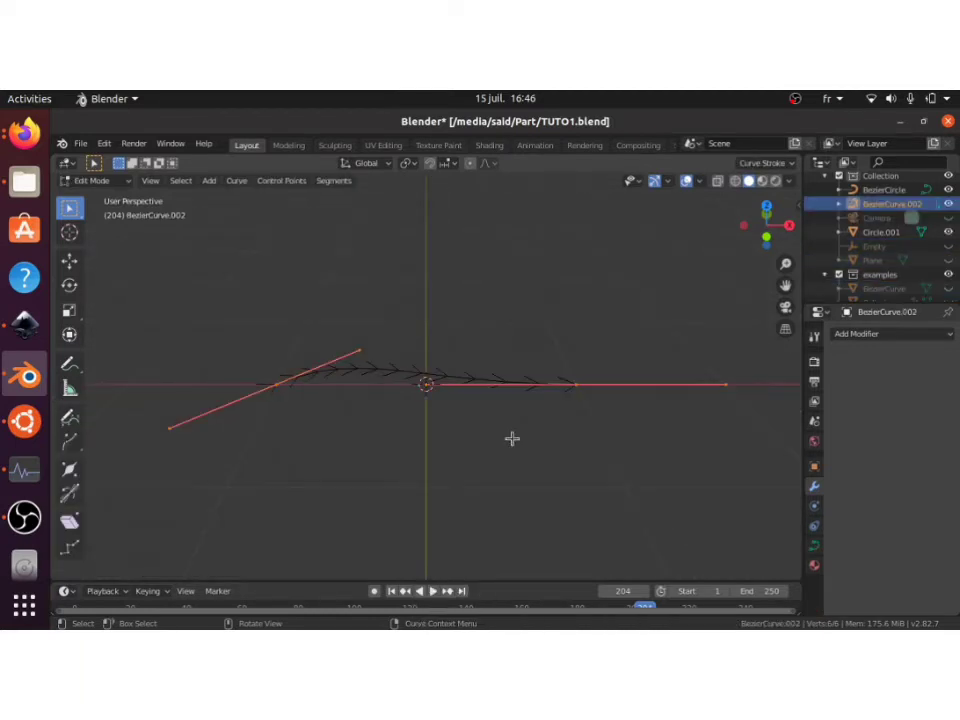
{"action": "key", "text": "x"}
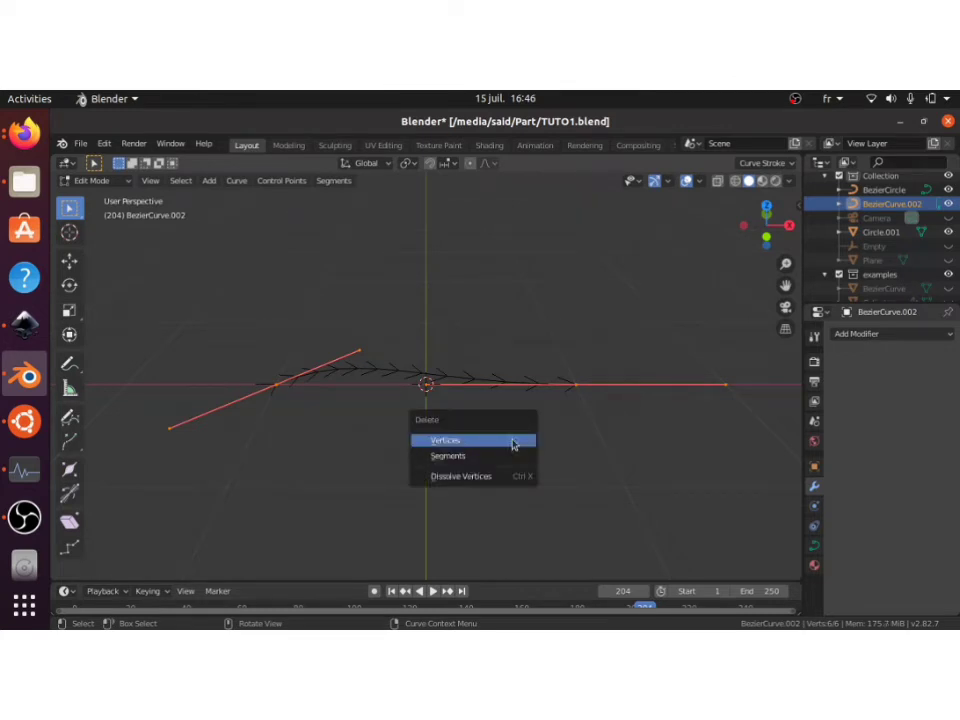
{"action": "left_click", "coordinate": [512, 439]}
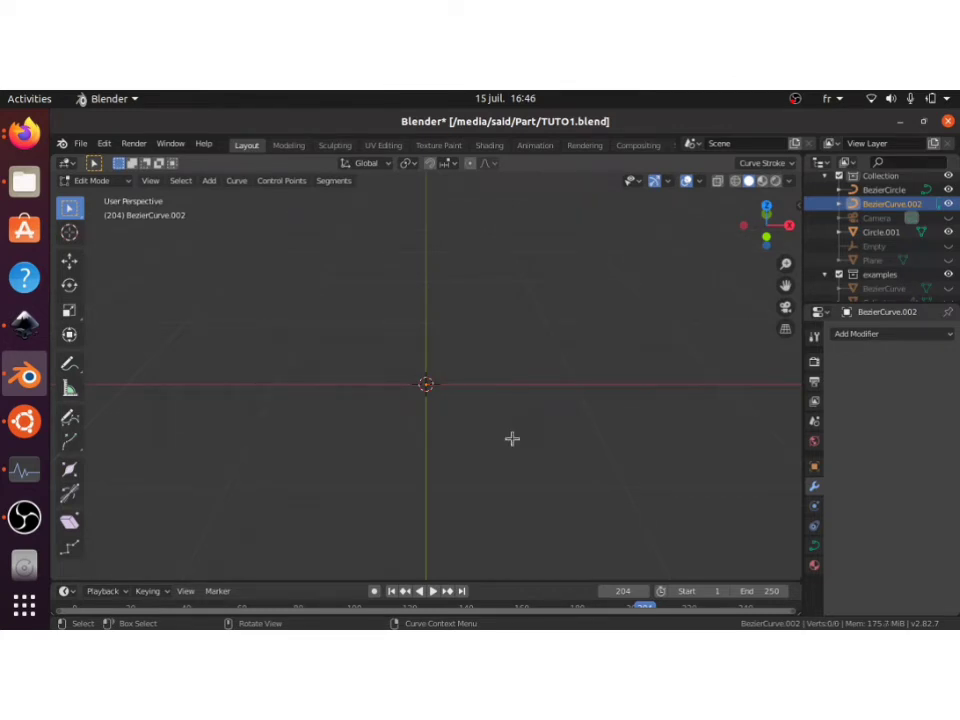
Step: In Front view, draw a freehand spiral around the origin with the Draw tool
{"action": "key", "text": "KP_1"}
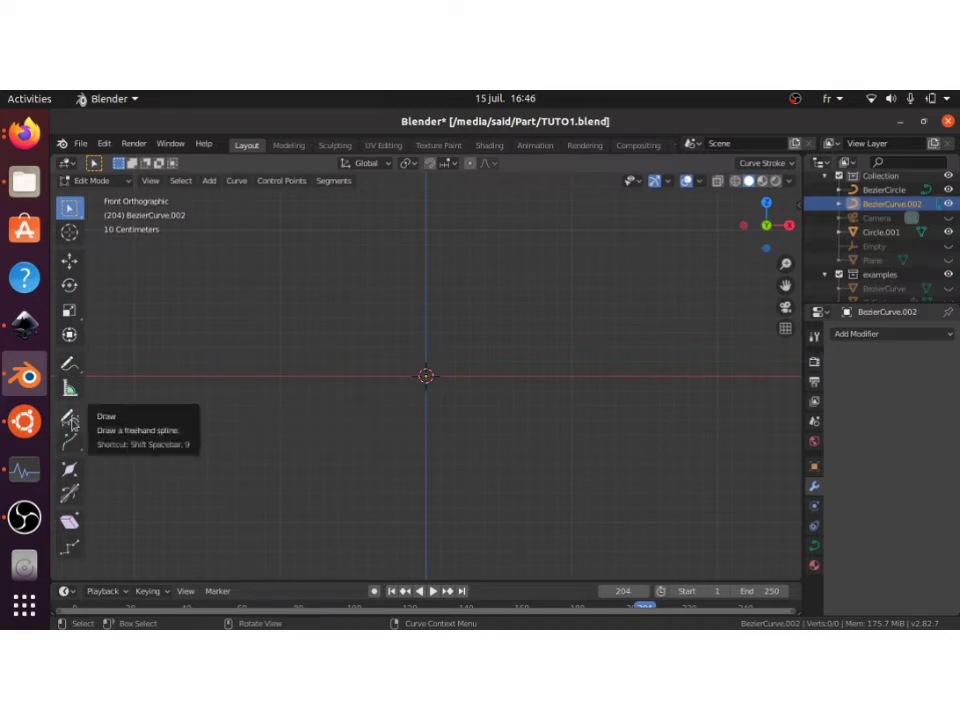
{"action": "left_click", "coordinate": [70, 418]}
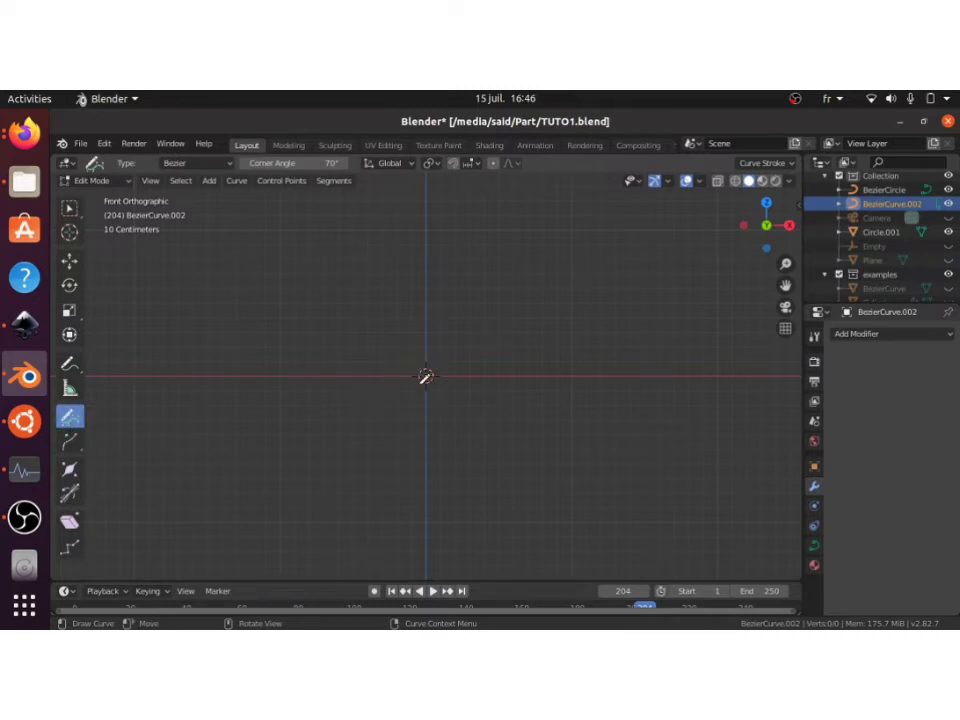
{"action": "mouse_move", "coordinate": [406, 360]}
{"action": "left_mouse_down"}
{"action": "mouse_move", "coordinate": [439, 405]}
{"action": "mouse_move", "coordinate": [438, 319]}
{"action": "mouse_move", "coordinate": [369, 399]}
{"action": "mouse_move", "coordinate": [476, 431]}
{"action": "mouse_move", "coordinate": [450, 279]}
{"action": "mouse_move", "coordinate": [336, 371]}
{"action": "mouse_move", "coordinate": [469, 474]}
{"action": "mouse_move", "coordinate": [504, 271]}
{"action": "mouse_move", "coordinate": [214, 247]}
{"action": "left_mouse_up"}
Step: Rotate the handle of a left spiral point, then delete the selected control points
{"action": "key", "text": "Tab"}
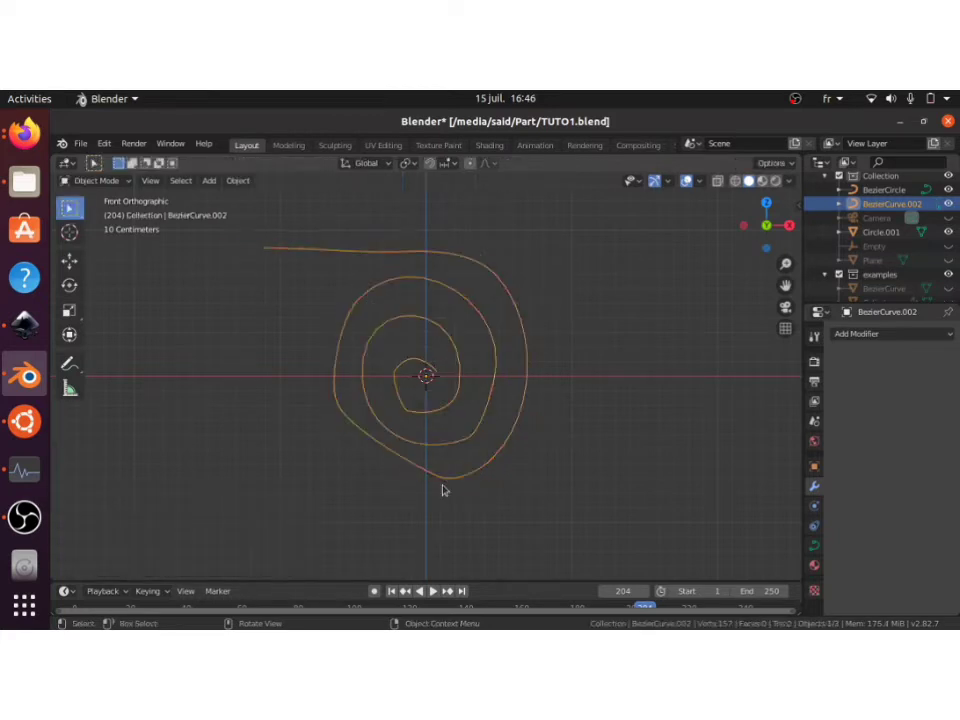
{"action": "key", "text": "Tab"}
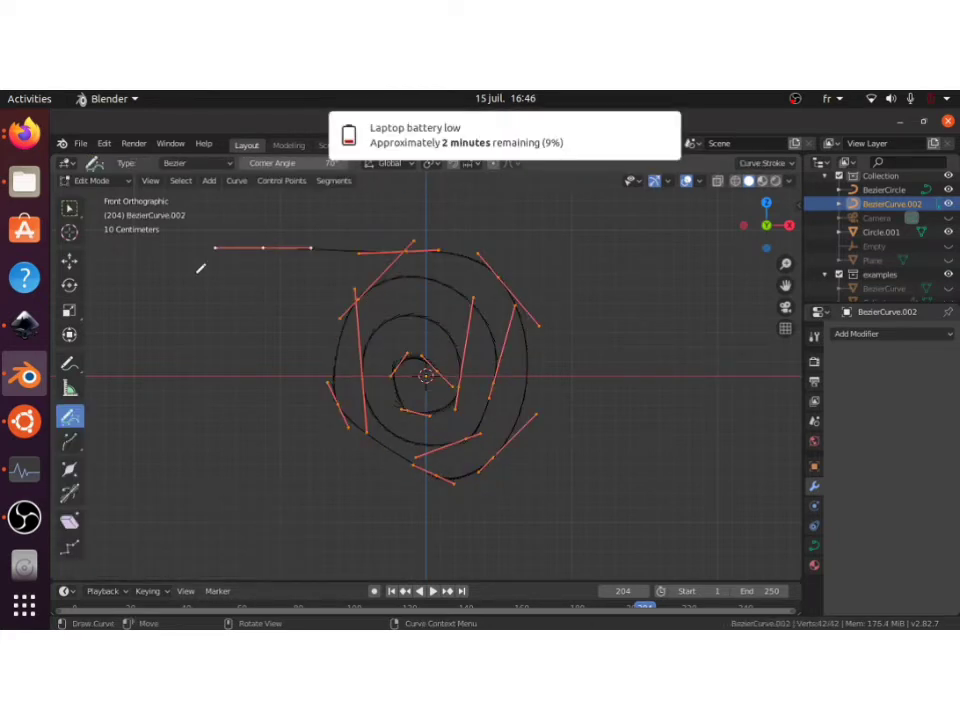
{"action": "key", "text": "w"}
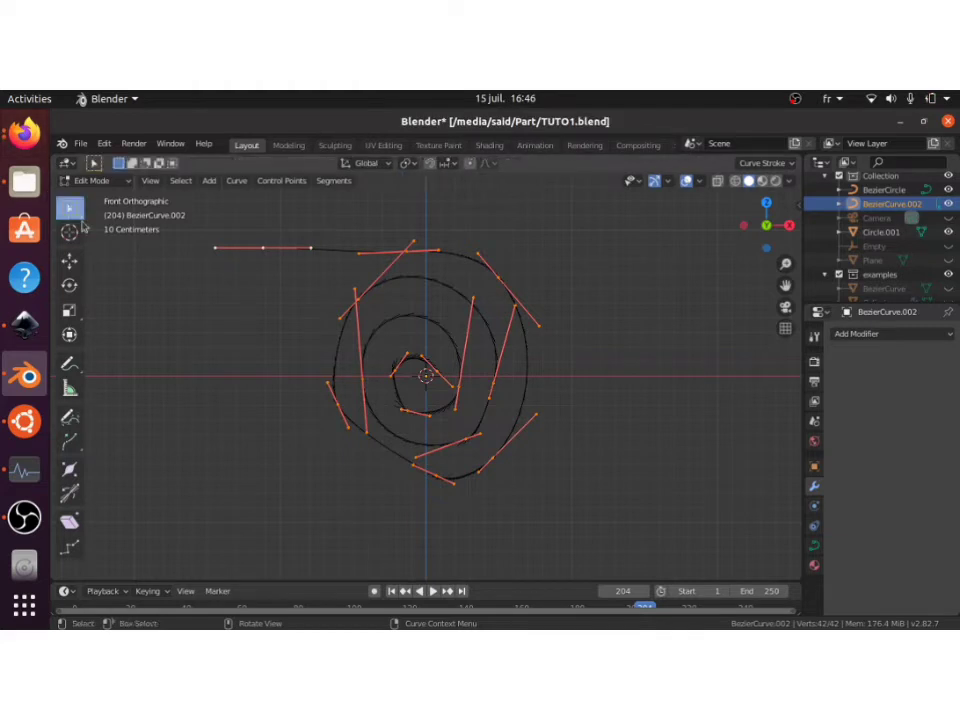
{"action": "left_click", "coordinate": [342, 413]}
{"action": "key", "text": "r"}
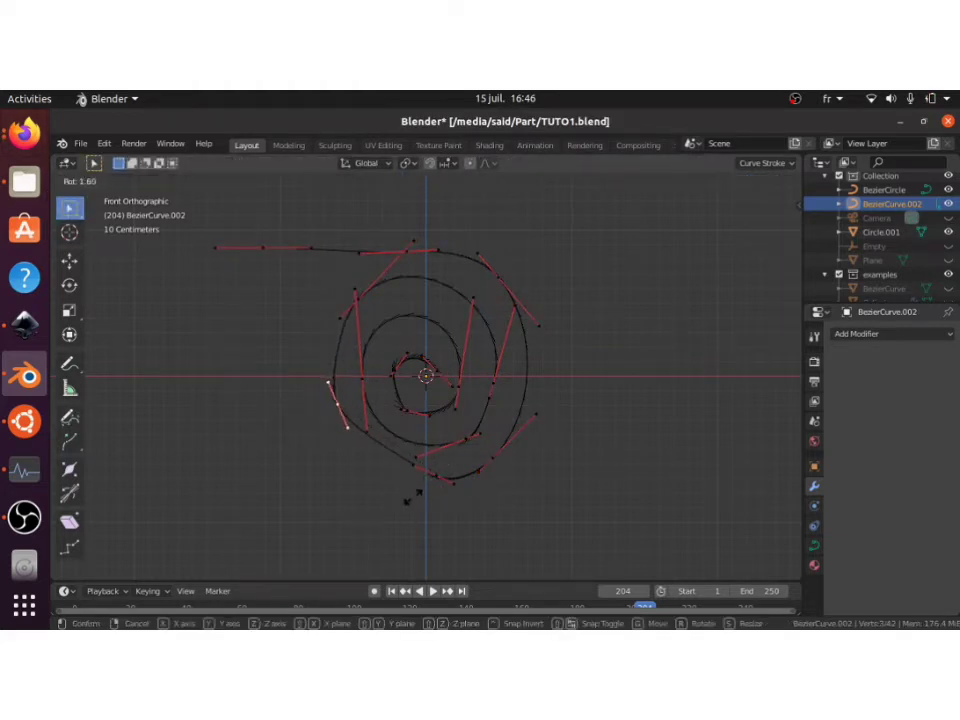
{"action": "left_click", "coordinate": [425, 490]}
{"action": "key", "text": "x"}
{"action": "left_click", "coordinate": [435, 479]}
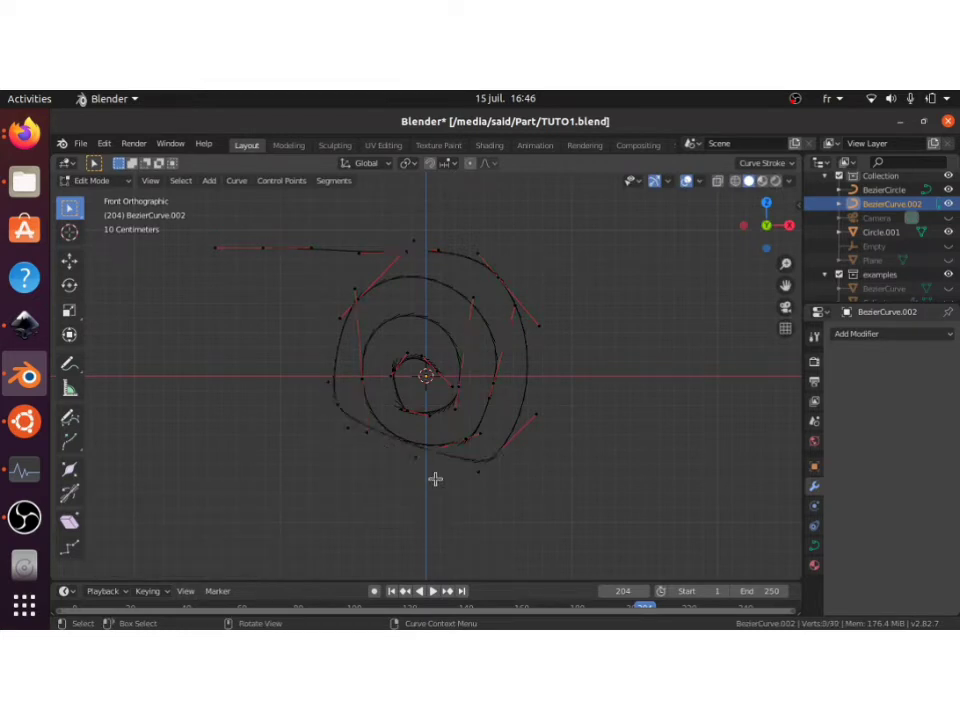
Step: Rotate another left point's handle, move two handle points, then undo the edits
{"action": "left_click", "coordinate": [337, 405]}
{"action": "key", "text": "r"}
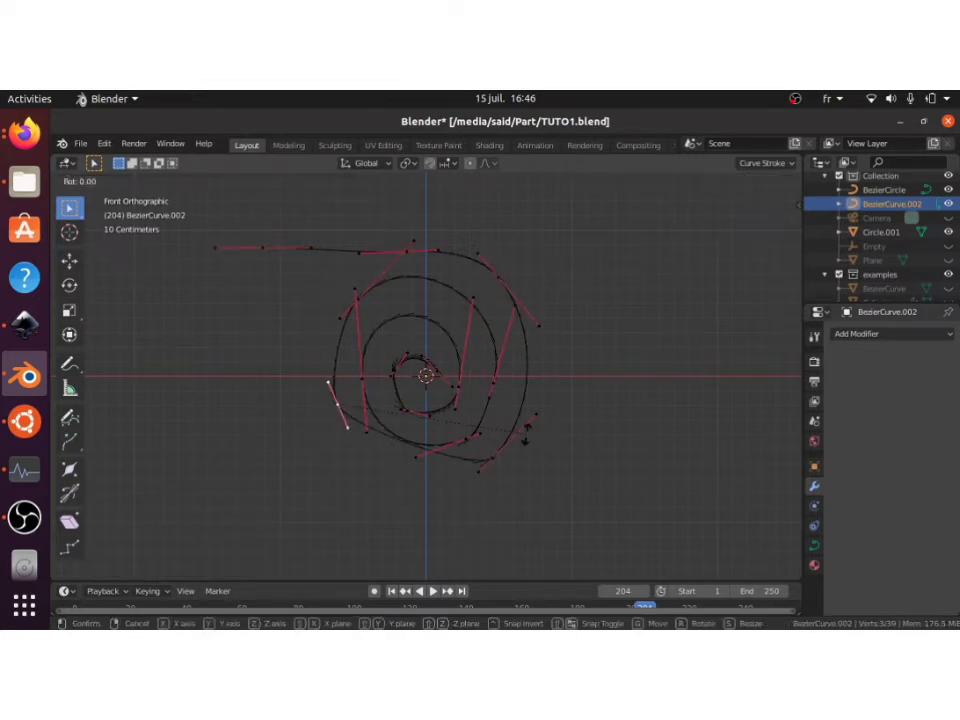
{"action": "left_click", "coordinate": [439, 478]}
{"action": "left_click", "coordinate": [337, 425]}
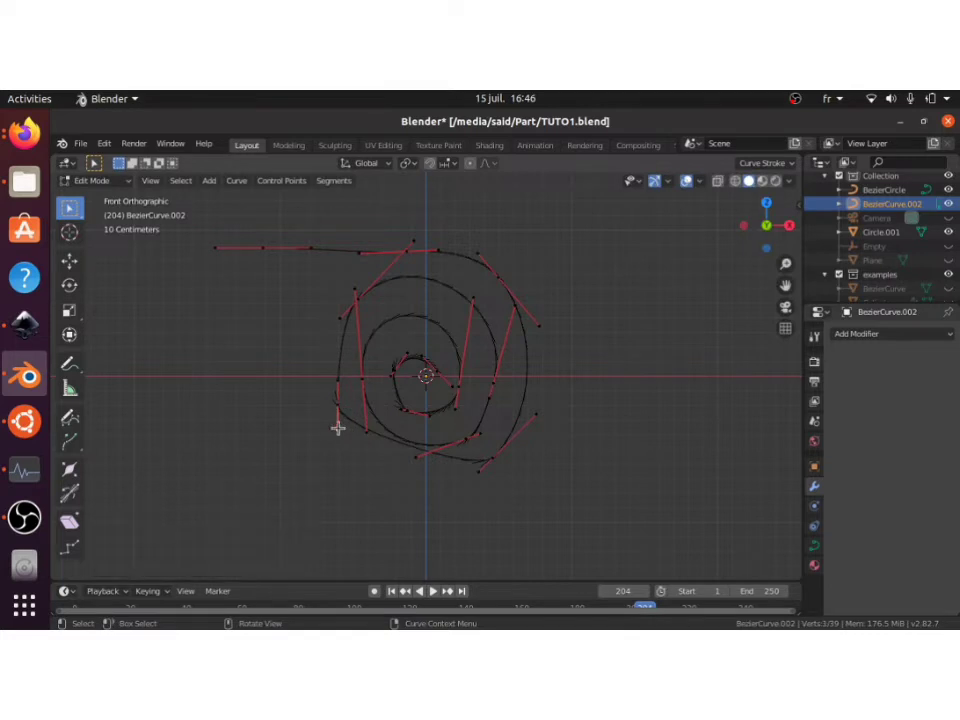
{"action": "key", "text": "g"}
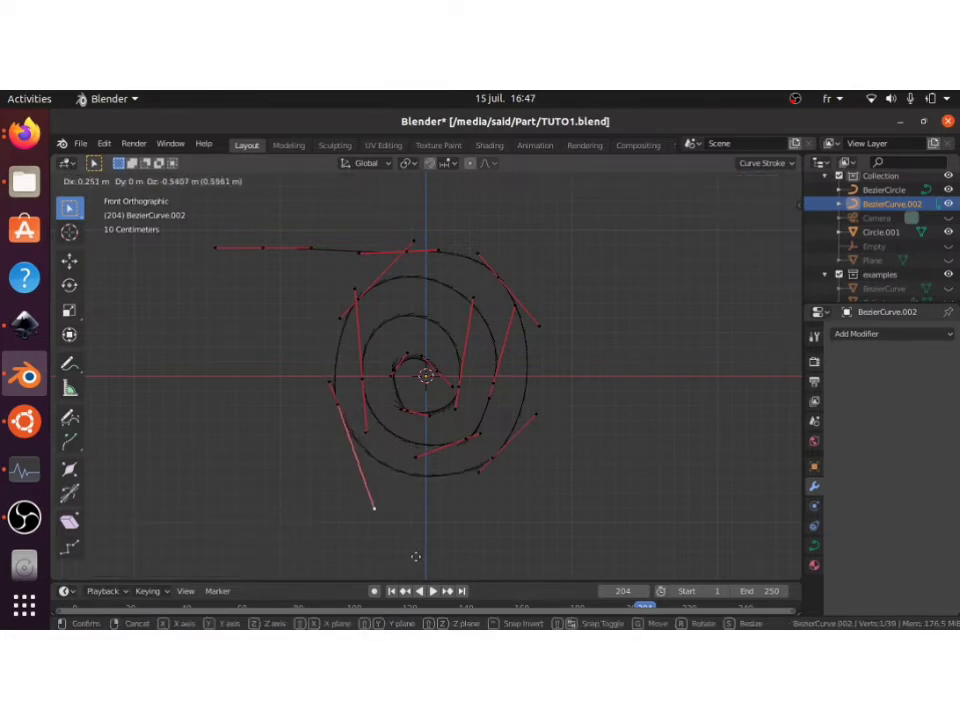
{"action": "left_click", "coordinate": [420, 555]}
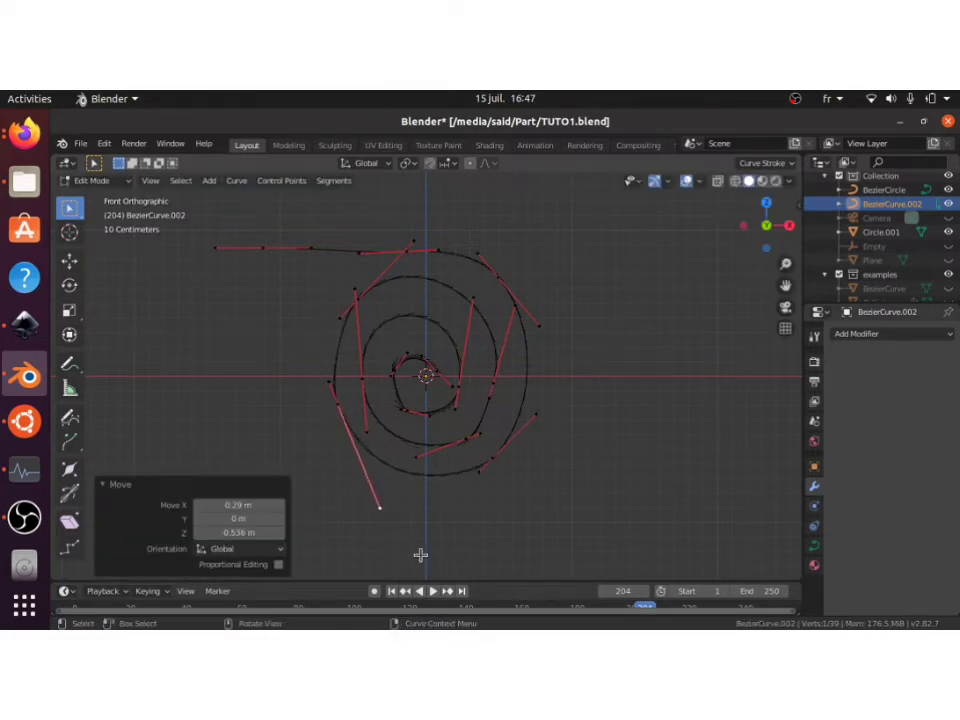
{"action": "left_click", "coordinate": [466, 441]}
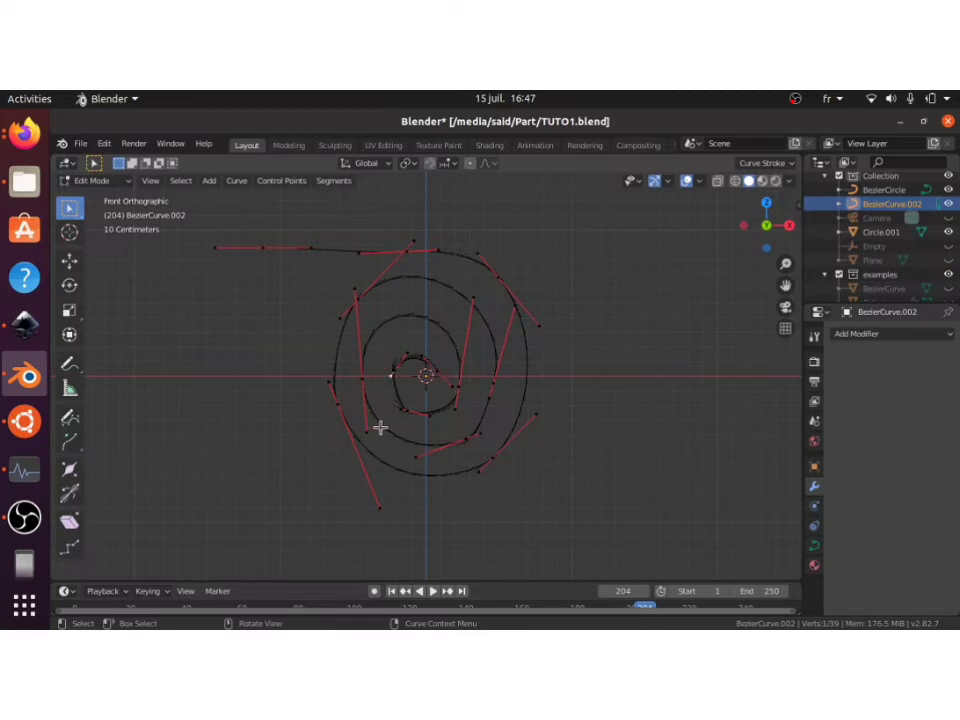
{"action": "key", "text": "g"}
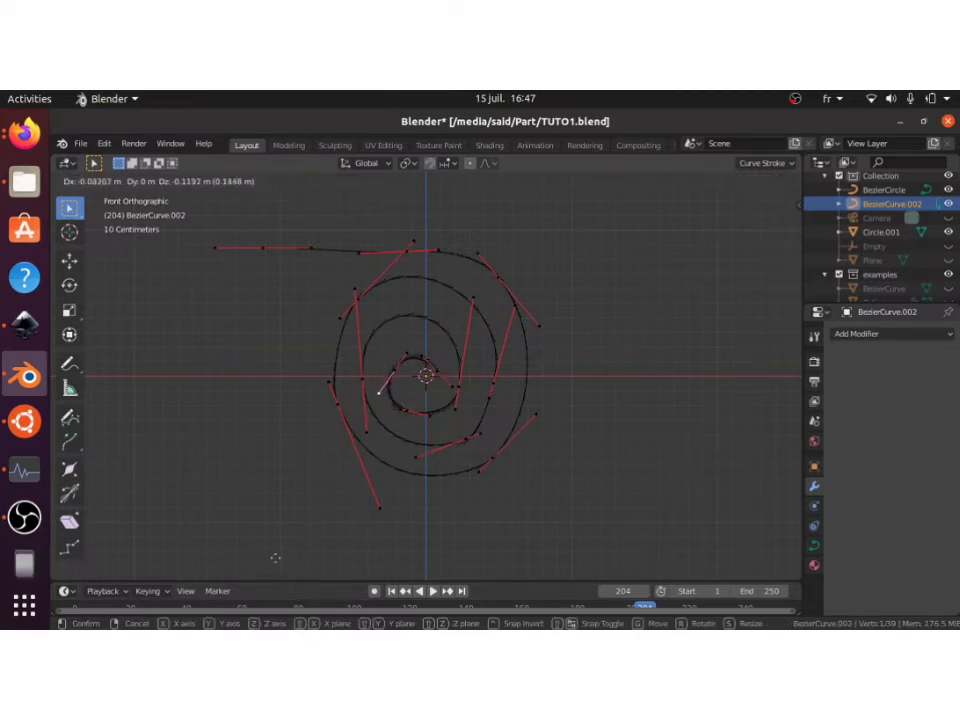
{"action": "left_click", "coordinate": [287, 550]}
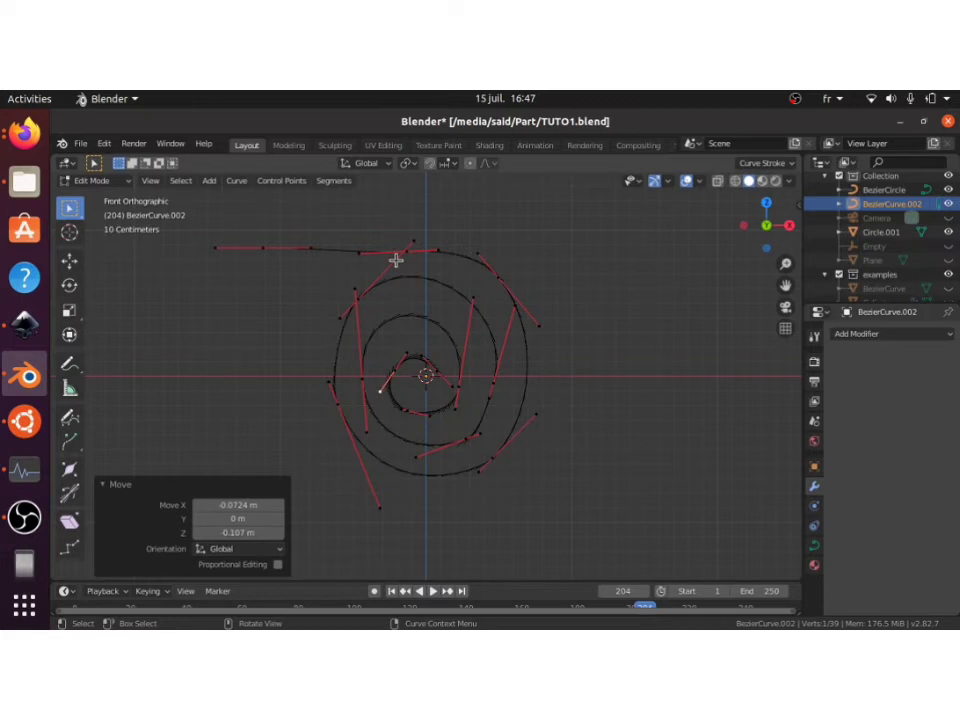
{"action": "key", "text": "ctrl+z"}
{"action": "key", "text": "ctrl+z"}
{"action": "key", "text": "ctrl+z"}
{"action": "key", "text": "ctrl+z"}
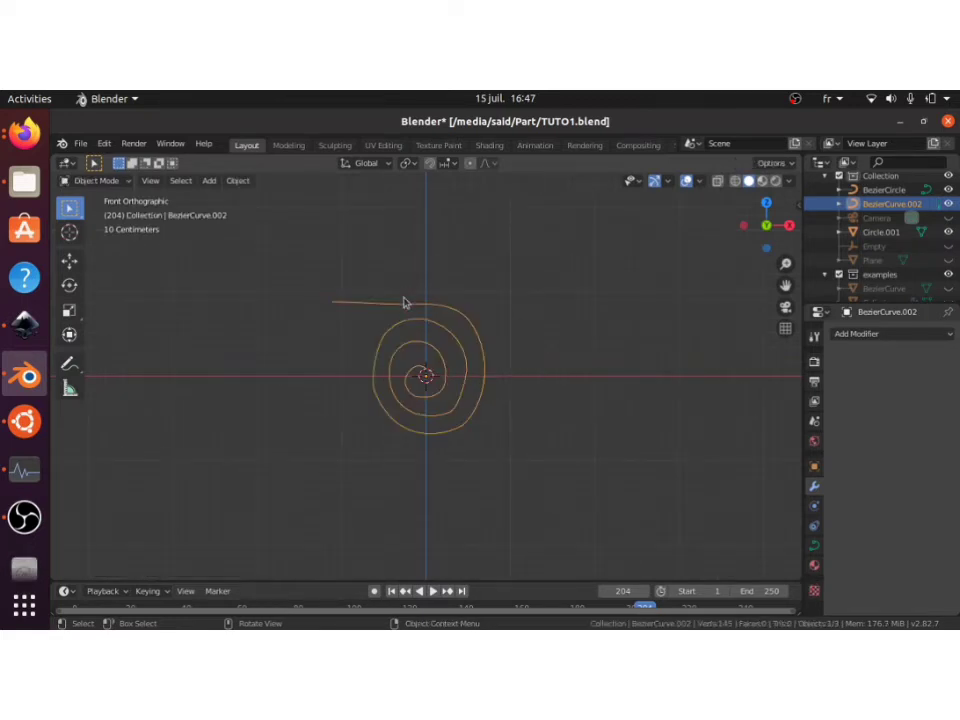
Step: Undo back to the smaller spiral and return it to Object Mode
{"action": "key", "text": "ctrl+z"}
{"action": "key", "text": "ctrl+z"}
{"action": "key", "text": "ctrl+z"}
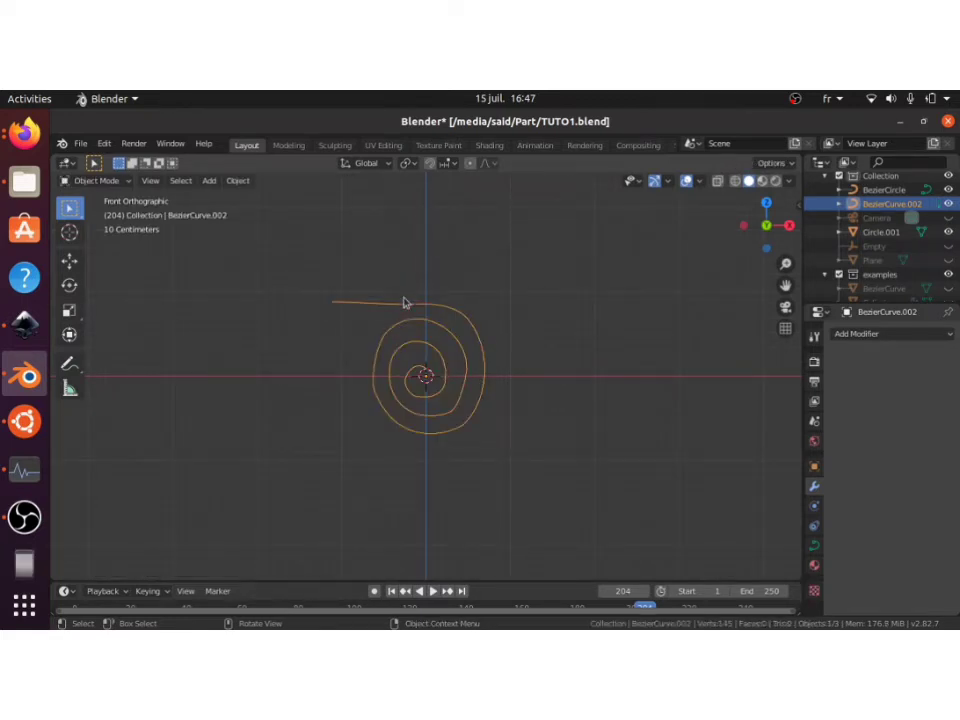
{"action": "scroll", "coordinate": [406, 303], "scroll_direction": "up", "scroll_amount": 4}
{"action": "key", "text": "Tab"}
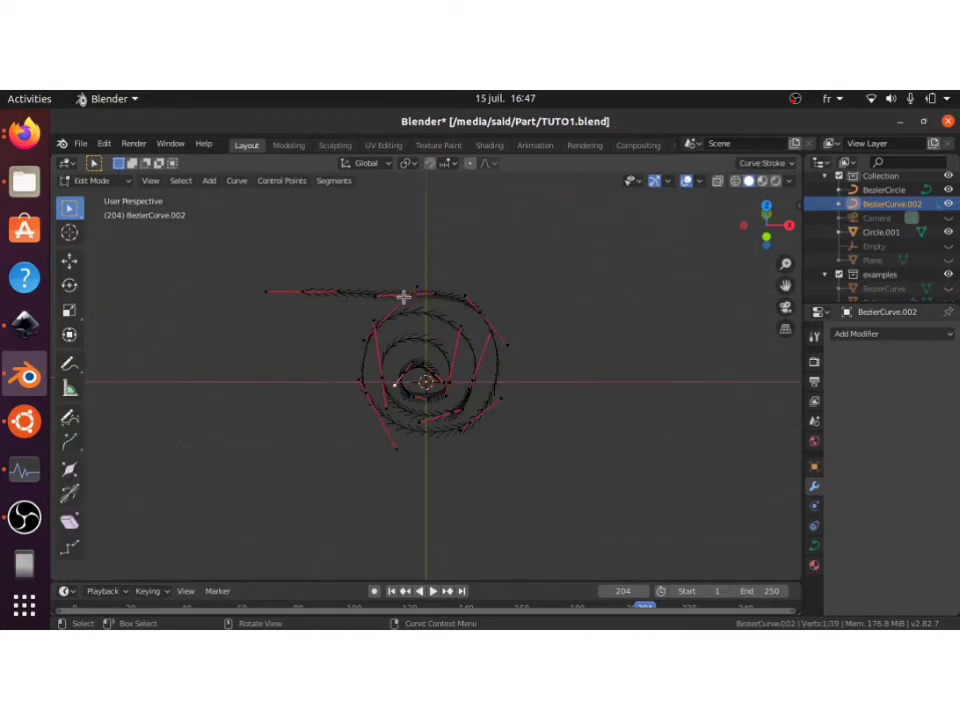
{"action": "key", "text": "Tab"}
{"action": "key", "text": "shift+a"}
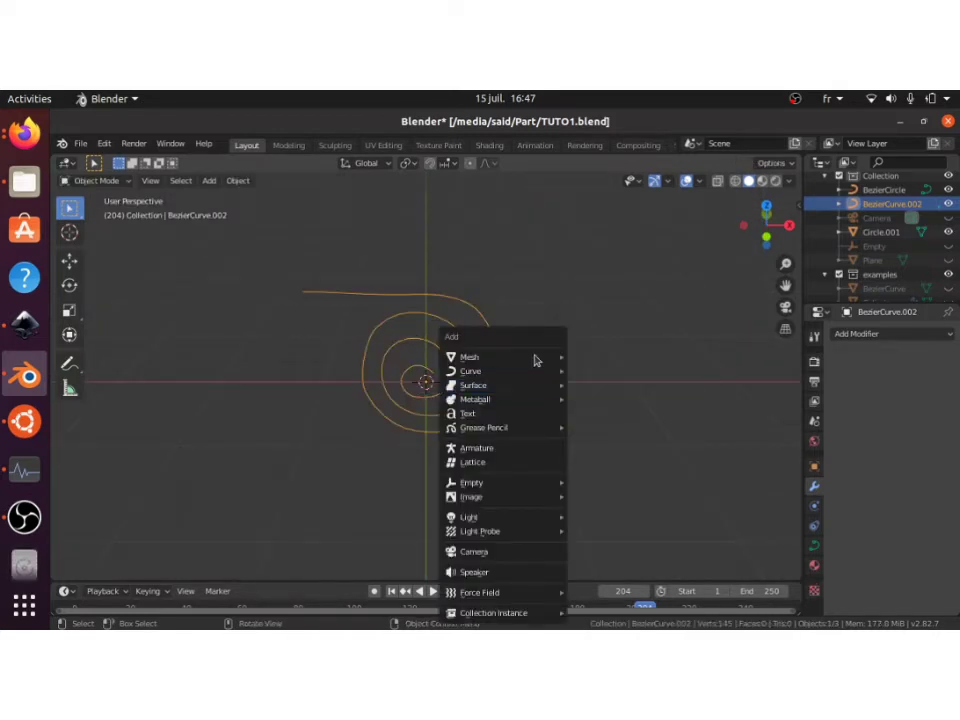
{"action": "mouse_move", "coordinate": [503, 363]}
{"action": "key", "text": "Escape"}
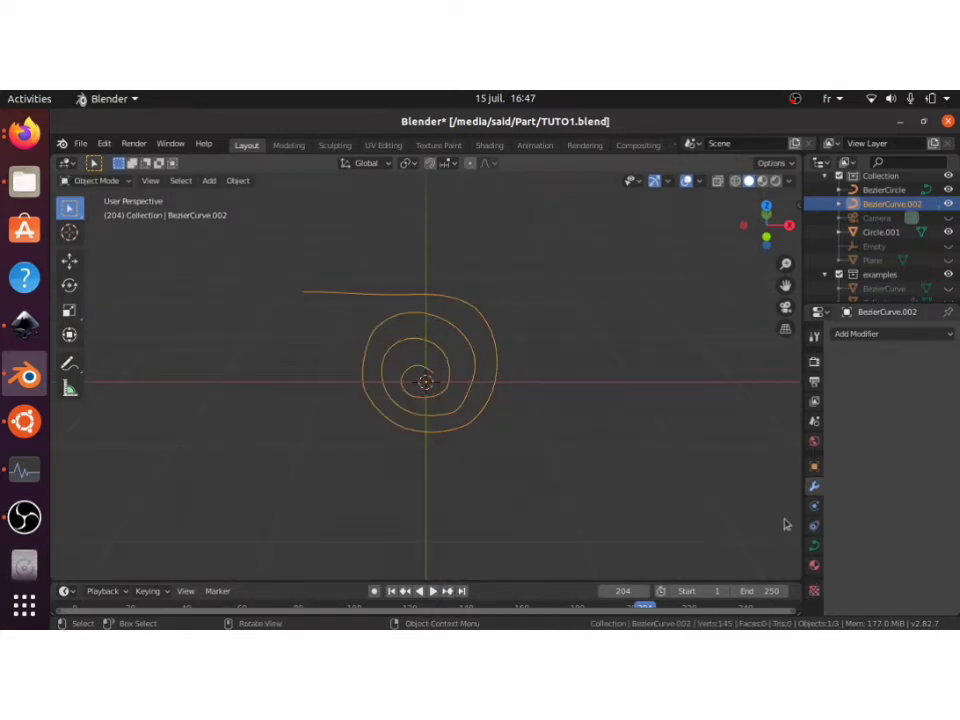
Step: Give the spiral curve a 0.2 m bevel depth, making it a thick tube
{"action": "left_click", "coordinate": [815, 545]}
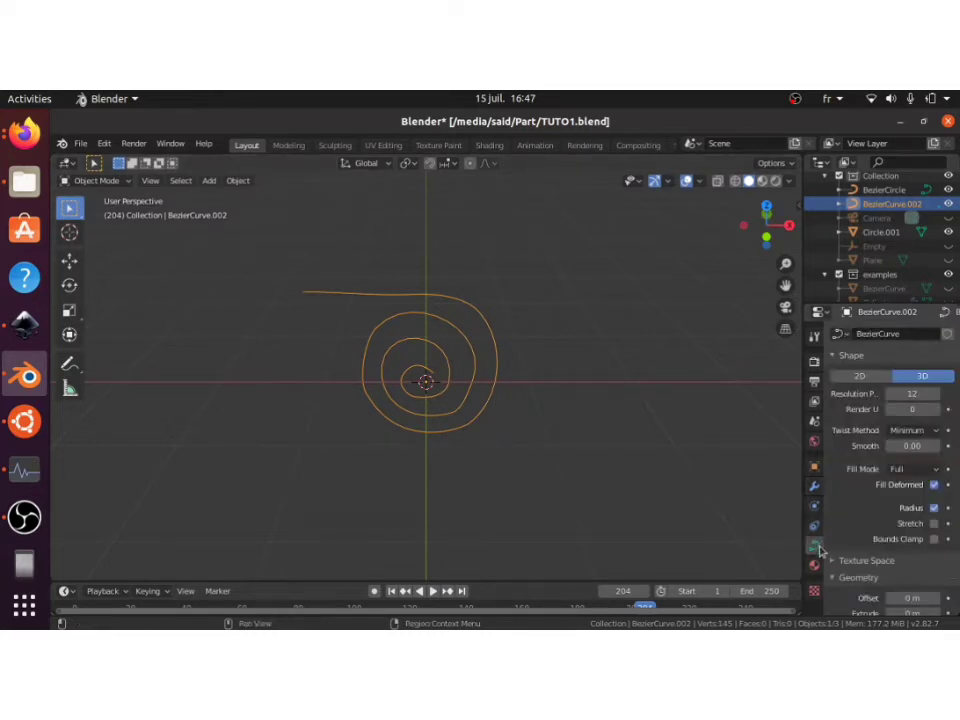
{"action": "scroll", "coordinate": [893, 520], "scroll_direction": "down", "scroll_amount": 7}
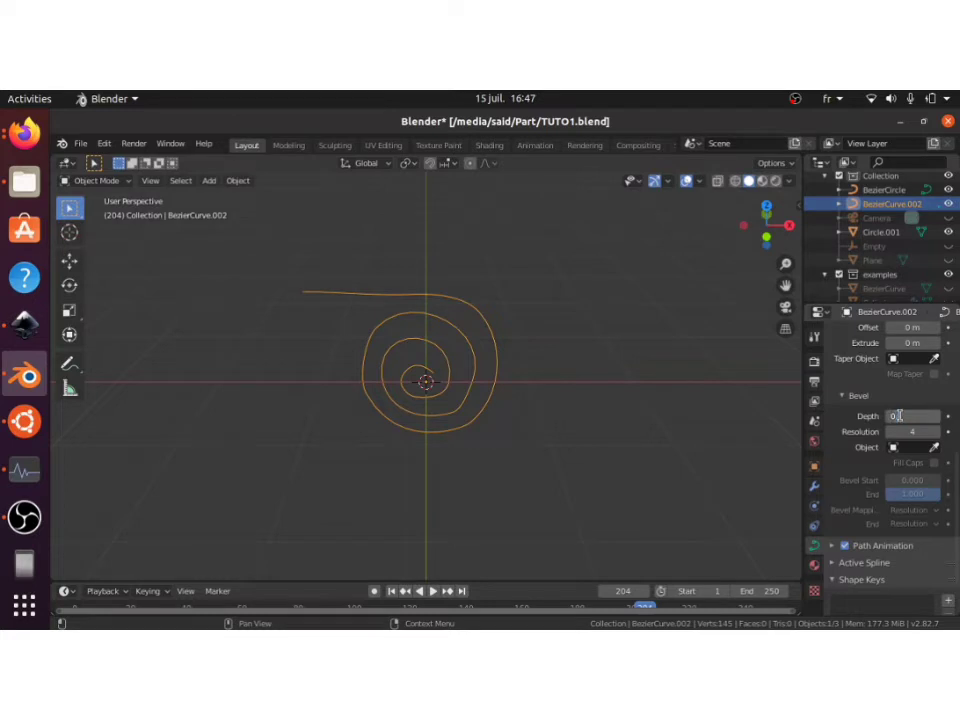
{"action": "type", "text": "1"}
{"action": "key", "text": "Return"}
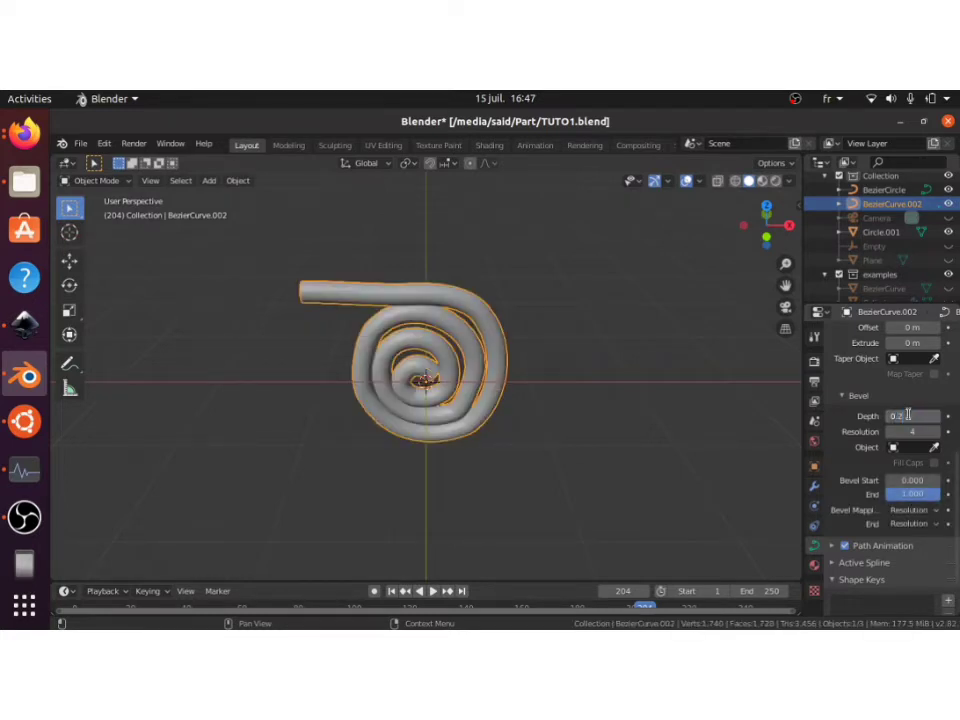
{"action": "key", "text": "Return"}
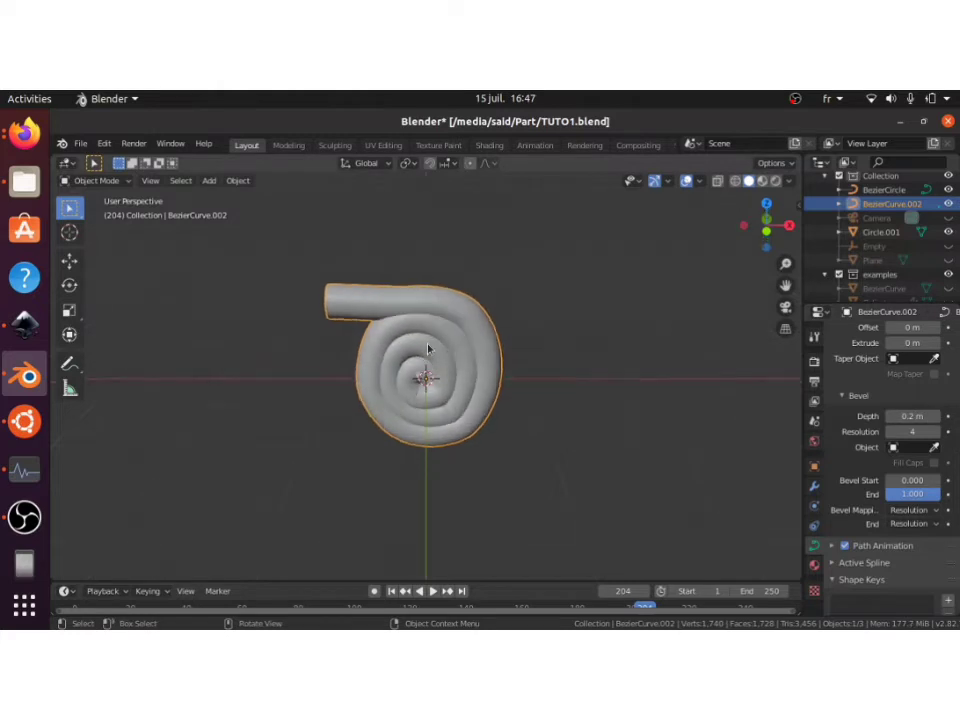
{"action": "middle_click_drag", "start_coordinate": [428, 348], "coordinate": [428, 348]}
{"action": "scroll", "coordinate": [428, 348], "scroll_direction": "up", "scroll_amount": 4}
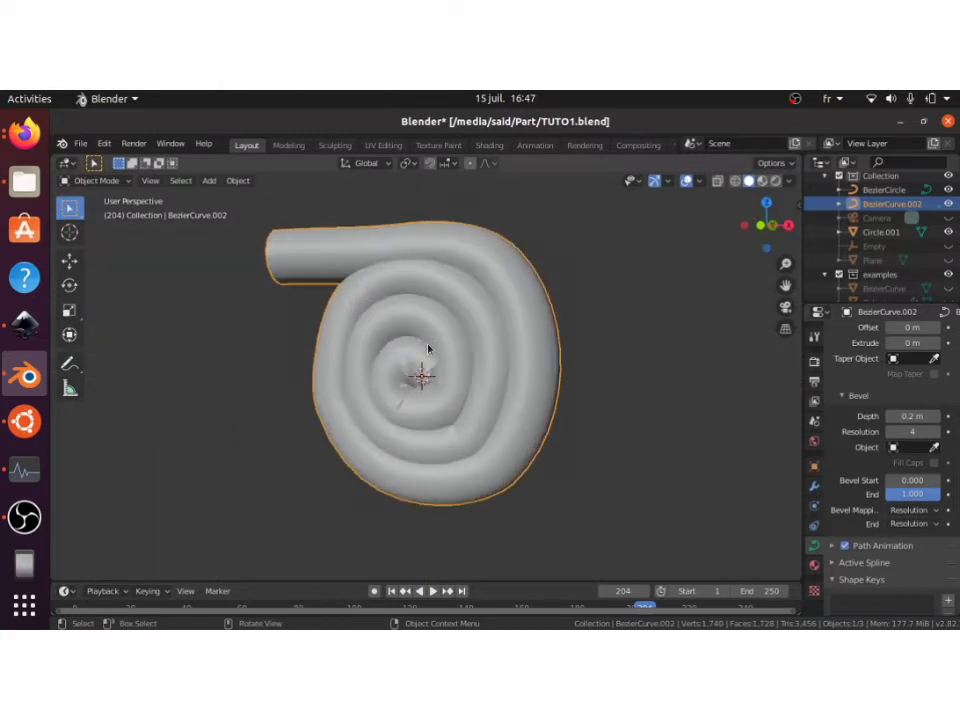
Step: Move two of the spiral's control points in Edit Mode, then return to Object Mode
{"action": "key", "text": "Tab"}
{"action": "scroll", "coordinate": [428, 348], "scroll_direction": "up", "scroll_amount": 1}
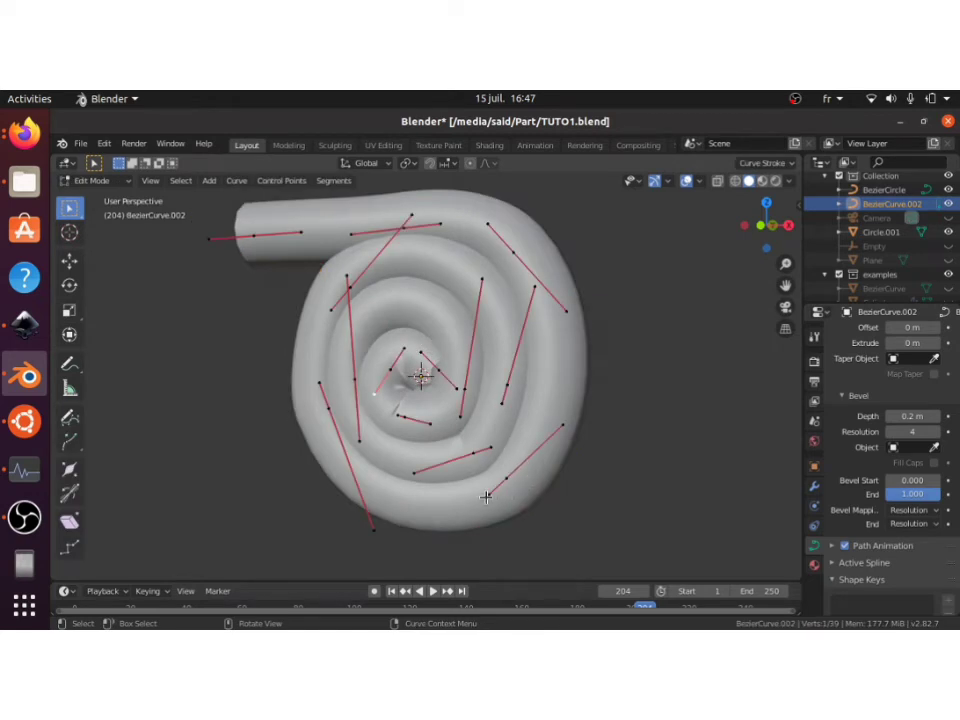
{"action": "left_click_drag", "start_coordinate": [485, 497], "coordinate": [469, 513]}
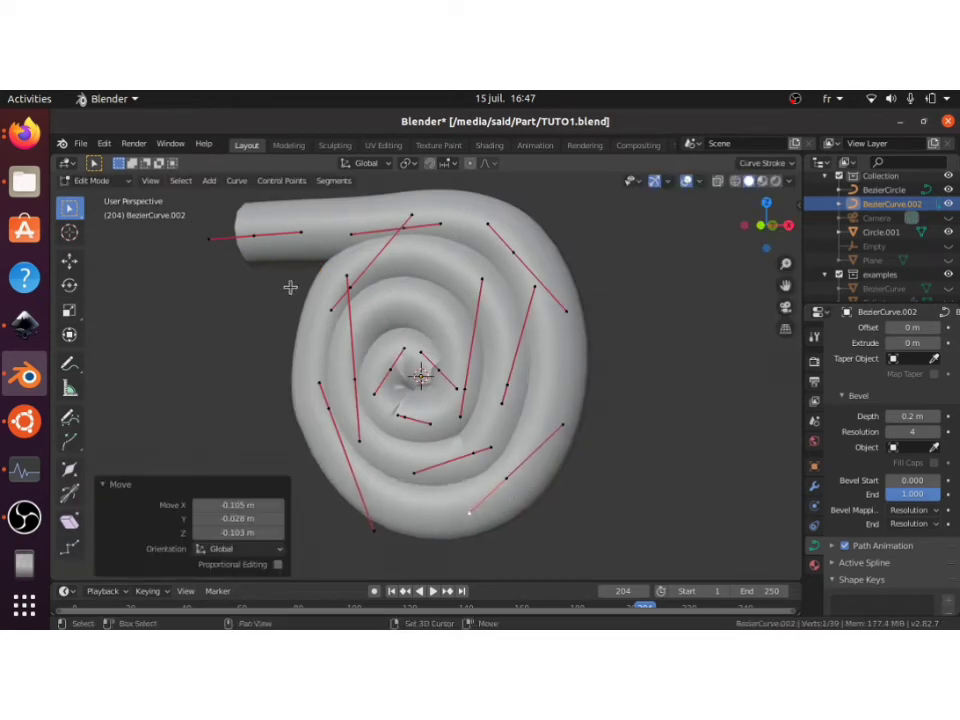
{"action": "scroll", "coordinate": [338, 328], "scroll_direction": "down", "scroll_amount": 5}
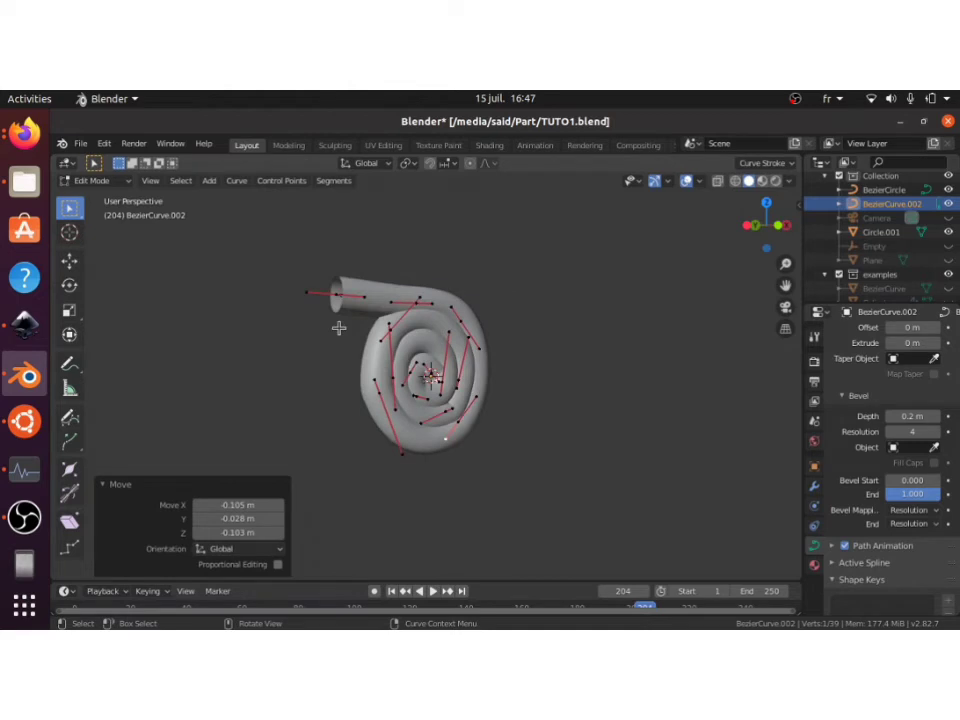
{"action": "left_click", "coordinate": [371, 366]}
{"action": "key", "text": "g"}
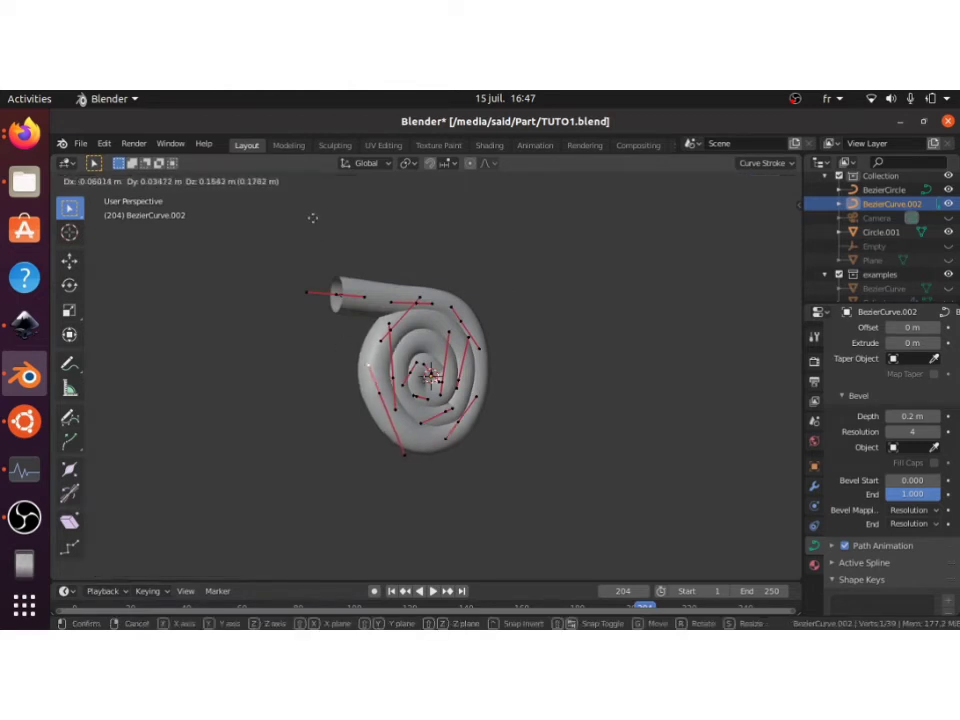
{"action": "left_click", "coordinate": [337, 228]}
{"action": "key", "text": "Tab"}
{"action": "middle_click_drag", "start_coordinate": [337, 230], "coordinate": [515, 382]}
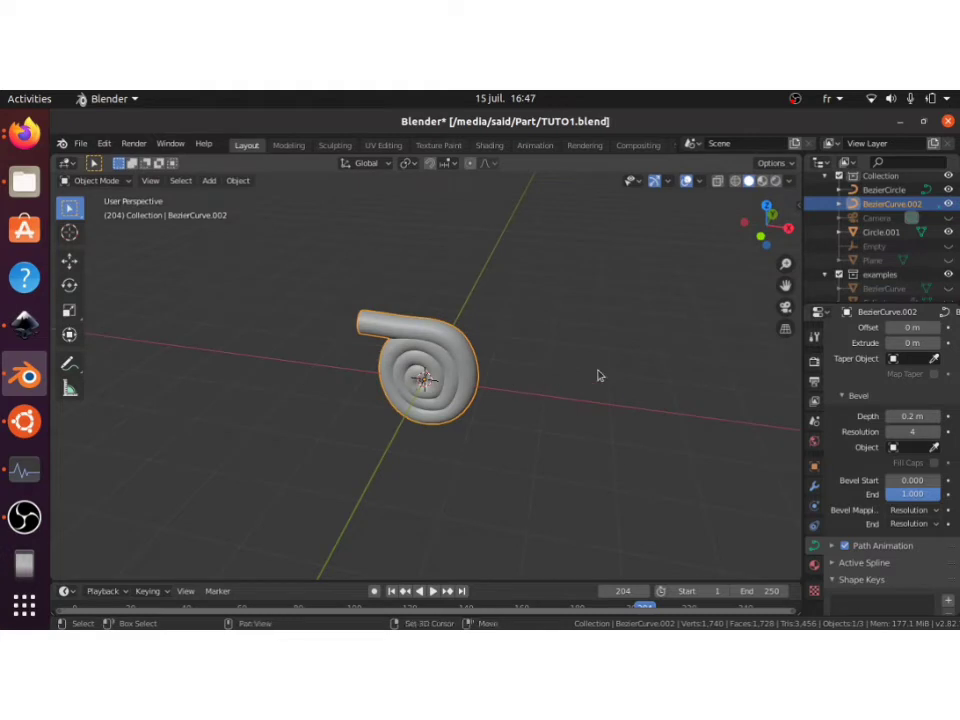
{"action": "key", "text": "shift+a"}
{"action": "mouse_move", "coordinate": [549, 362]}
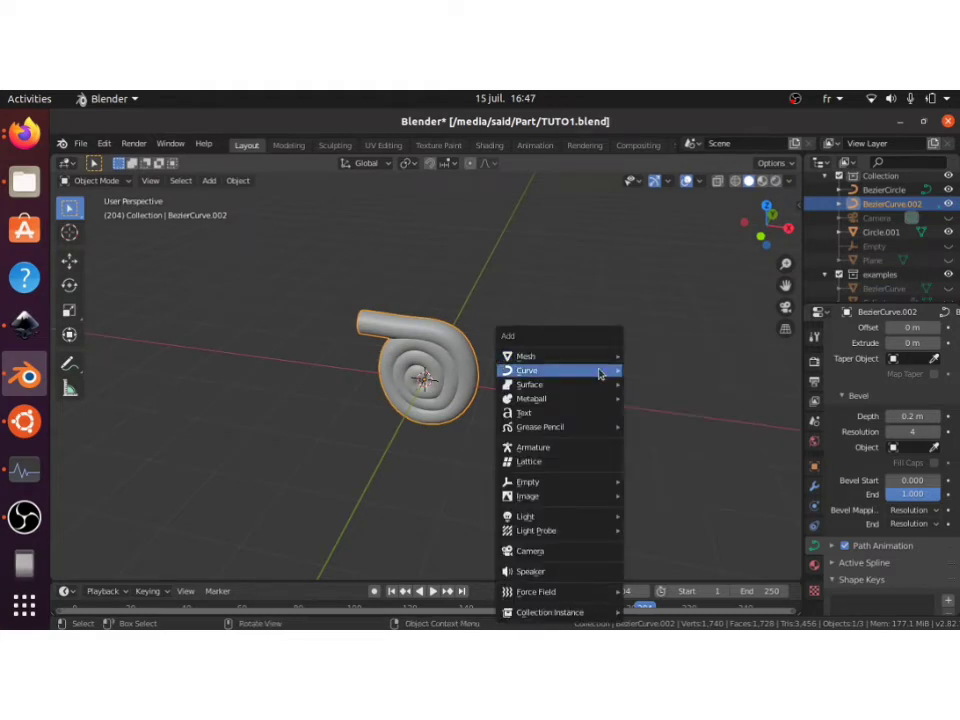
Step: Add a Bezier circle and place it to the right of the spiral
{"action": "mouse_move", "coordinate": [606, 371]}
{"action": "left_click", "coordinate": [655, 385]}
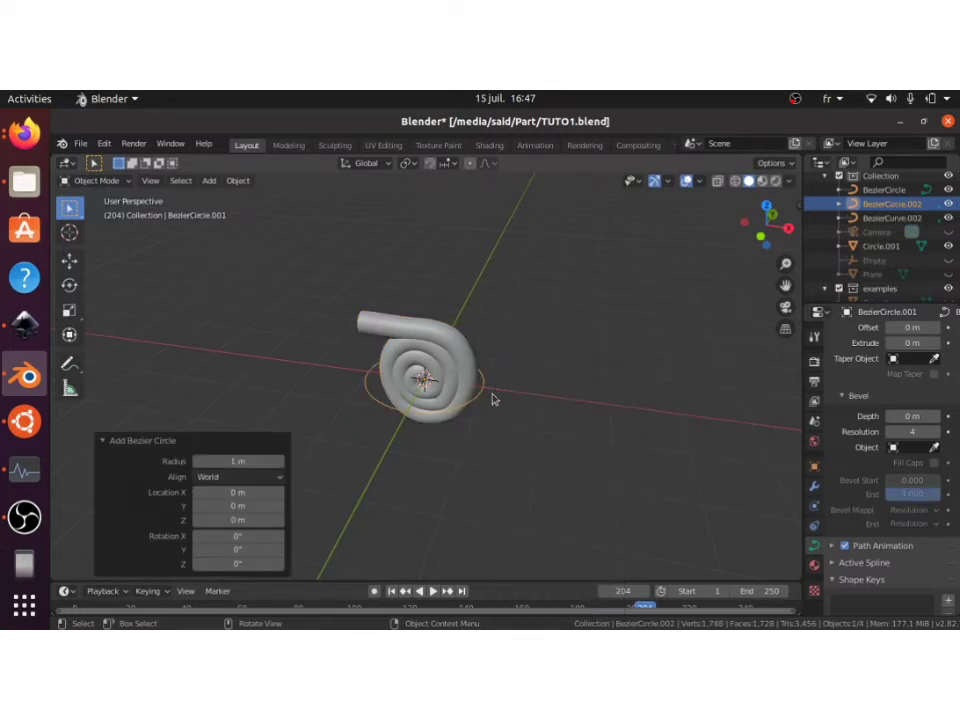
{"action": "key", "text": "g"}
{"action": "left_click", "coordinate": [634, 405]}
Step: Raise the circle's selected points along Z and give them Vector handles, forming an arch
{"action": "key", "text": "KP_1"}
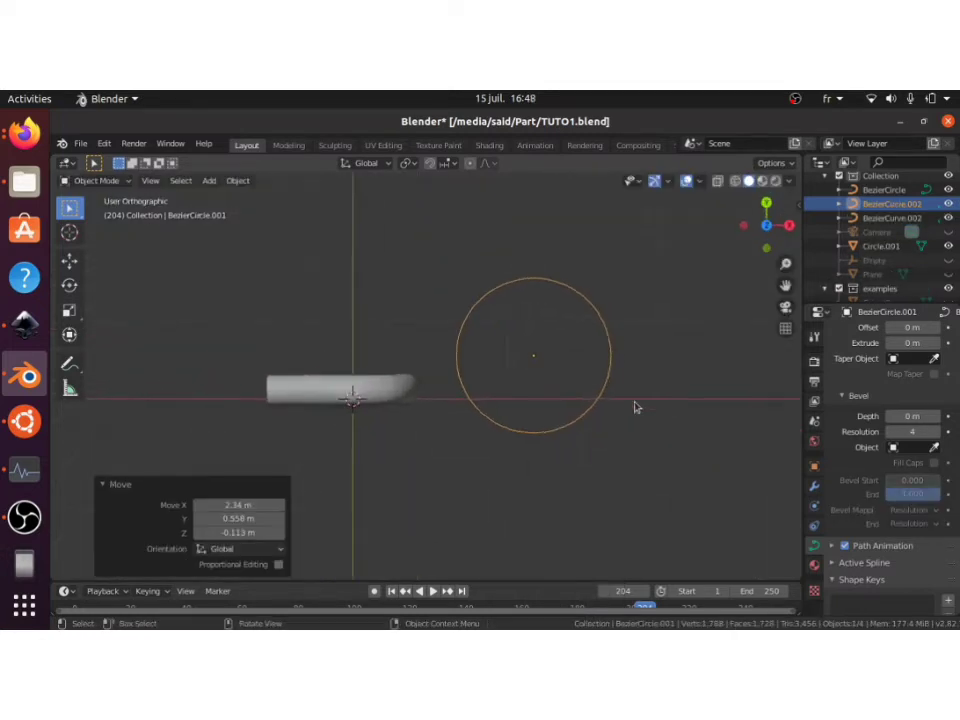
{"action": "key", "text": "Tab"}
{"action": "key", "text": "KP_7"}
{"action": "scroll", "coordinate": [634, 404], "scroll_direction": "up", "scroll_amount": 3}
{"action": "key", "text": "g"}
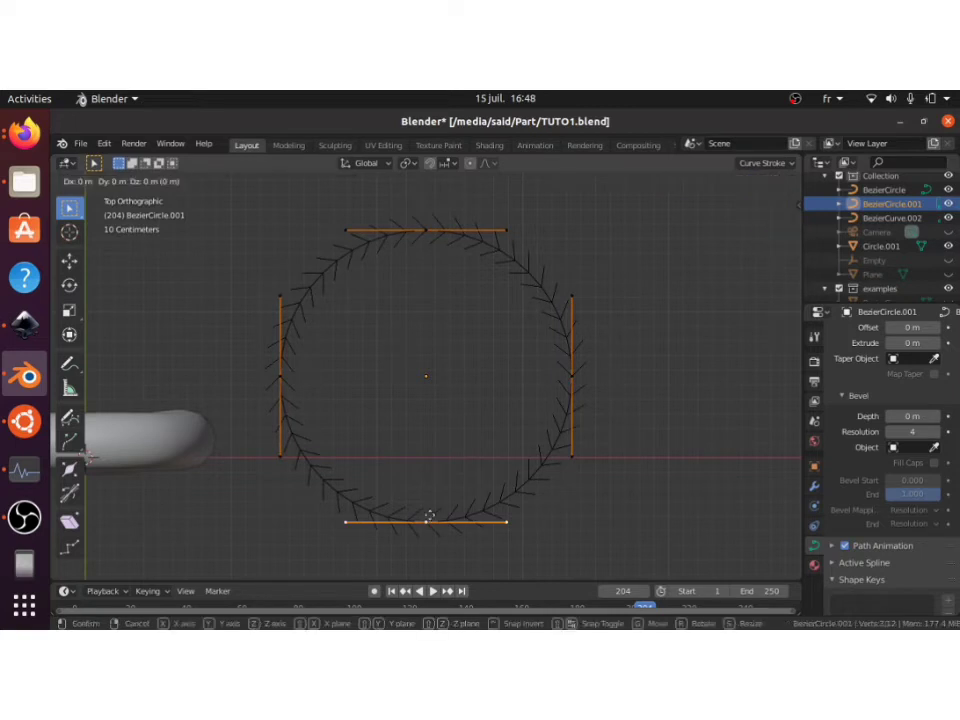
{"action": "key", "text": "z"}
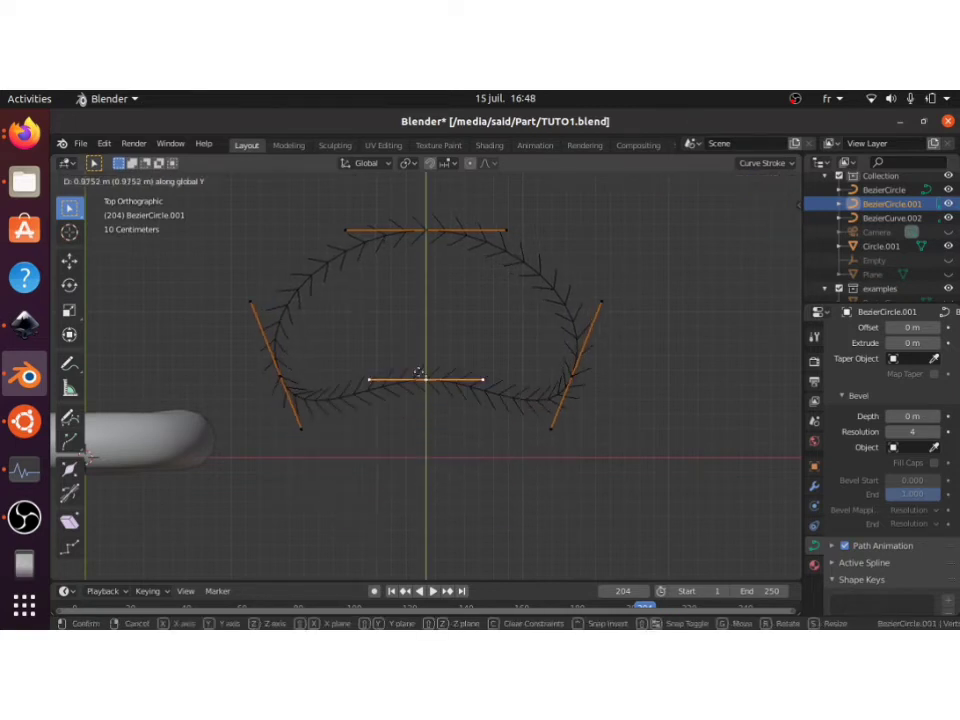
{"action": "left_click", "coordinate": [419, 376]}
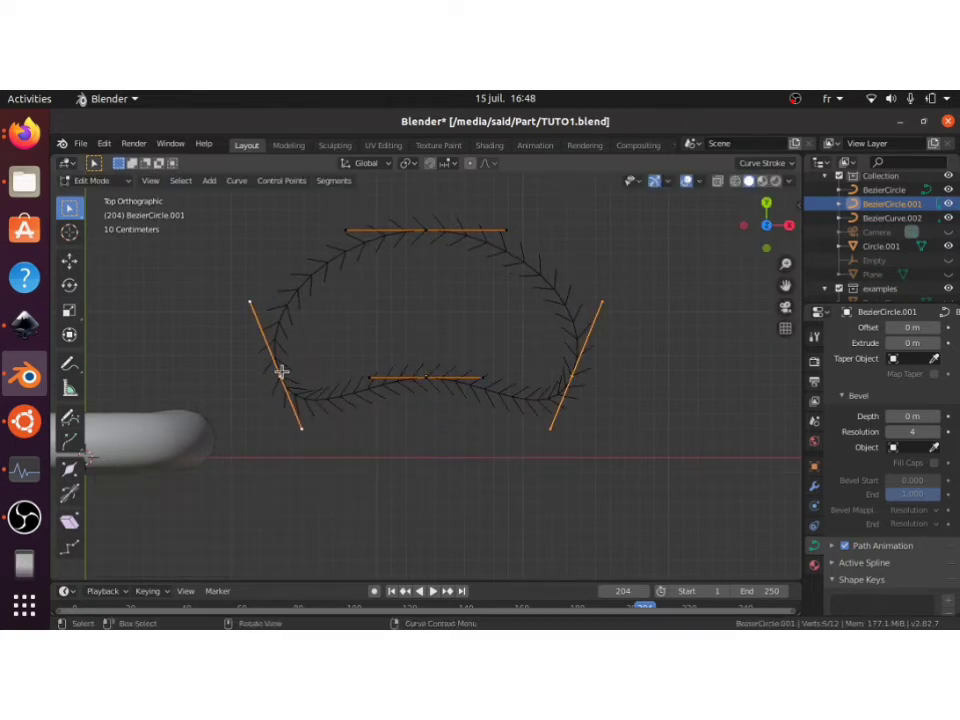
{"action": "key", "text": "v"}
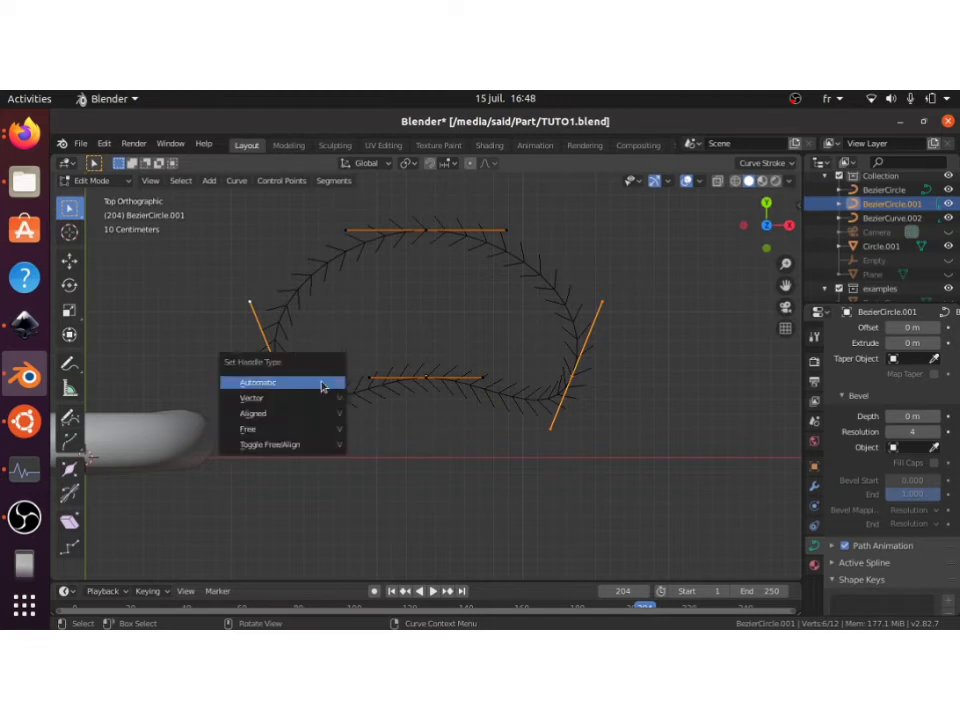
{"action": "left_click", "coordinate": [296, 399]}
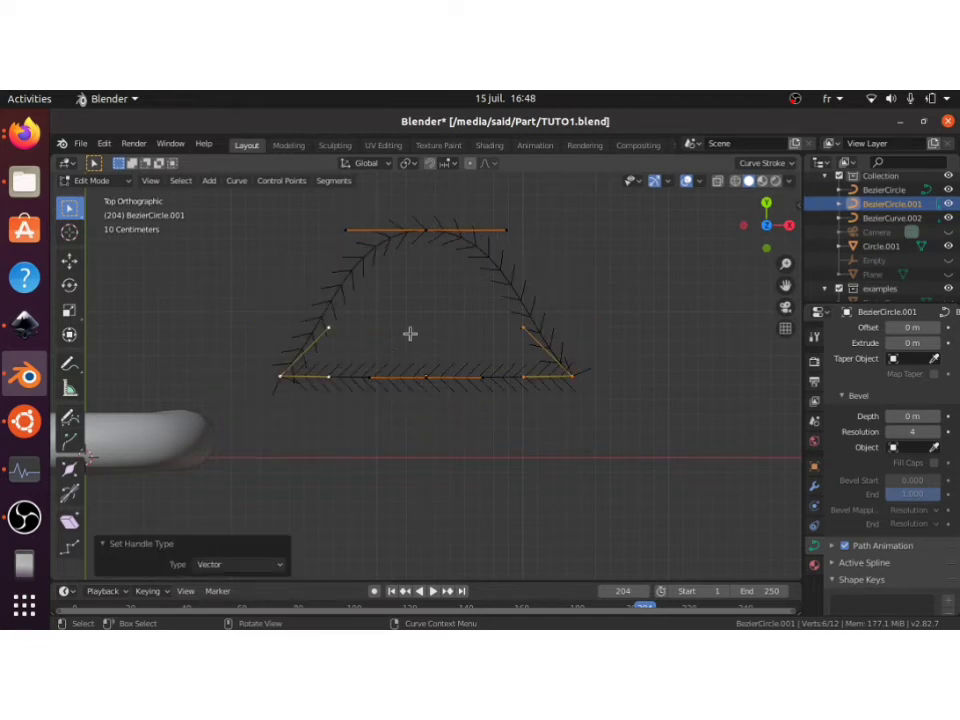
{"action": "key", "text": "Tab"}
{"action": "scroll", "coordinate": [461, 422], "scroll_direction": "down", "scroll_amount": 4}
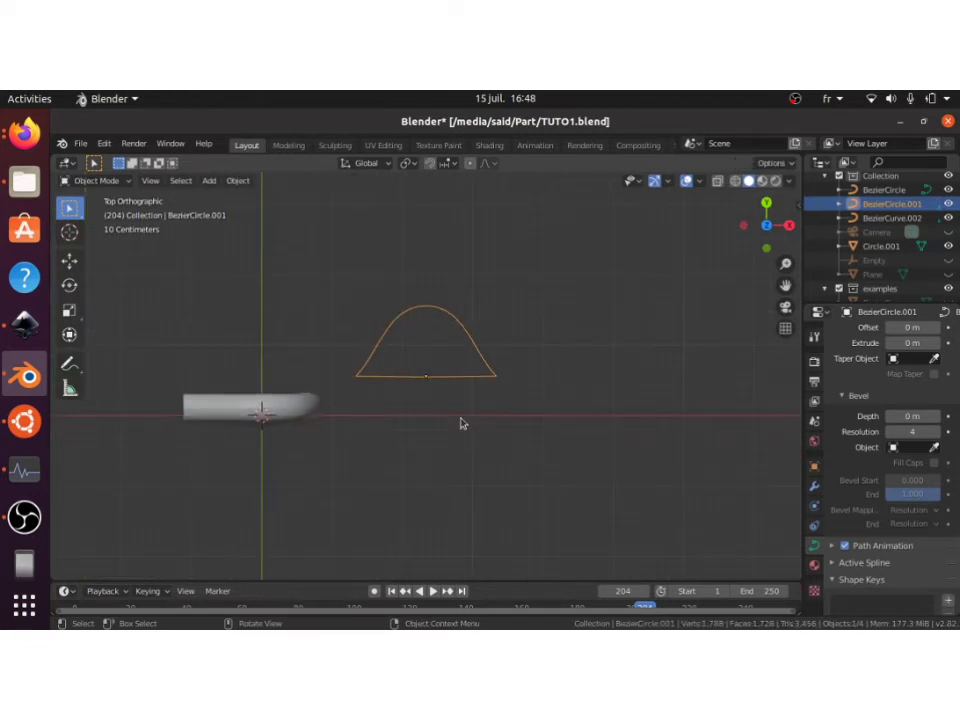
{"action": "key", "text": "KP_2"}
Step: Set the arch as the spiral's Bevel Object, then scale it to 0.305 and rotate it
{"action": "left_click", "coordinate": [319, 403]}
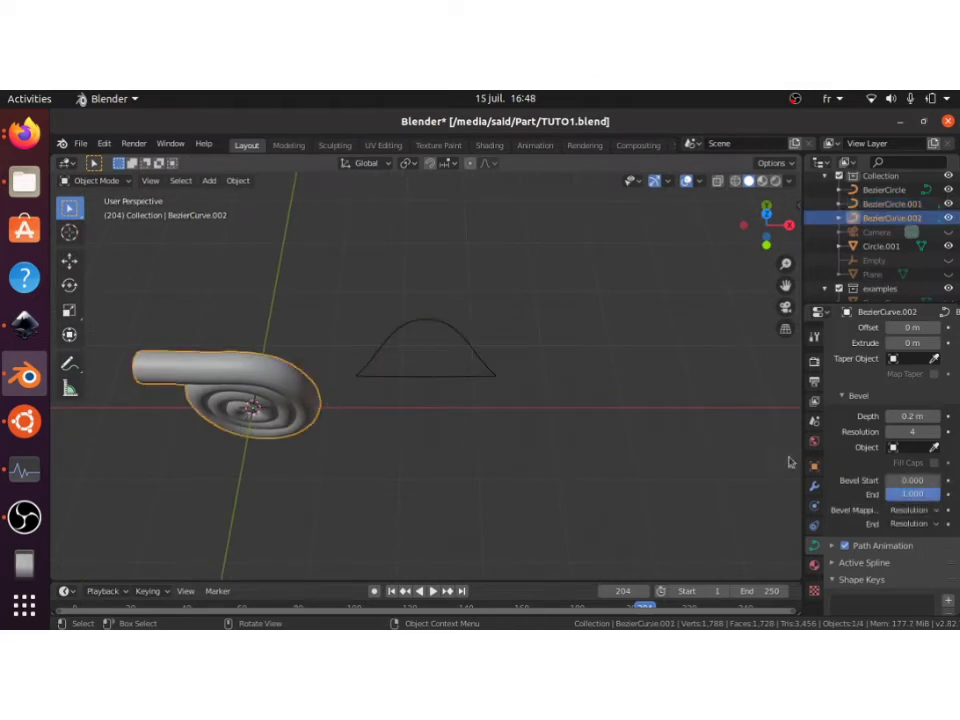
{"action": "left_click", "coordinate": [936, 446]}
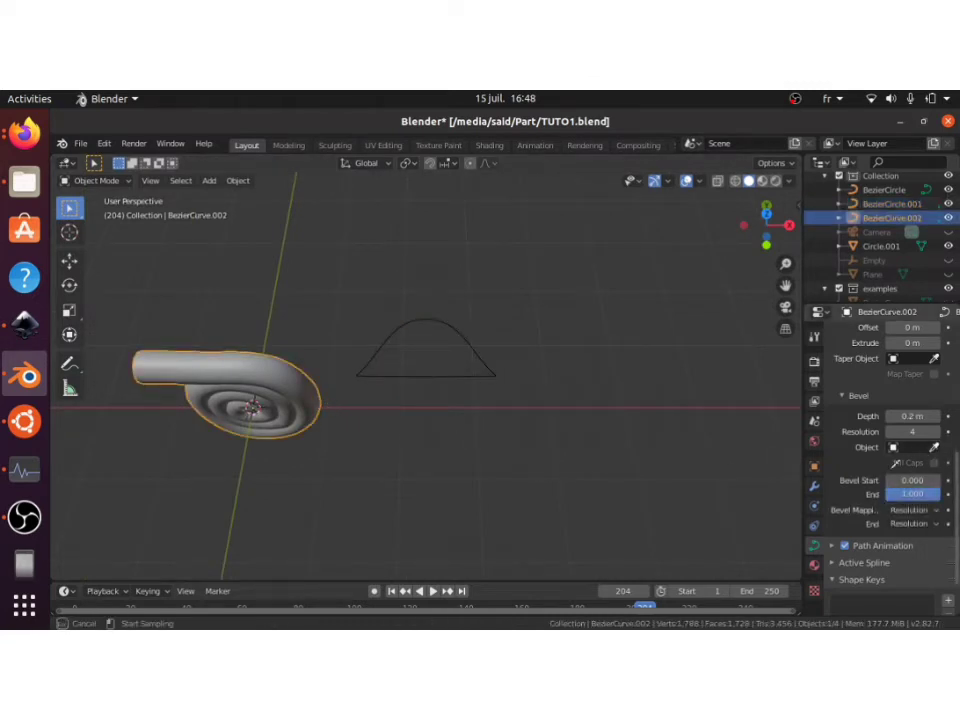
{"action": "left_click", "coordinate": [431, 374]}
{"action": "key", "text": "KP_2"}
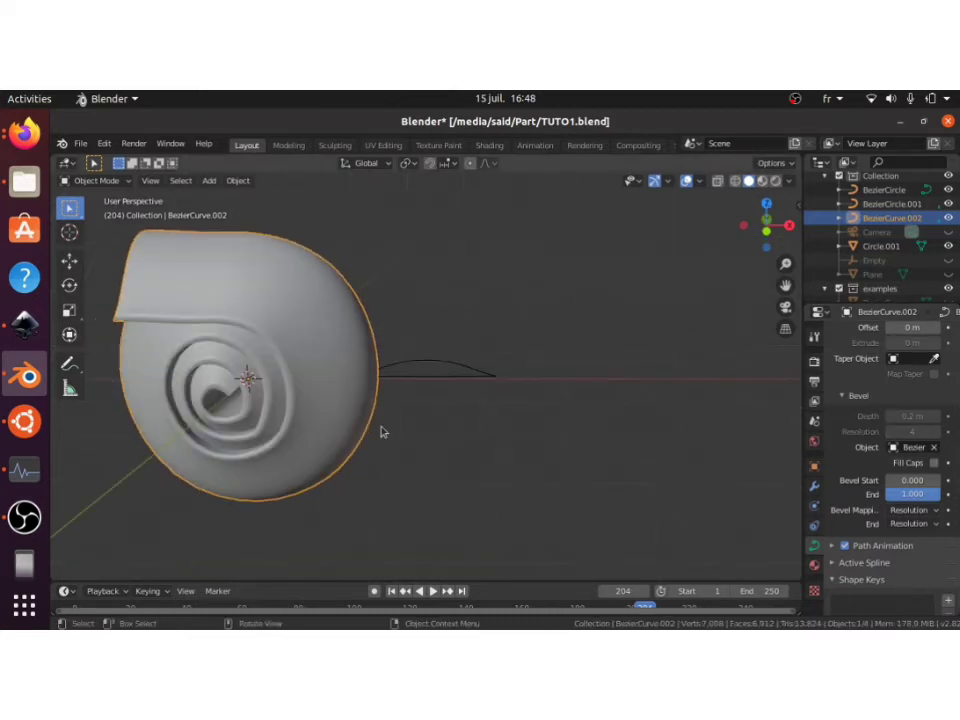
{"action": "left_click", "coordinate": [470, 376]}
{"action": "key", "text": "s"}
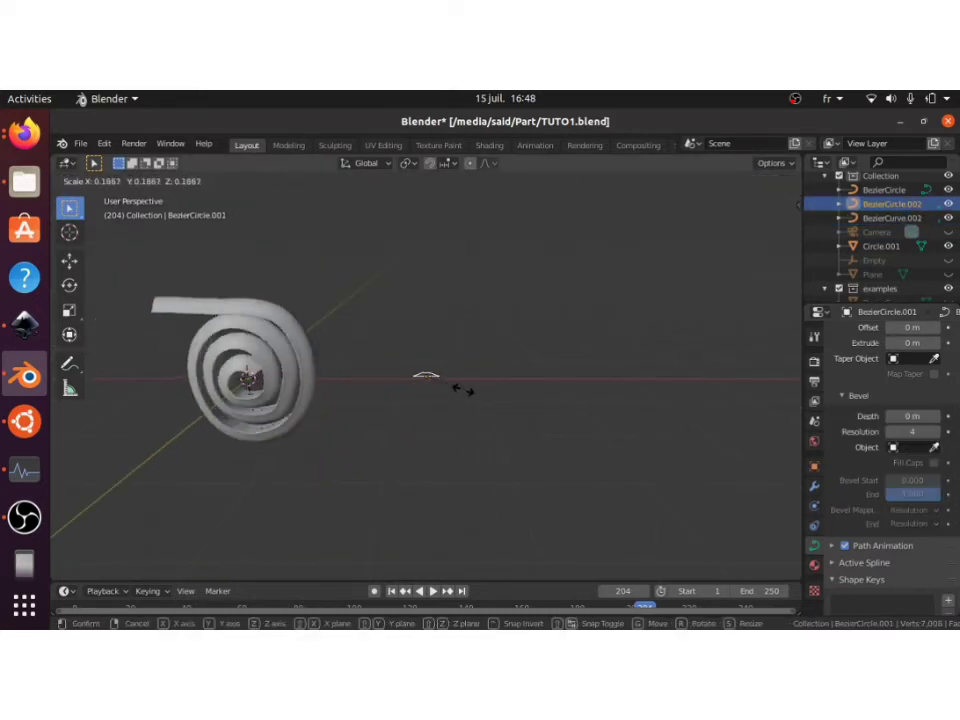
{"action": "left_click", "coordinate": [728, 472]}
{"action": "key", "text": "r"}
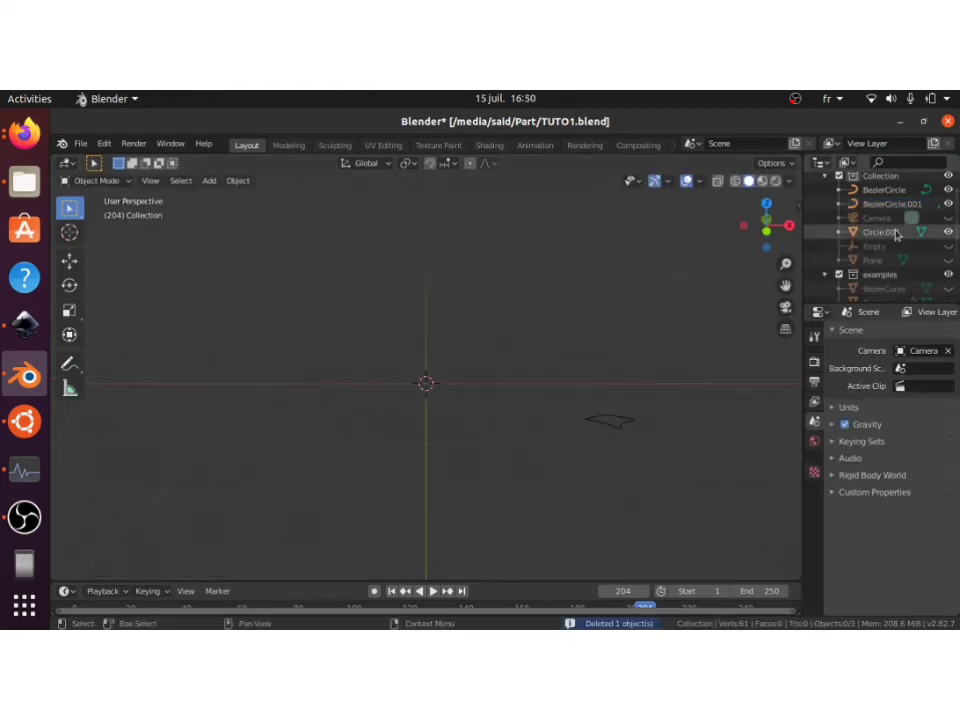
{"action": "scroll", "coordinate": [893, 235], "scroll_direction": "up", "scroll_amount": 2}
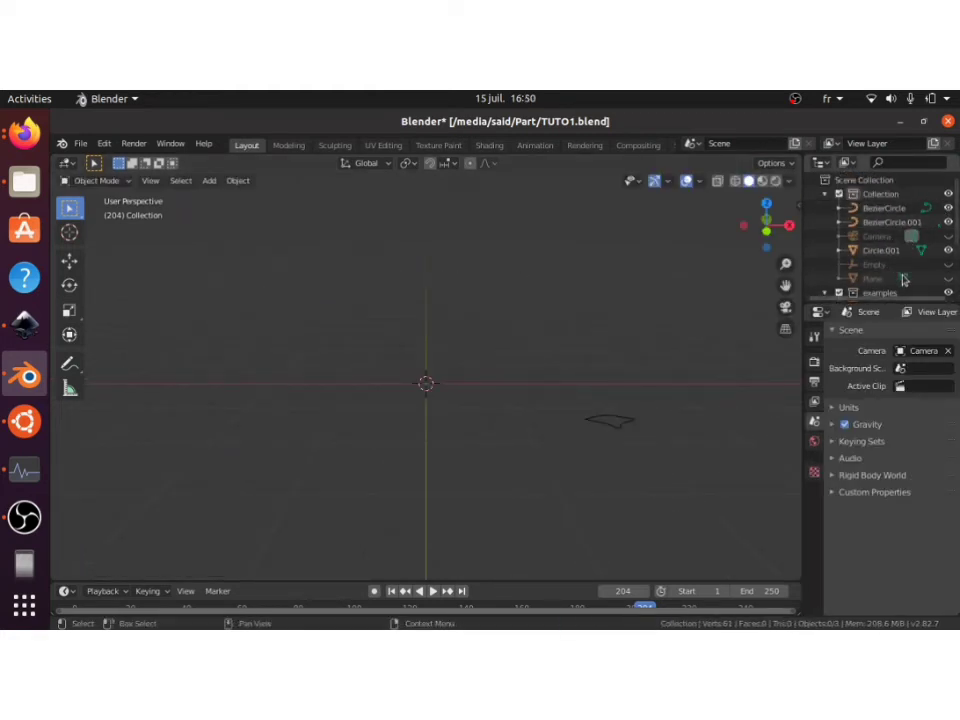
Step: Reveal the hidden objects and delete the leftover BezierCircle.001
{"action": "key", "text": "alt+h"}
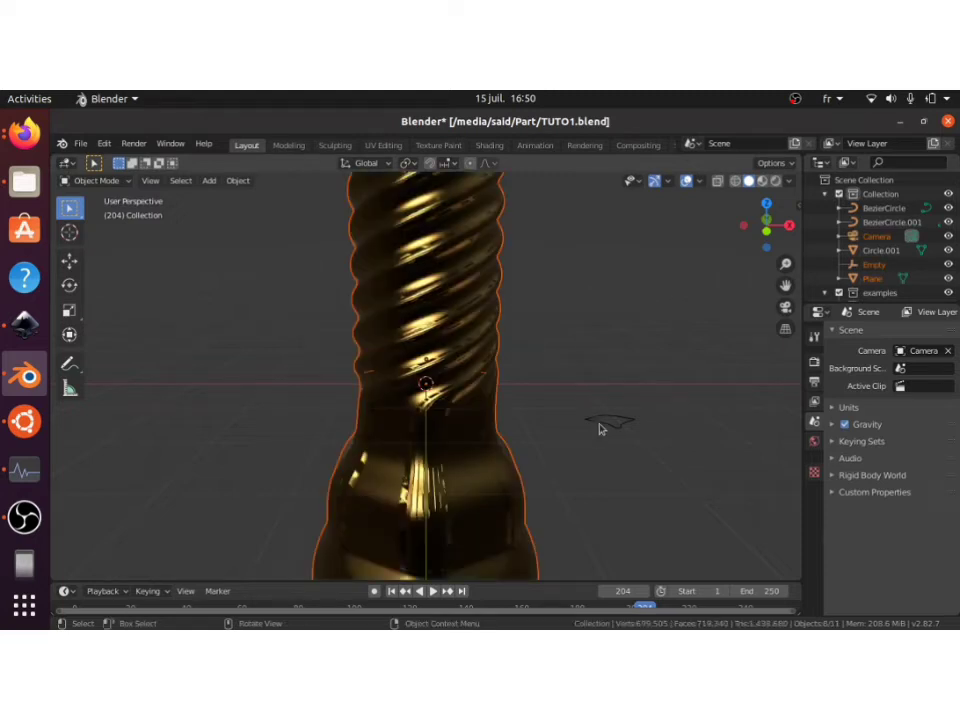
{"action": "left_click", "coordinate": [600, 428]}
{"action": "key", "text": "Delete"}
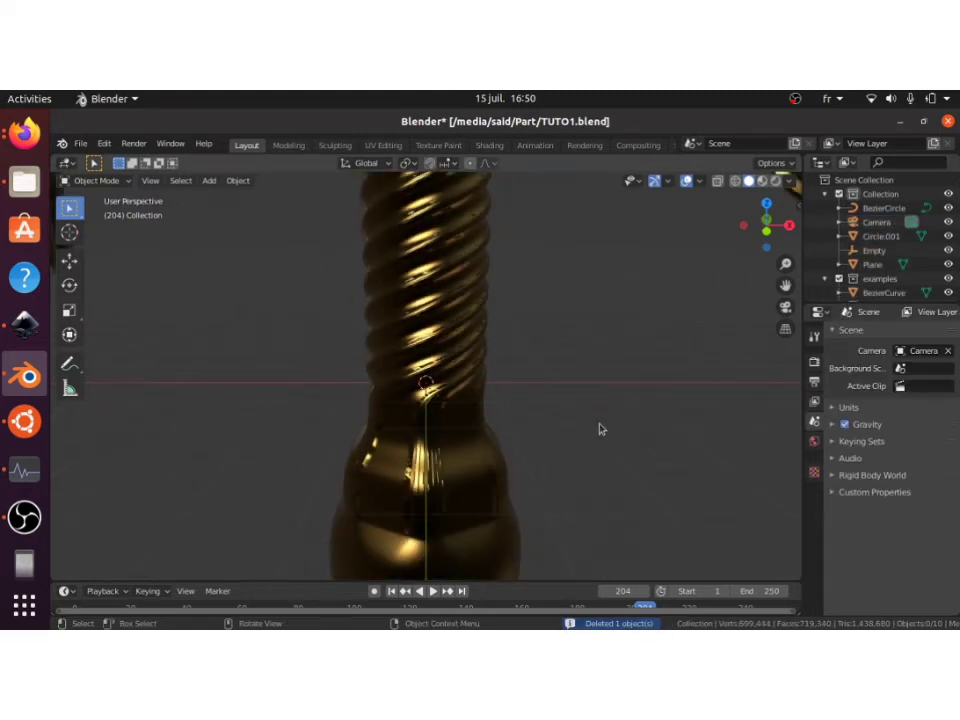
{"action": "key", "text": "Home"}
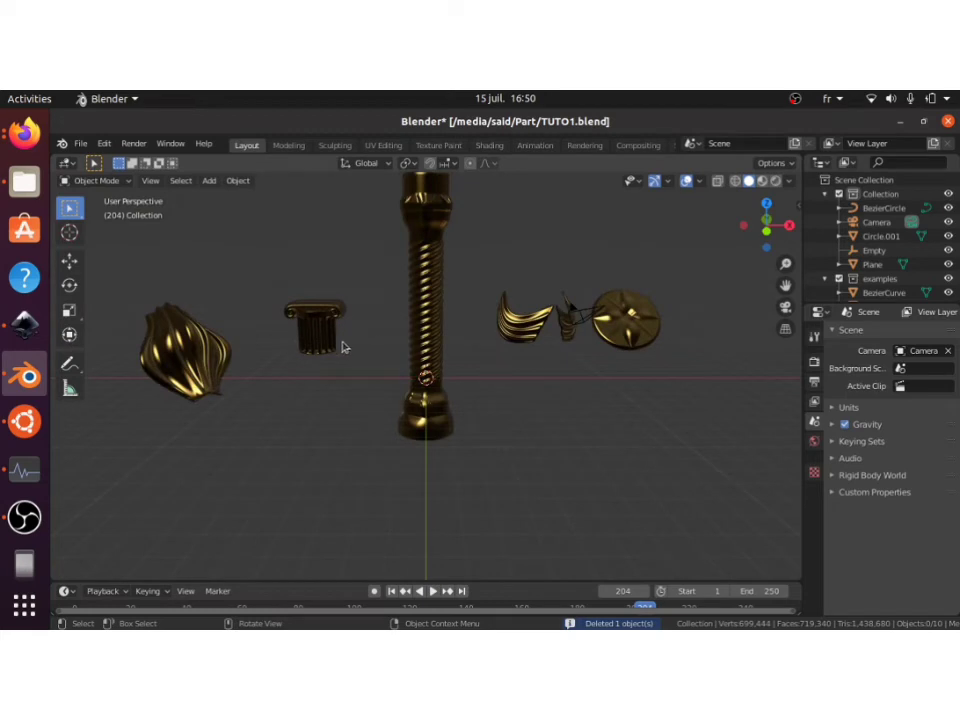
Step: Select the twisted column, then the small fluted column, and frame it
{"action": "left_click", "coordinate": [405, 355]}
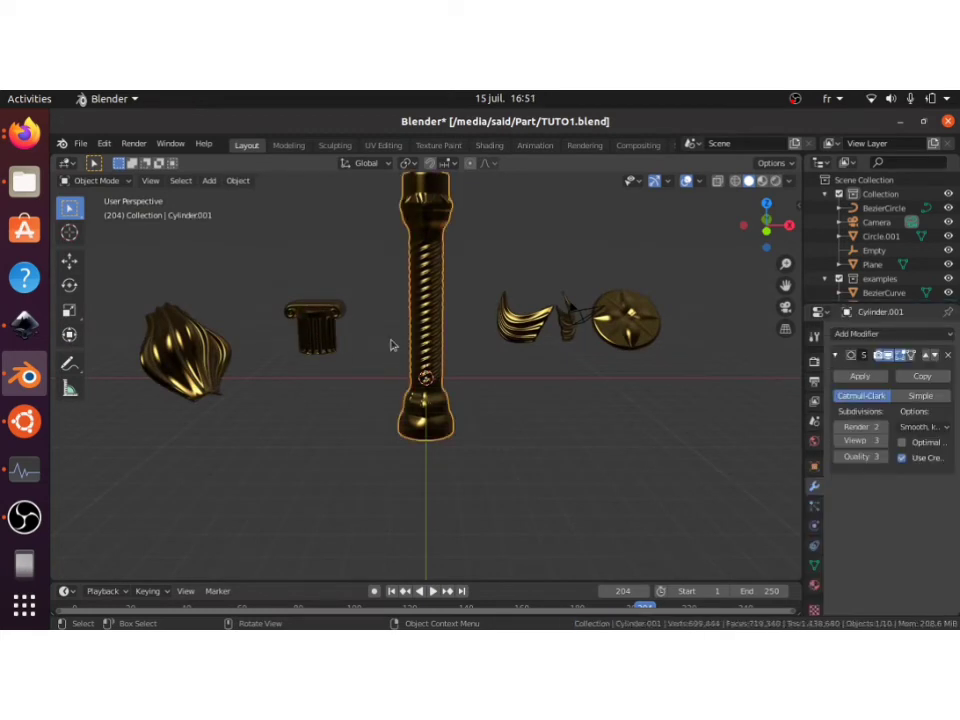
{"action": "left_click", "coordinate": [317, 325]}
{"action": "key", "text": "KP_Decimal"}
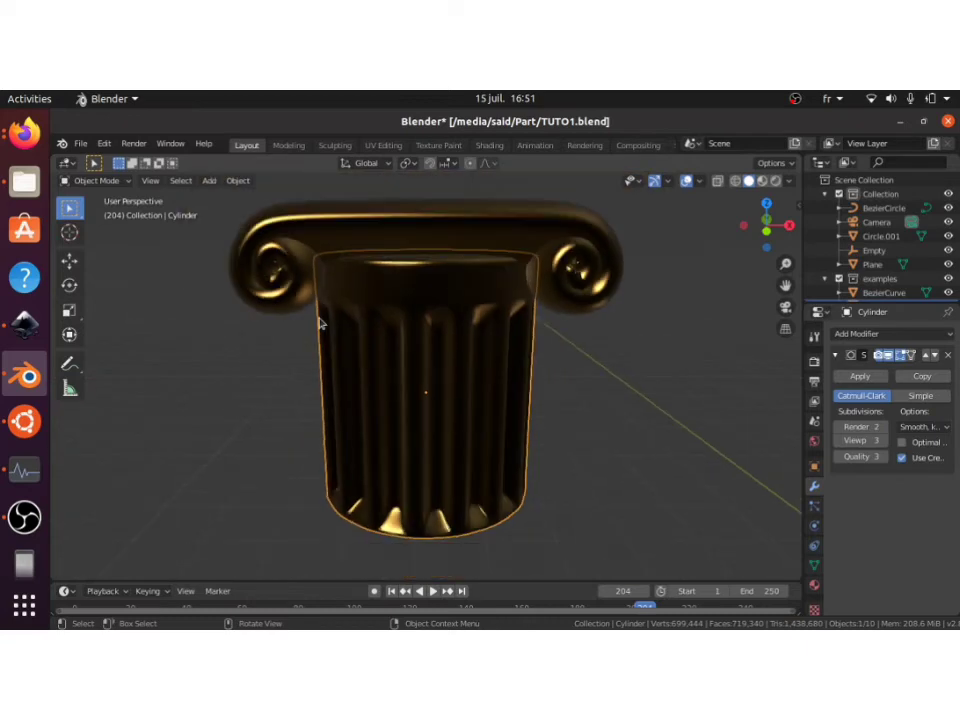
{"action": "scroll", "coordinate": [319, 323], "scroll_direction": "down", "scroll_amount": 5}
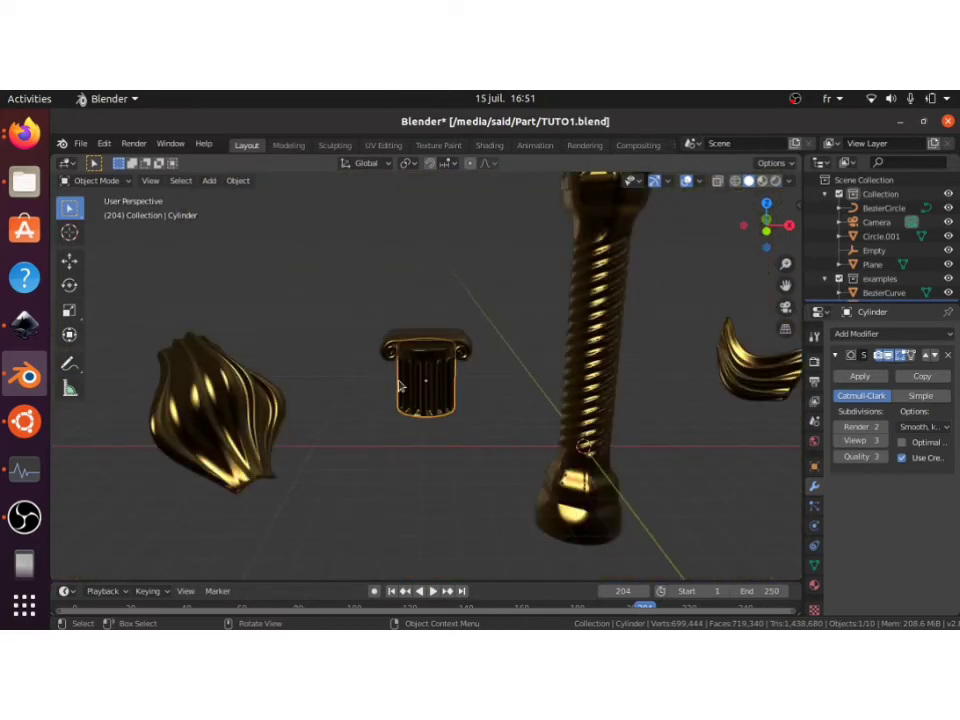
Step: Hide all existing objects and add a new cylinder at the origin
{"action": "key", "text": "a"}
{"action": "key", "text": "h"}
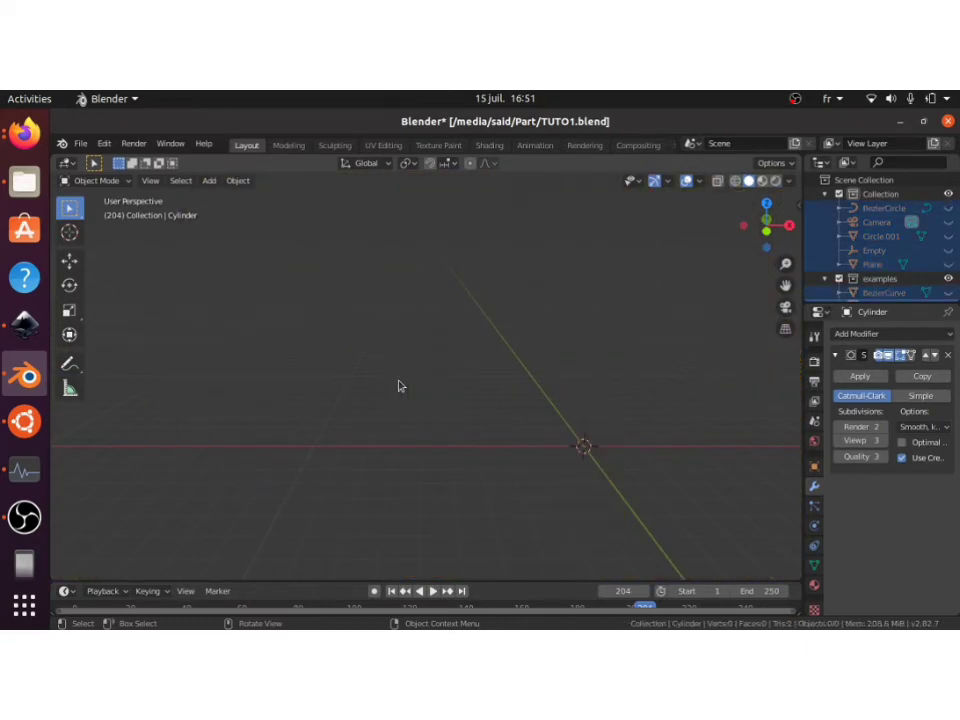
{"action": "key", "text": "shift+c"}
{"action": "key", "text": "shift+a"}
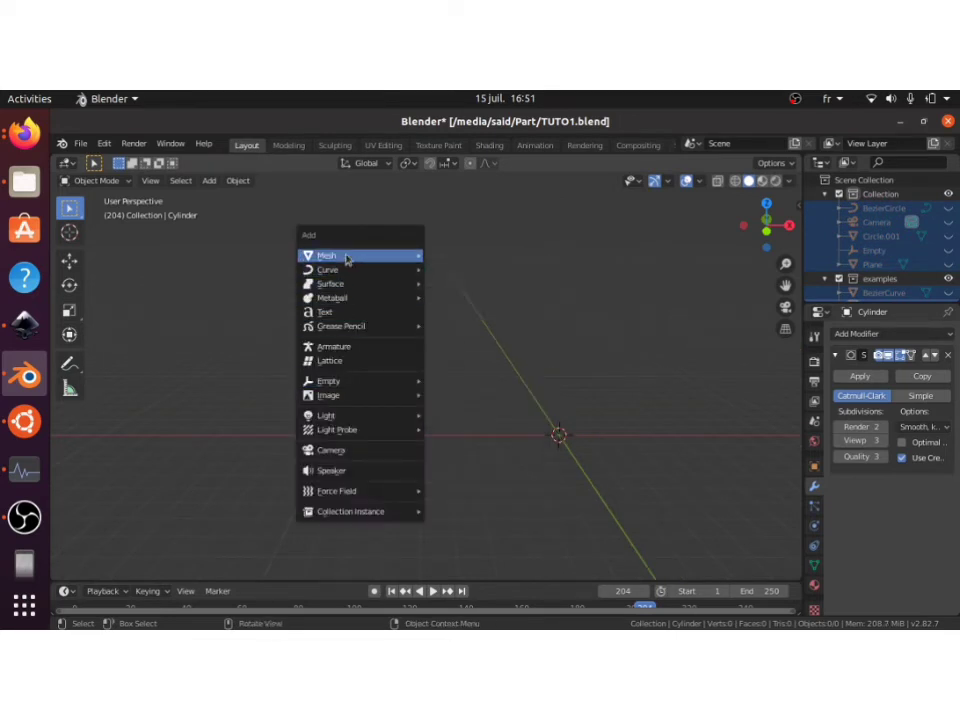
{"action": "mouse_move", "coordinate": [347, 257]}
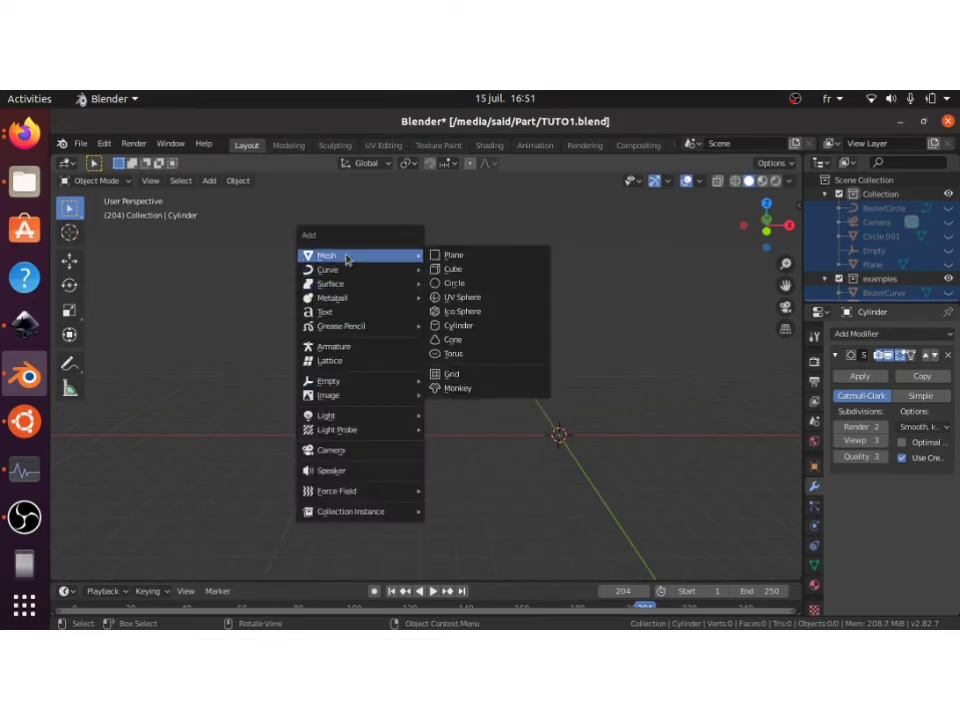
{"action": "left_click", "coordinate": [458, 325]}
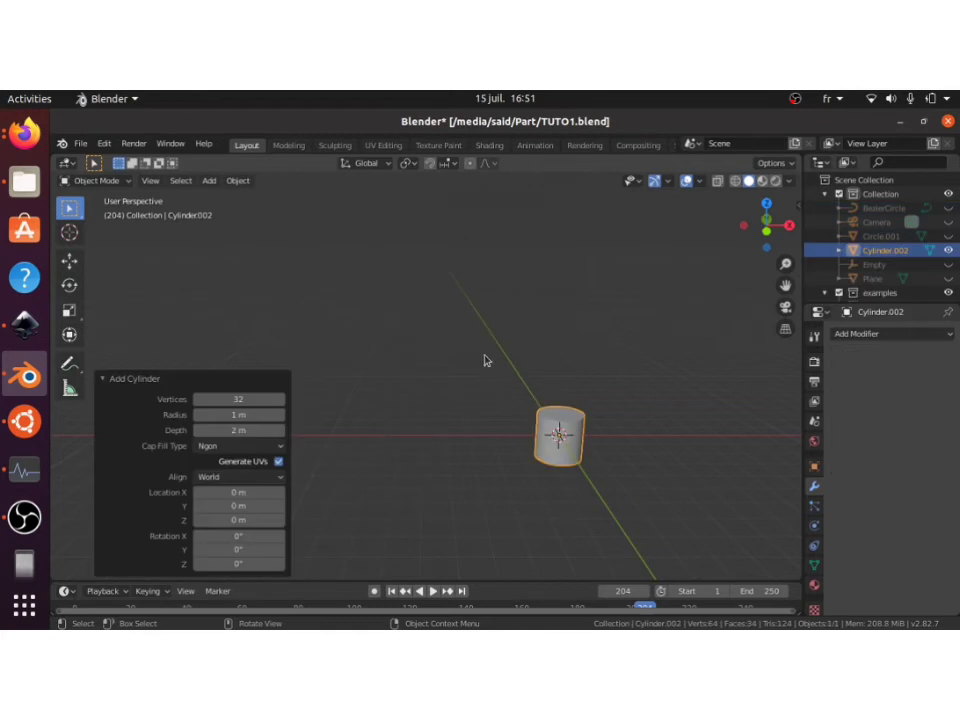
{"action": "key", "text": "KP_Decimal"}
Step: Scale the cylinder along Z by 3.055 in Edit Mode
{"action": "key", "text": "Tab"}
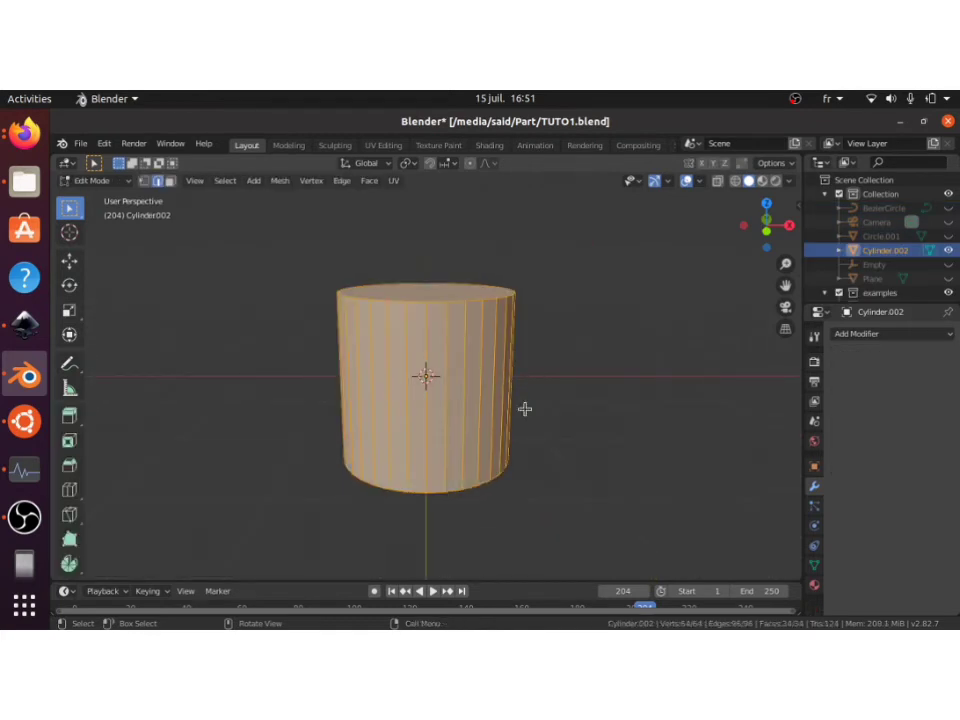
{"action": "key", "text": "s"}
{"action": "key", "text": "z"}
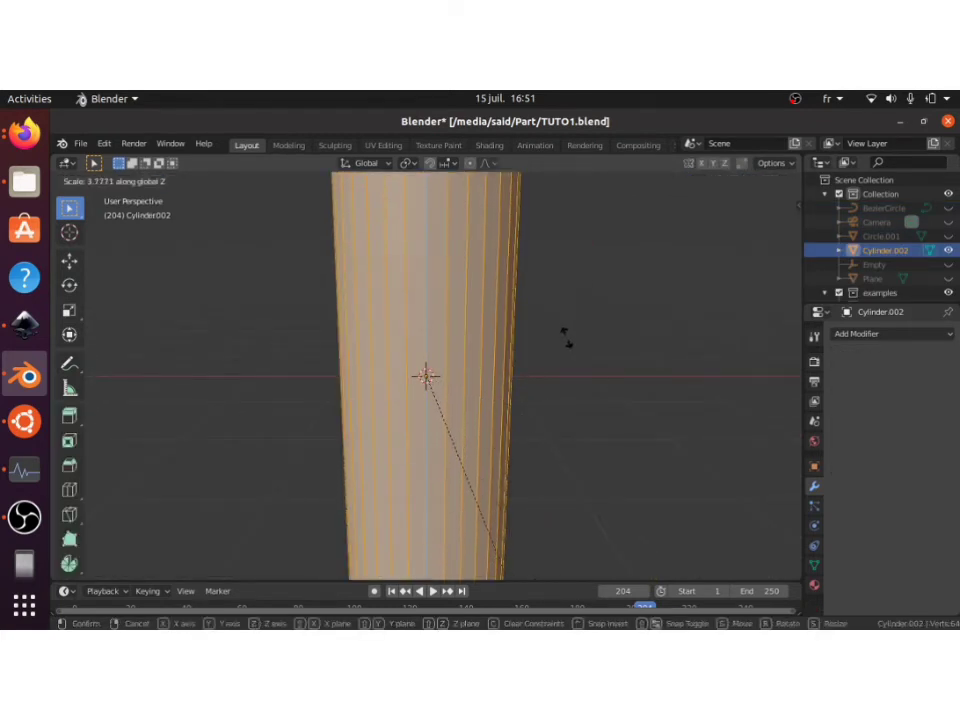
{"action": "left_click", "coordinate": [514, 283]}
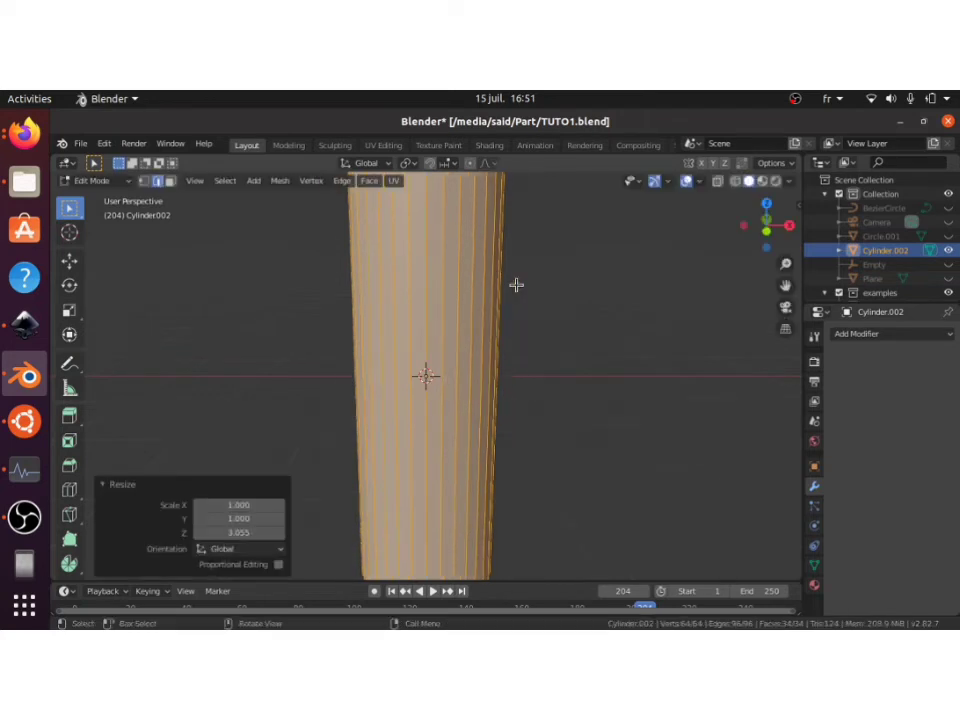
Step: Switch to face select and select the ring of side faces
{"action": "scroll", "coordinate": [514, 283], "scroll_direction": "down", "scroll_amount": 2}
{"action": "left_click", "coordinate": [450, 333]}
{"action": "key", "text": "3"}
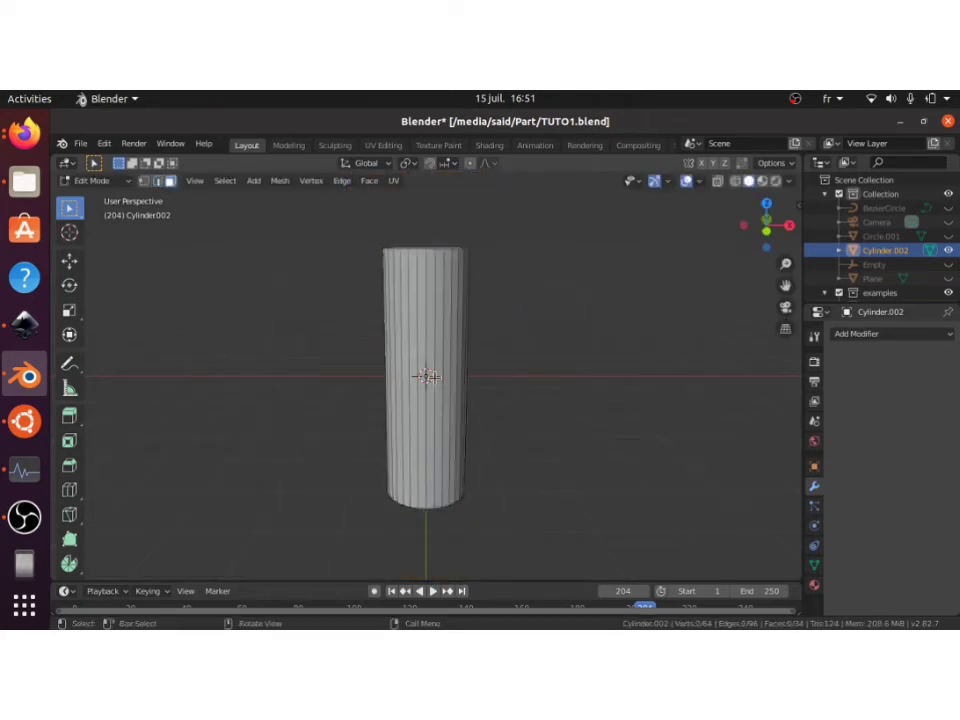
{"action": "left_click", "coordinate": [427, 376]}
{"action": "left_click", "coordinate": [427, 376], "text": "alt"}
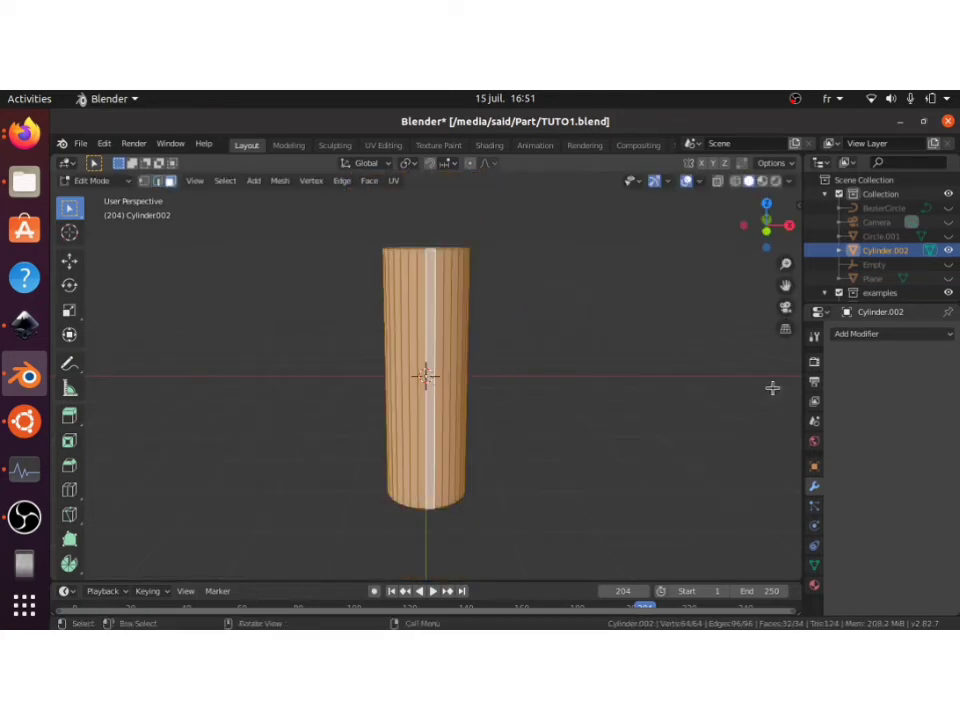
Step: Add a Subdivision Surface modifier with viewport level 3
{"action": "left_click", "coordinate": [882, 334]}
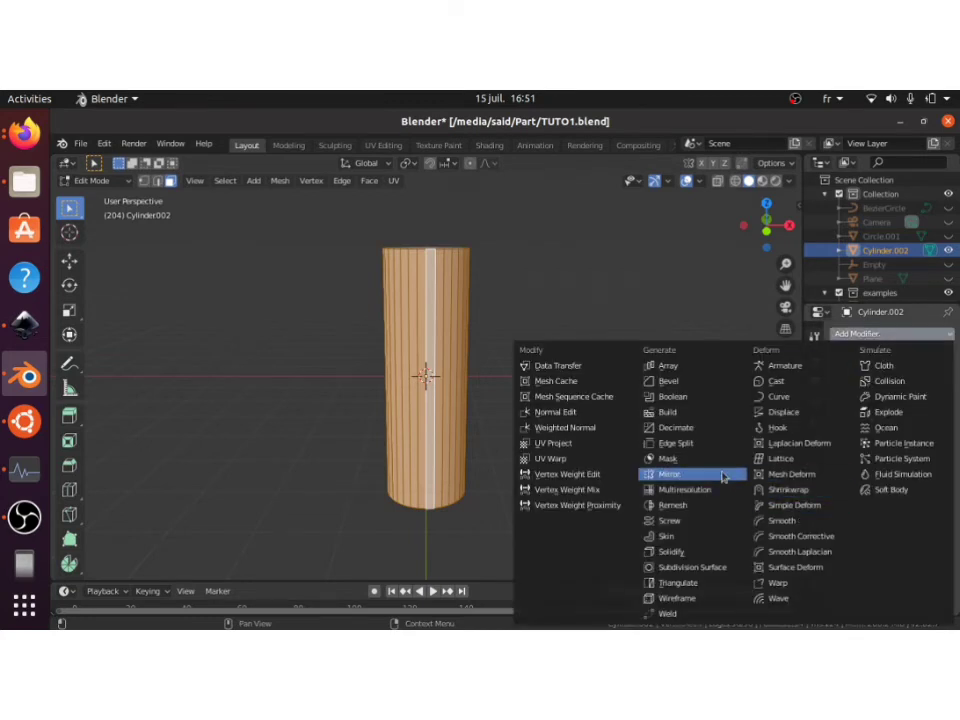
{"action": "left_click", "coordinate": [722, 567]}
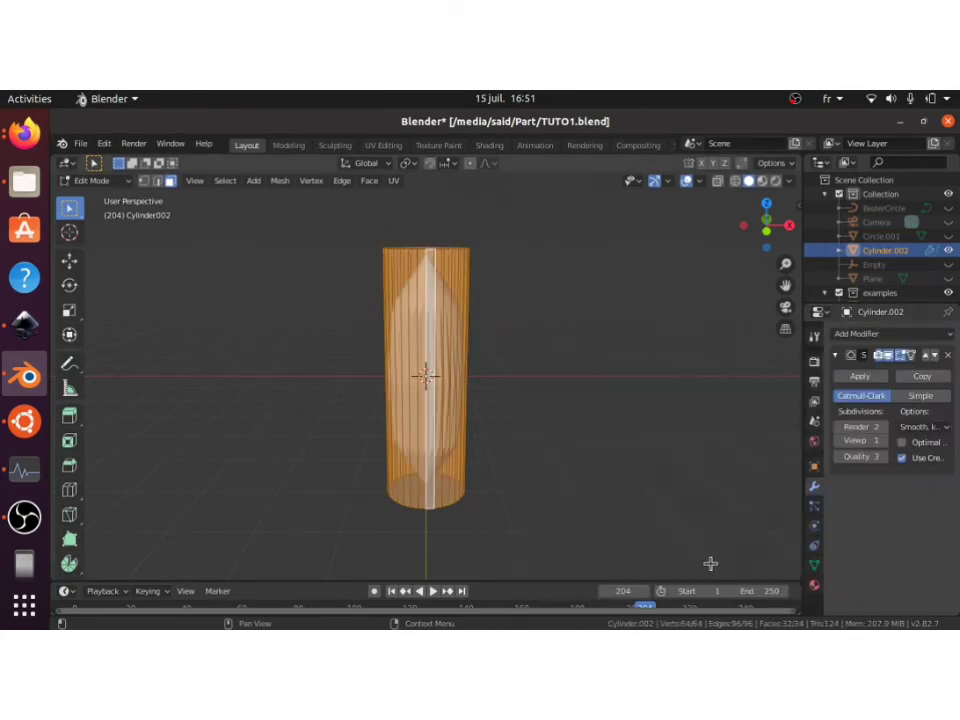
{"action": "left_click", "coordinate": [881, 442]}
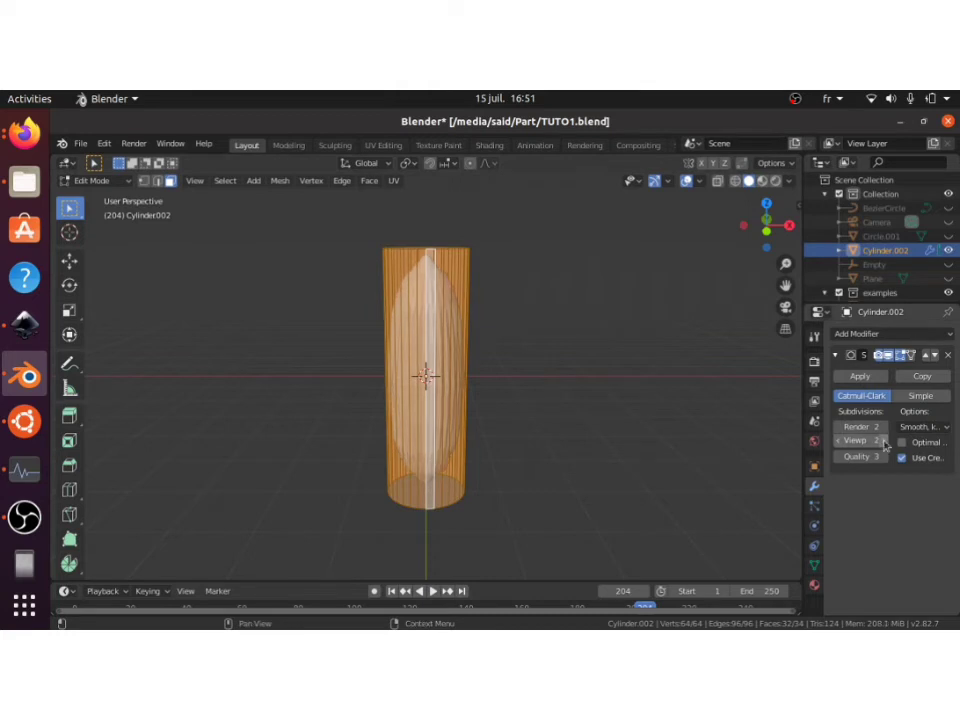
{"action": "left_click", "coordinate": [882, 442]}
Step: Add two loop cuts, sliding one to the top edge and one to the bottom
{"action": "key", "text": "ctrl+r"}
{"action": "left_click", "coordinate": [425, 375]}
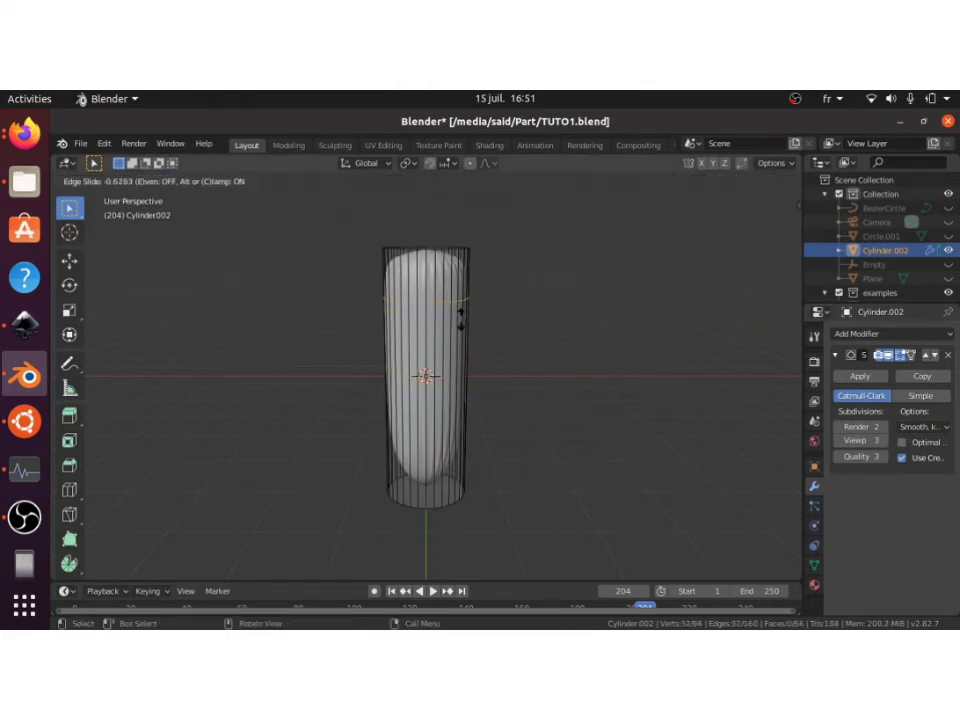
{"action": "left_click", "coordinate": [477, 365]}
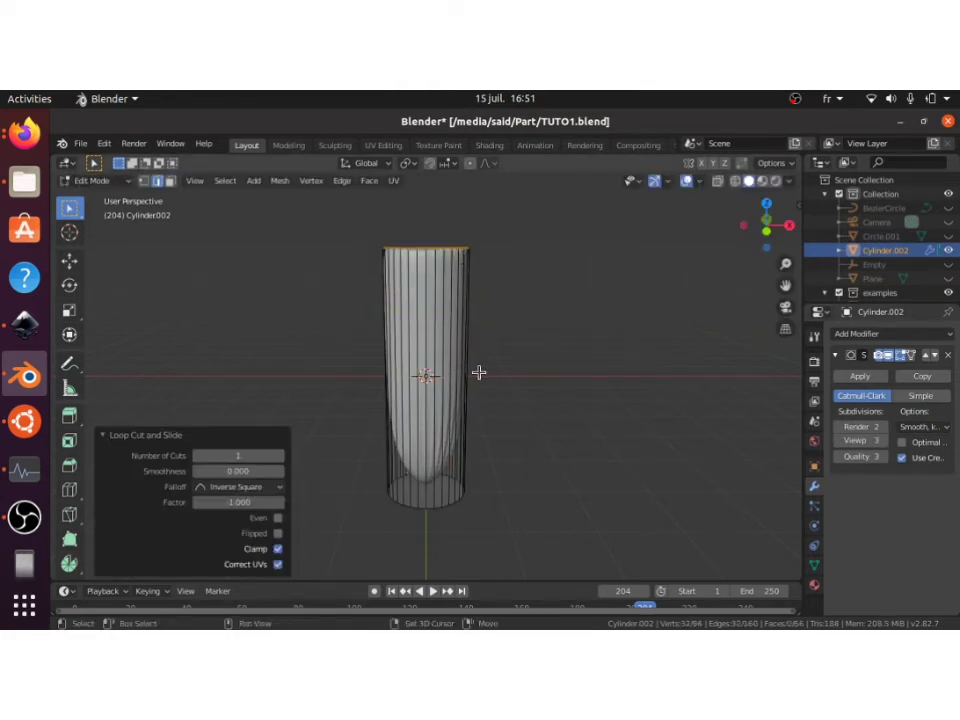
{"action": "key", "text": "ctrl+r"}
{"action": "left_click", "coordinate": [478, 375]}
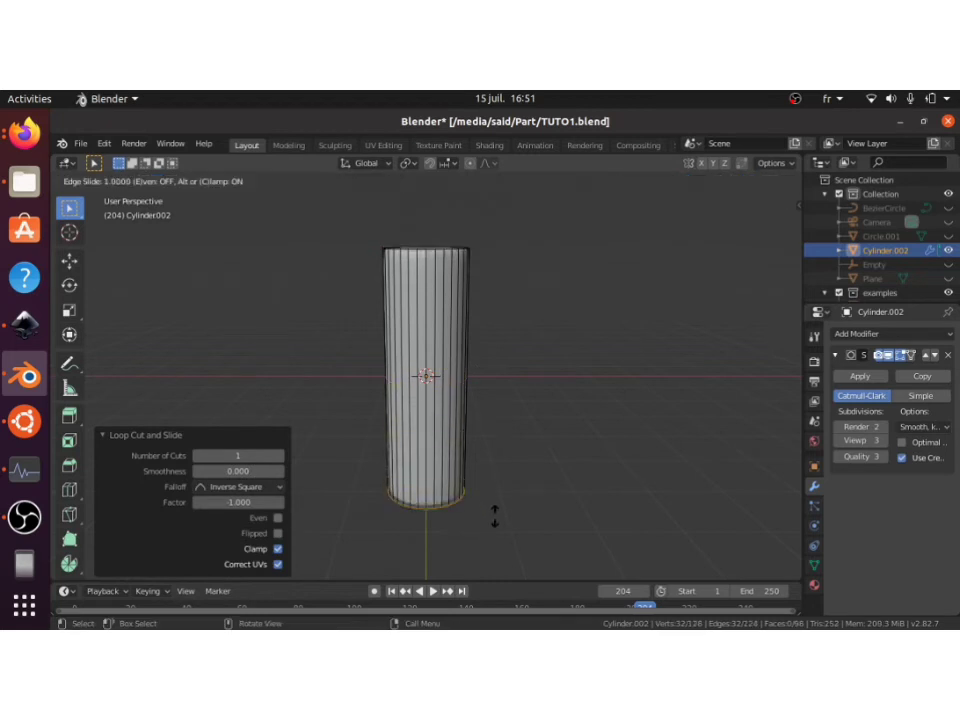
{"action": "left_click", "coordinate": [492, 518]}
Step: Select the cylinder's top and bottom cap faces and inset them
{"action": "key", "text": "KP_8"}
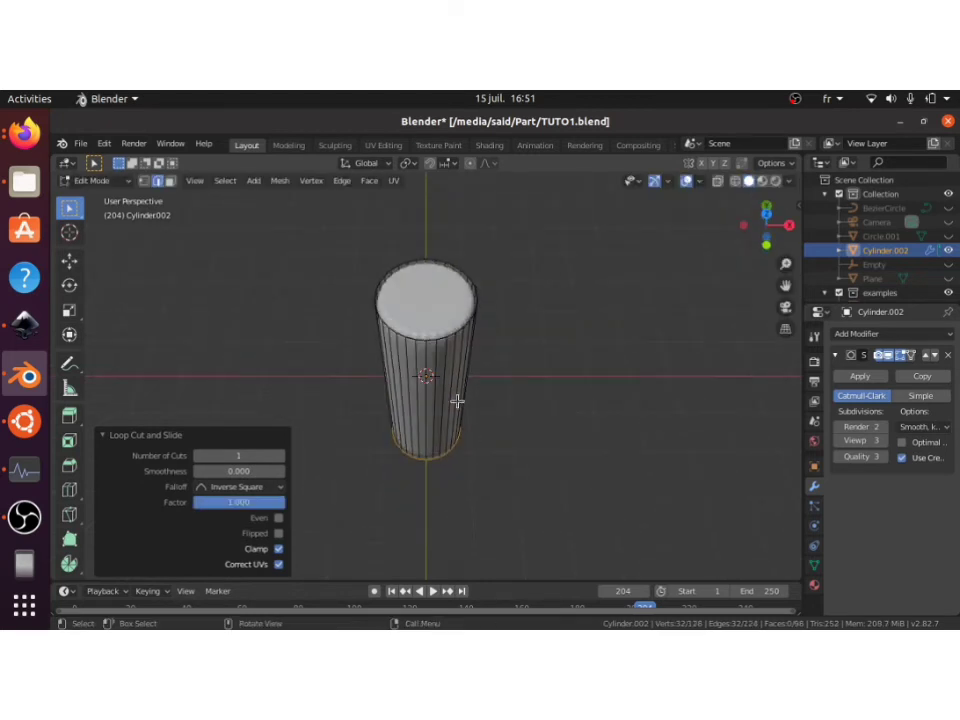
{"action": "left_click", "coordinate": [430, 323]}
{"action": "key", "text": "3"}
{"action": "left_click", "coordinate": [430, 323]}
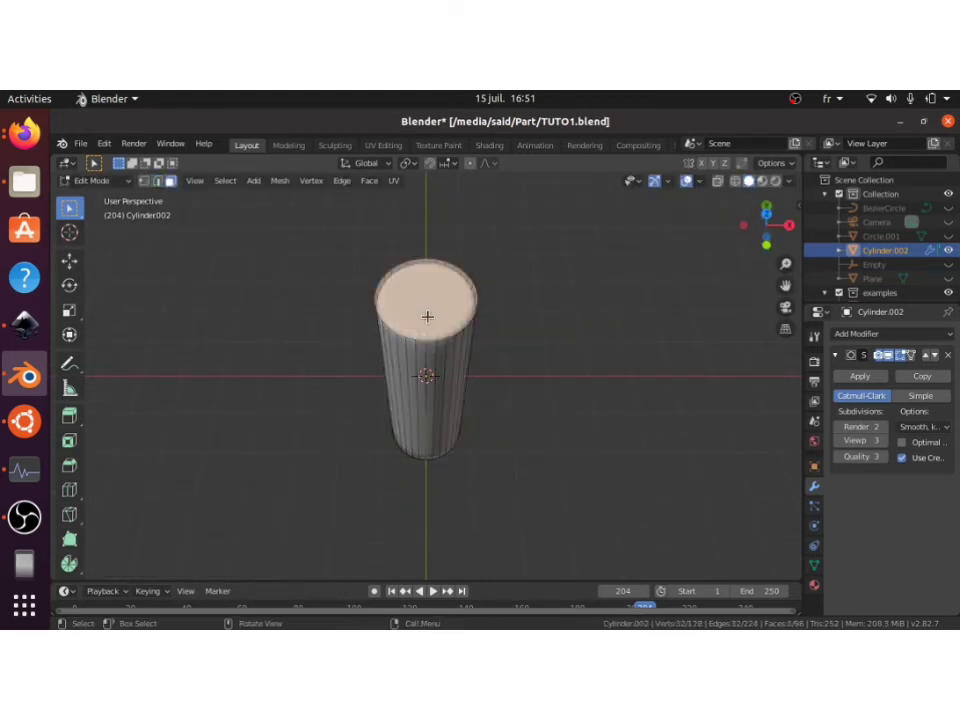
{"action": "key", "text": "KP_2"}
{"action": "key", "text": "KP_2"}
{"action": "key", "text": "KP_2"}
{"action": "key", "text": "KP_2"}
{"action": "key", "text": "KP_2"}
{"action": "middle_click_drag", "start_coordinate": [427, 316], "coordinate": [436, 400]}
{"action": "left_click", "coordinate": [441, 453], "text": "shift"}
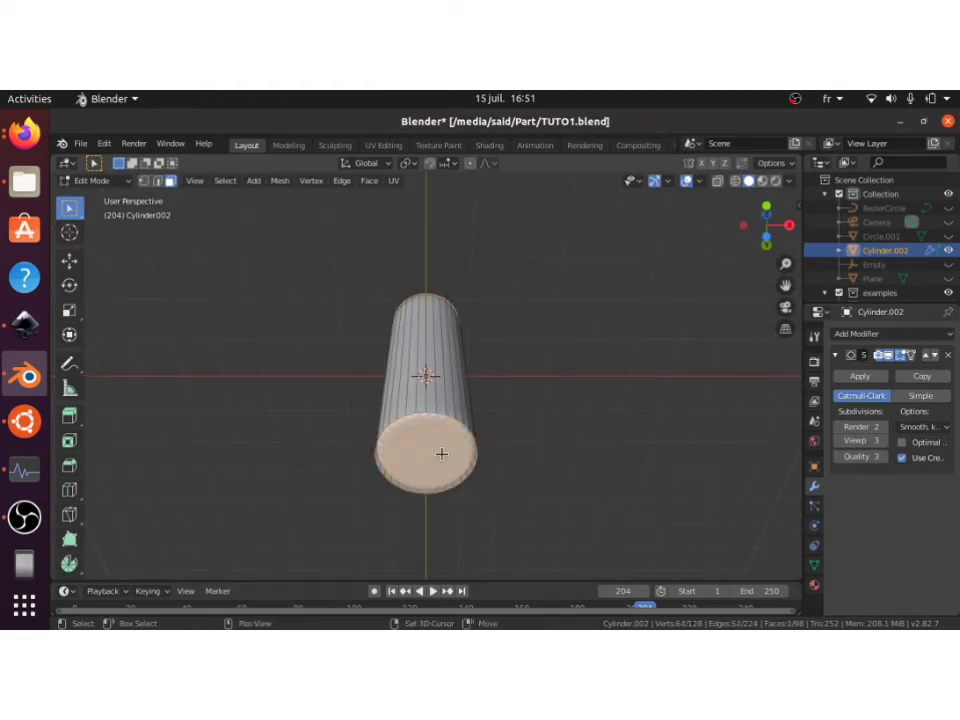
{"action": "key", "text": "i"}
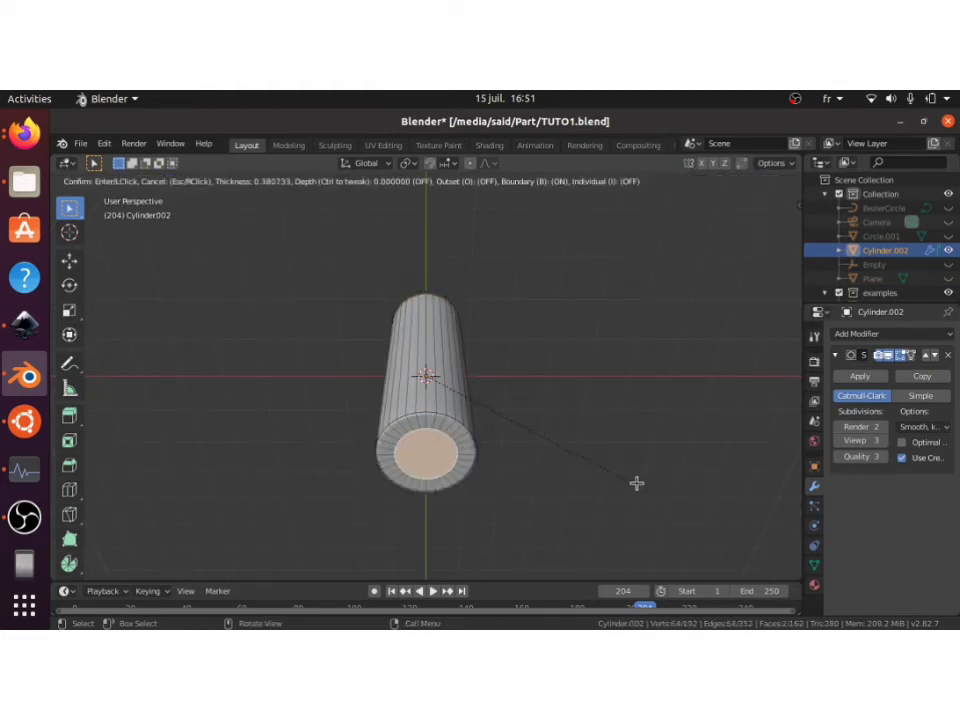
{"action": "left_click", "coordinate": [493, 405]}
Step: Leave and re-enter Edit Mode, then select a vertical face loop on the front
{"action": "key", "text": "Tab"}
{"action": "key", "text": "KP_8"}
{"action": "key", "text": "KP_8"}
{"action": "key", "text": "KP_8"}
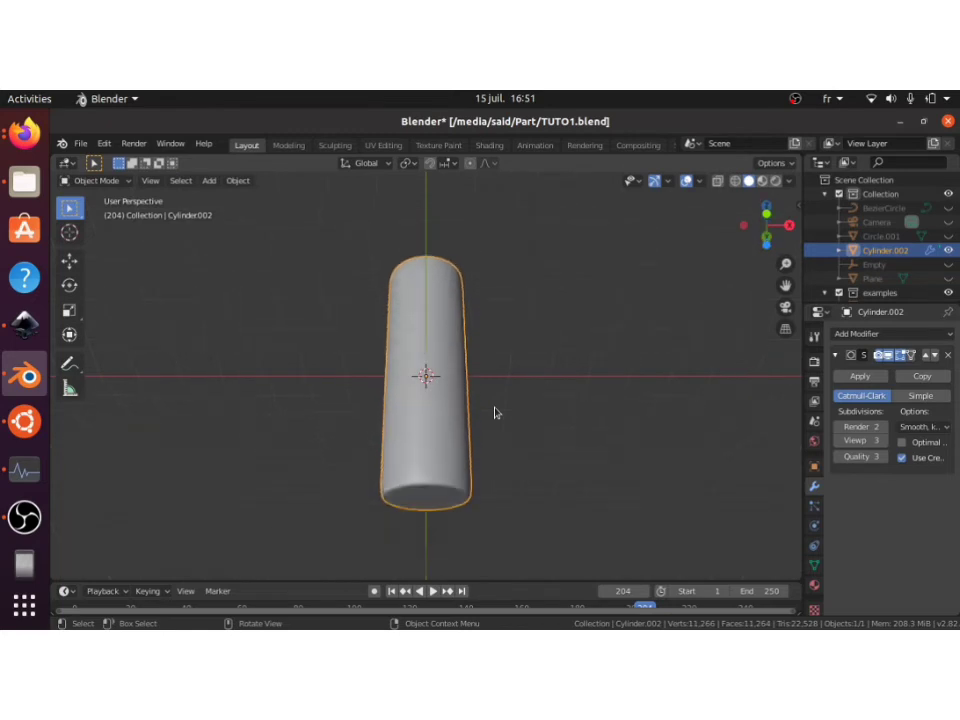
{"action": "key", "text": "Tab"}
{"action": "left_click", "coordinate": [425, 398], "text": "alt"}
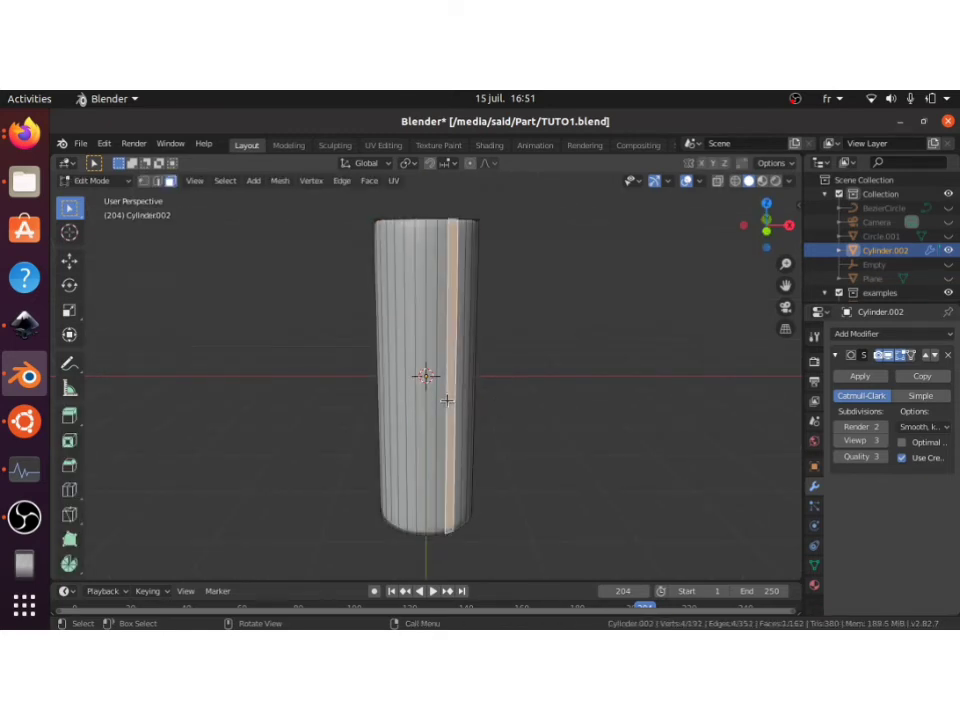
Step: Select alternating side faces of the cylinder using a checker deselect pattern
{"action": "key", "text": "a"}
{"action": "left_click", "coordinate": [447, 400], "text": "alt+shift"}
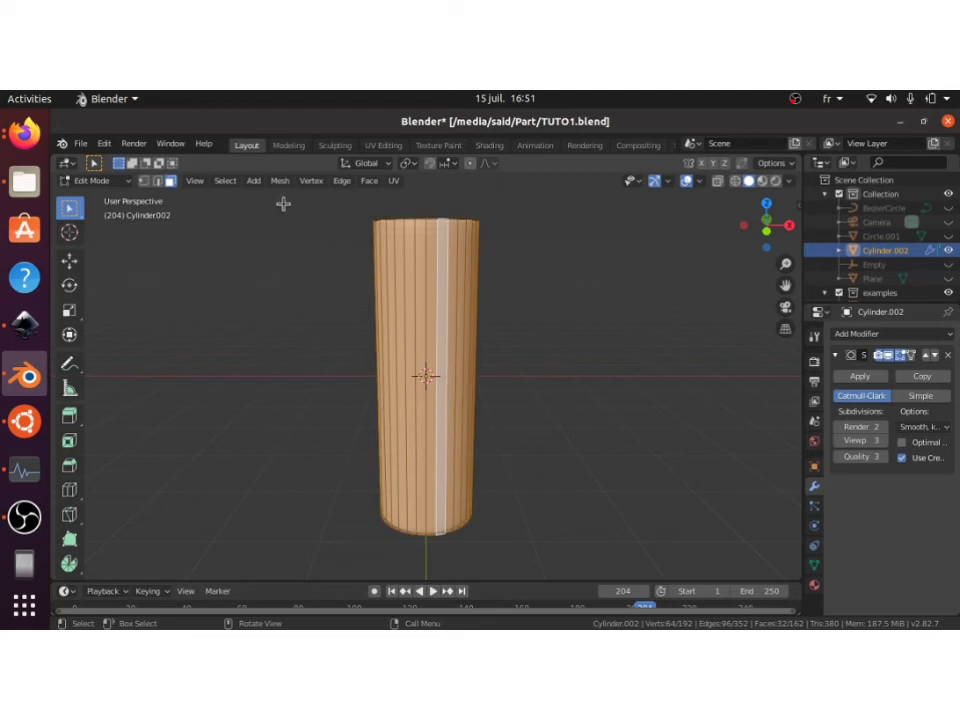
{"action": "key", "text": "shift+g"}
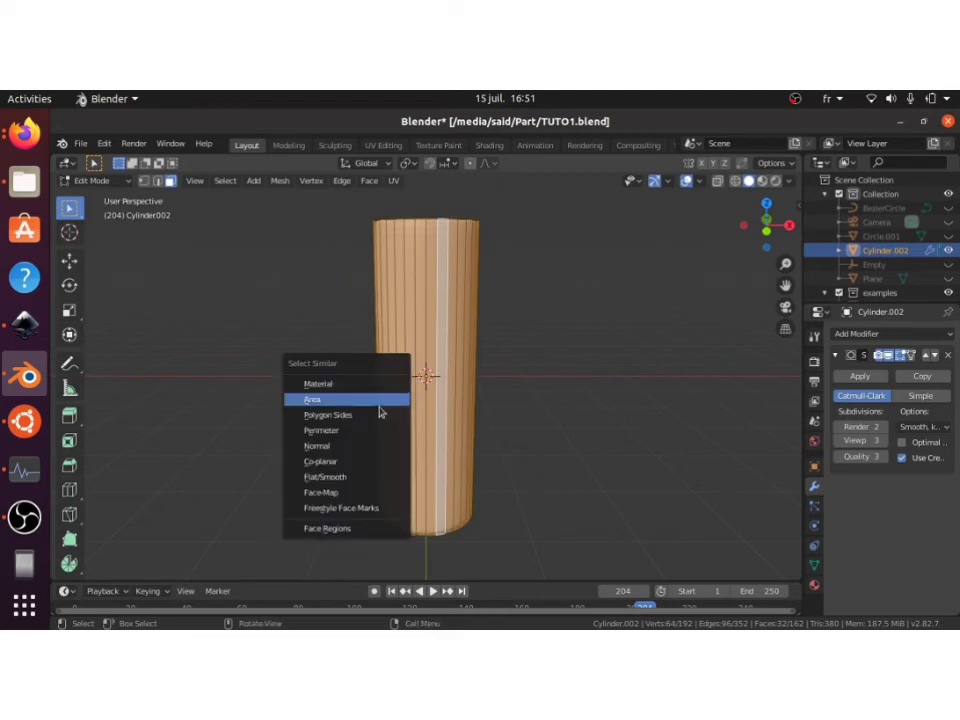
{"action": "key", "text": "Escape"}
{"action": "left_click", "coordinate": [224, 181]}
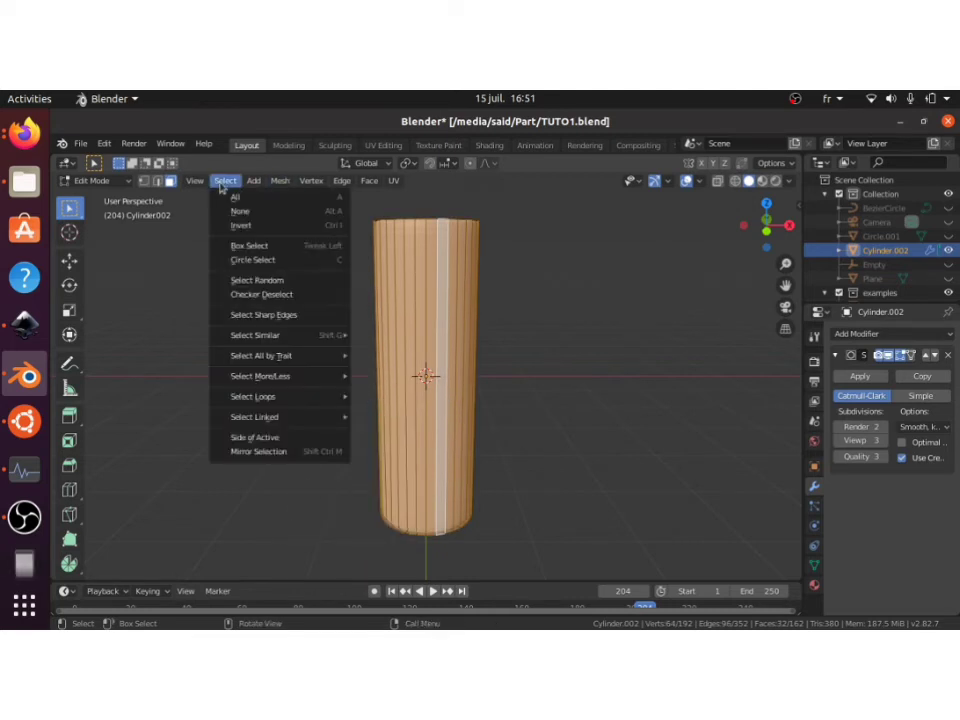
{"action": "left_click", "coordinate": [280, 296]}
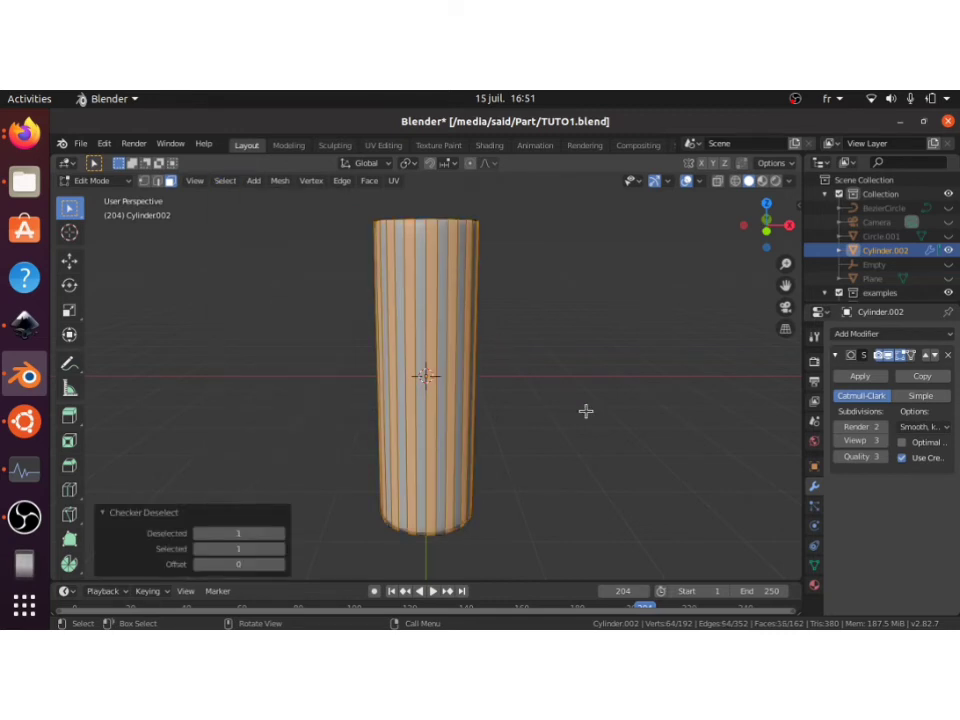
Step: Extrude the selected faces in place and scale them inward to 0.798
{"action": "key", "text": "e"}
{"action": "key", "text": "Escape"}
{"action": "key", "text": "s"}
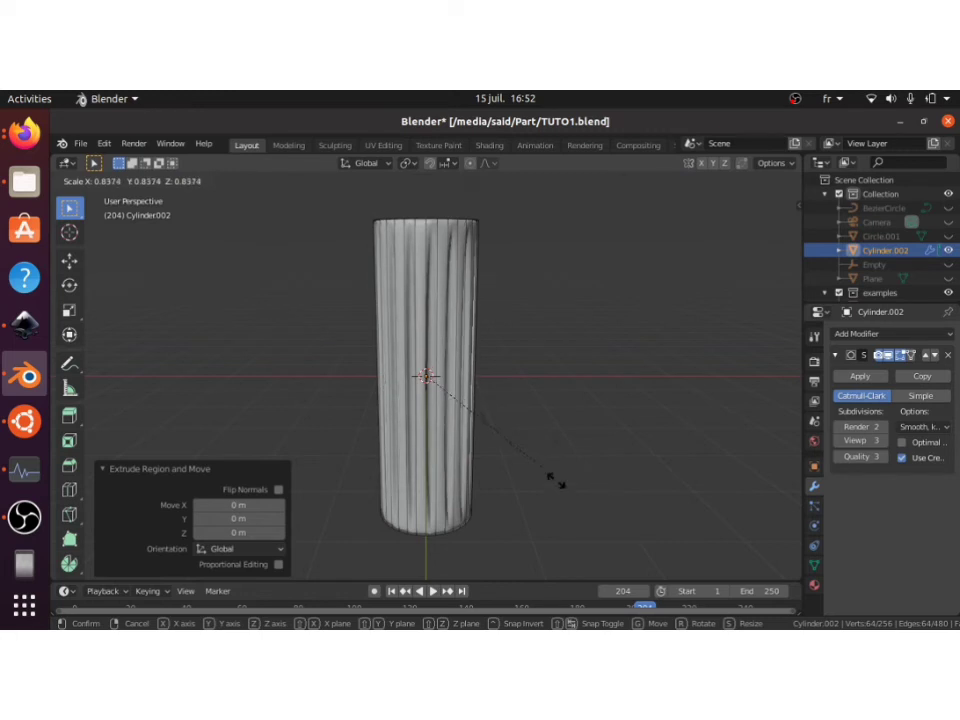
{"action": "left_click", "coordinate": [486, 421]}
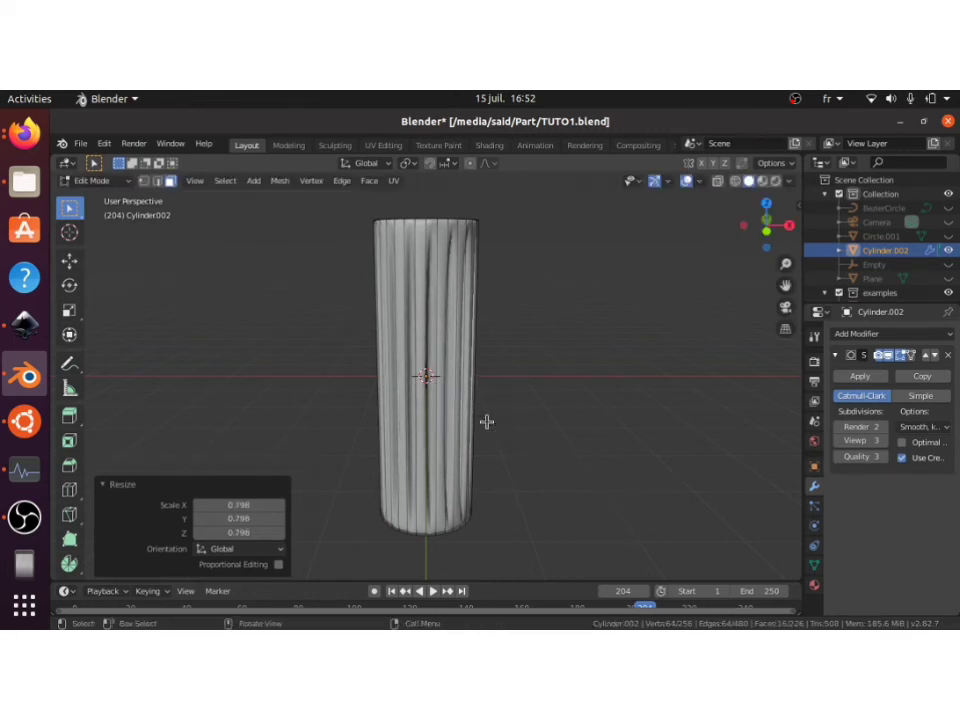
Step: Re-enter Edit Mode and add an edge loop slid toward the cylinder's base
{"action": "key", "text": "Tab"}
{"action": "key", "text": "Tab"}
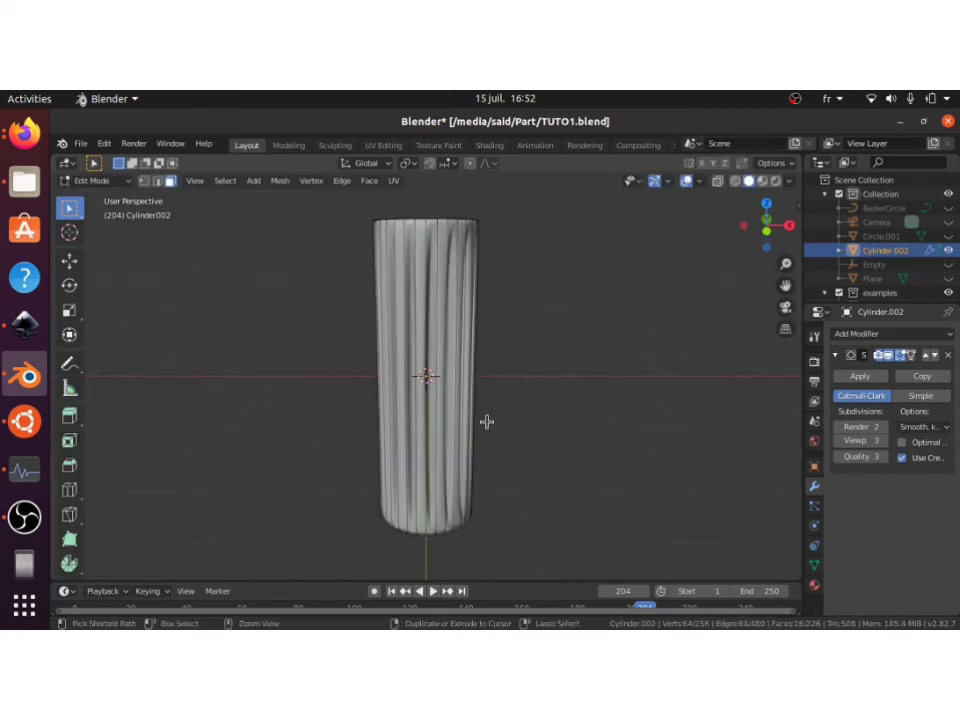
{"action": "key", "text": "ctrl+r"}
{"action": "left_click", "coordinate": [486, 421]}
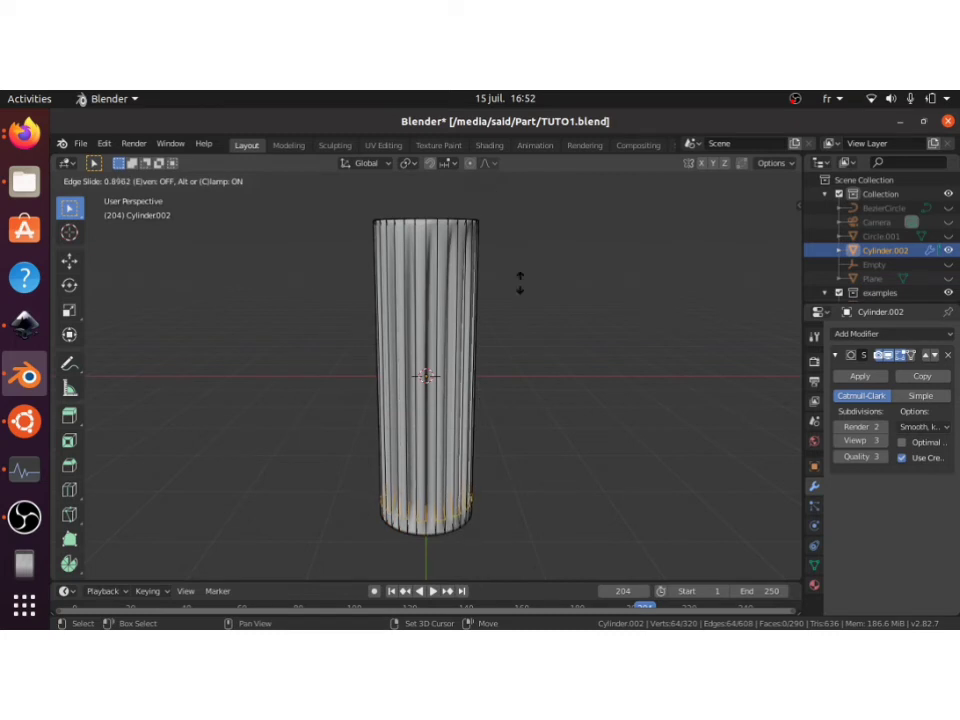
Step: Confirm the base edge loop and add a second loop near the top
{"action": "left_click", "coordinate": [528, 349]}
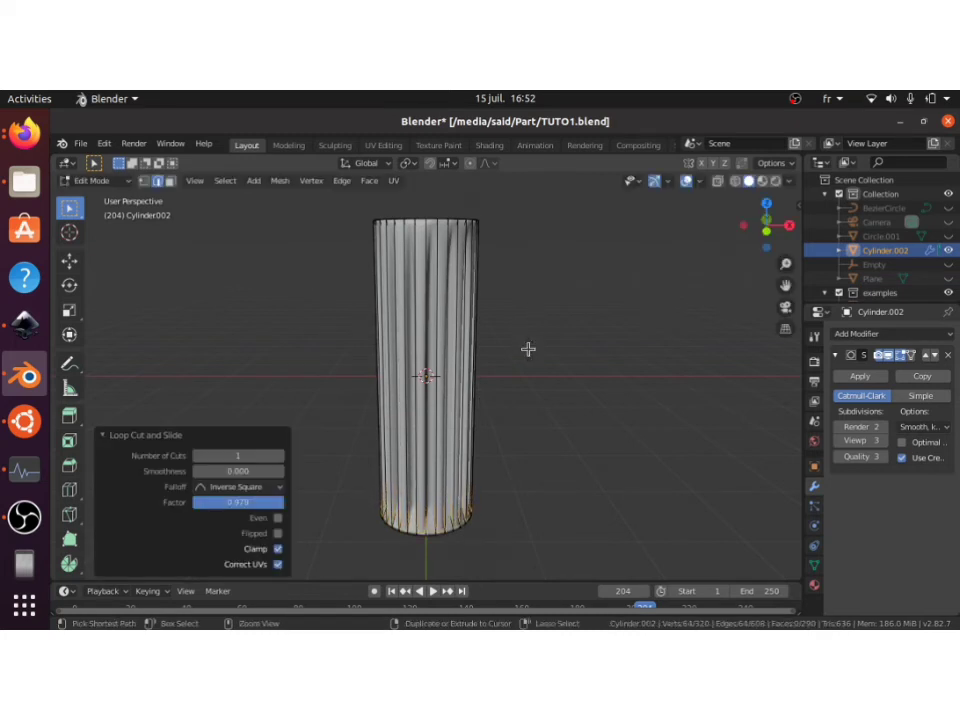
{"action": "key", "text": "ctrl+r"}
{"action": "left_click", "coordinate": [474, 340]}
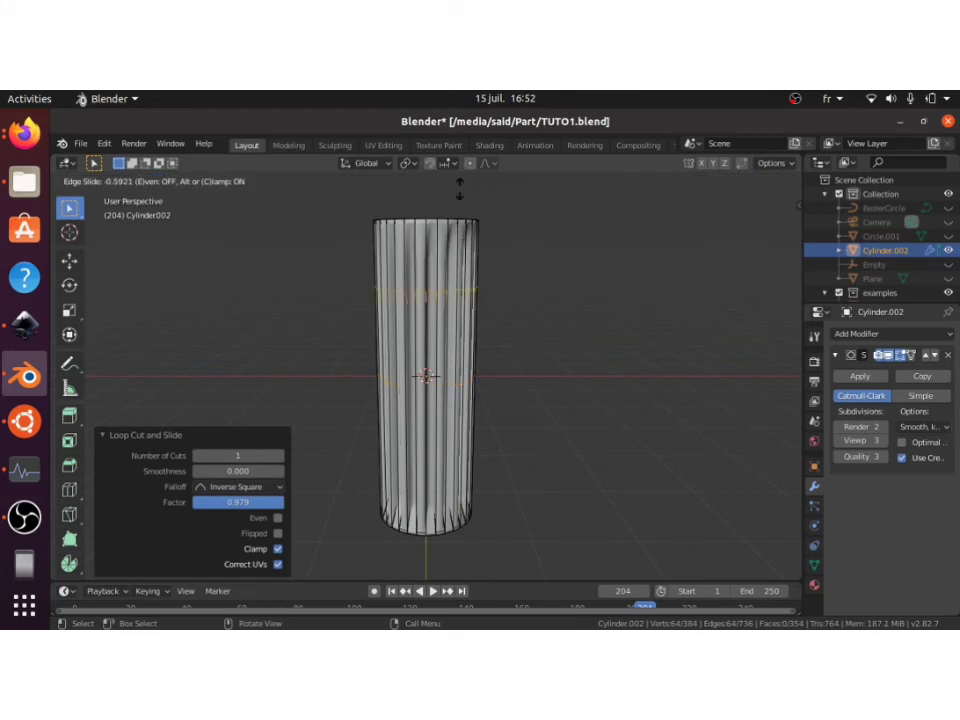
{"action": "left_click", "coordinate": [465, 220]}
Step: Return to Object Mode and frame the smoothed fluted pillar
{"action": "key", "text": "Tab"}
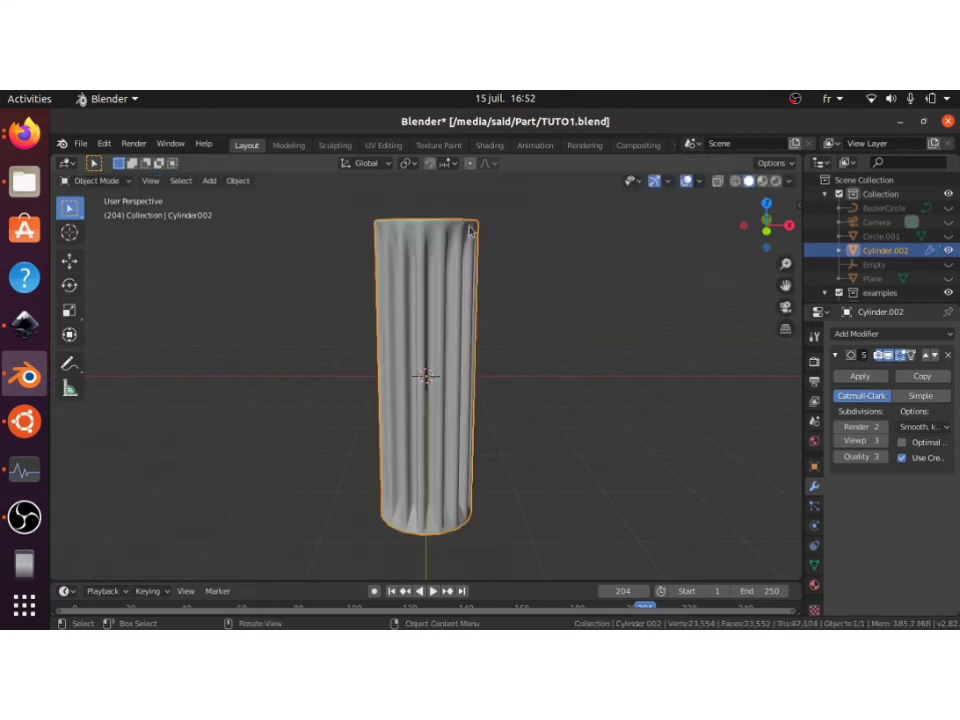
{"action": "middle_click_drag", "start_coordinate": [537, 318], "coordinate": [537, 318]}
{"action": "key", "text": "KP_Decimal"}
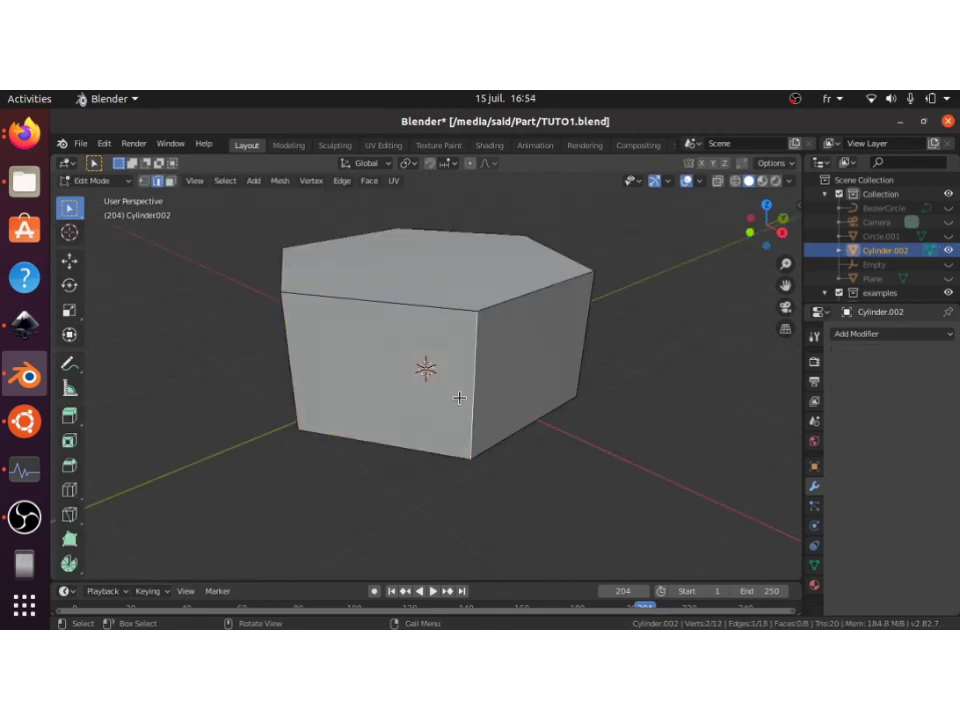
Step: Bevel the hexagonal prism's vertical edges with 9 segments to round its corners
{"action": "left_click", "coordinate": [281, 364], "text": "shift"}
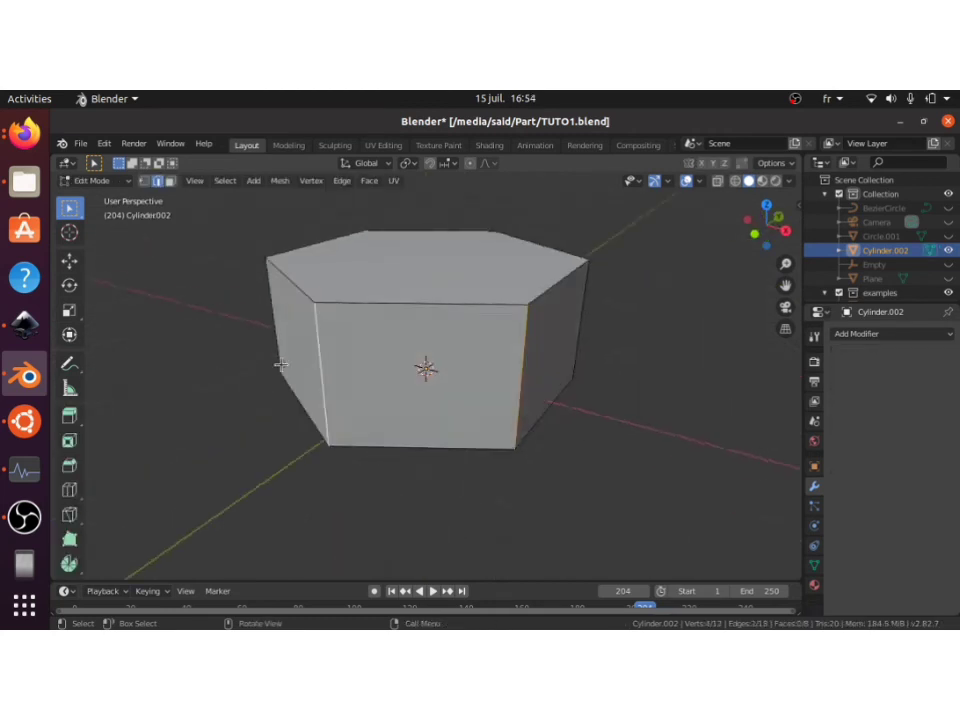
{"action": "middle_click_drag", "start_coordinate": [281, 364], "coordinate": [298, 363]}
{"action": "key", "text": "ctrl+b"}
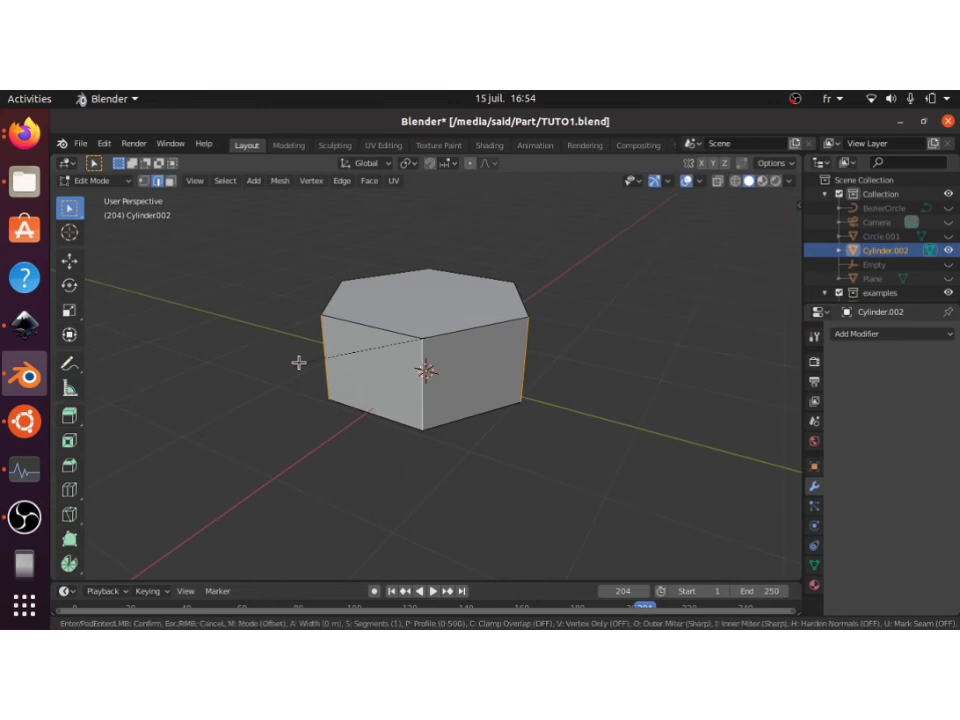
{"action": "scroll", "coordinate": [285, 422], "scroll_direction": "up", "scroll_amount": 6}
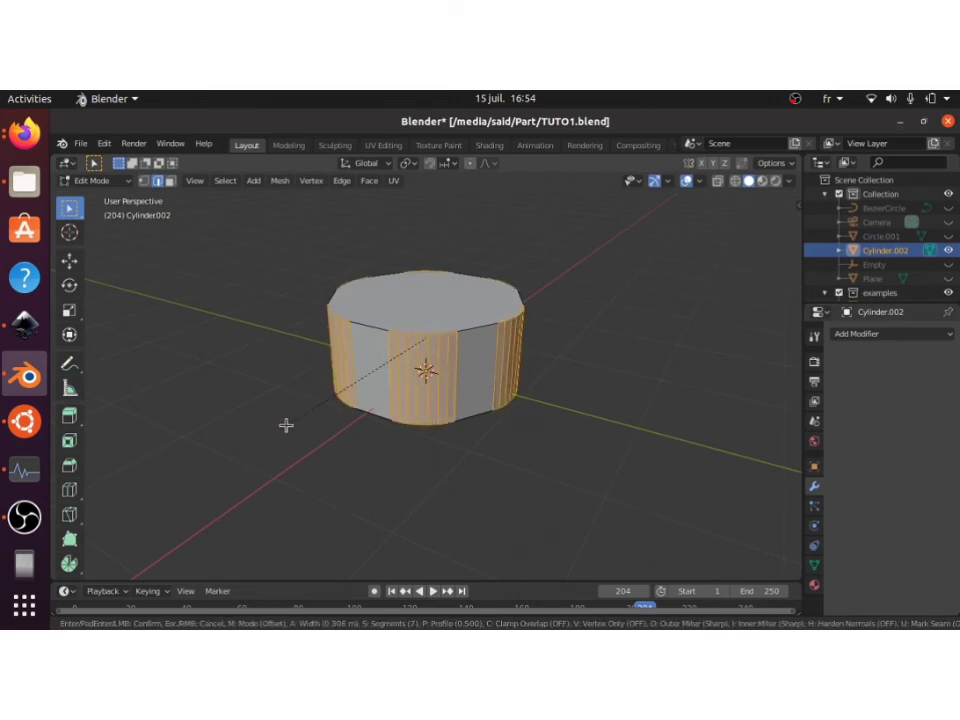
{"action": "scroll", "coordinate": [278, 440], "scroll_direction": "up", "scroll_amount": 8}
{"action": "scroll", "coordinate": [295, 400], "scroll_direction": "down", "scroll_amount": 6}
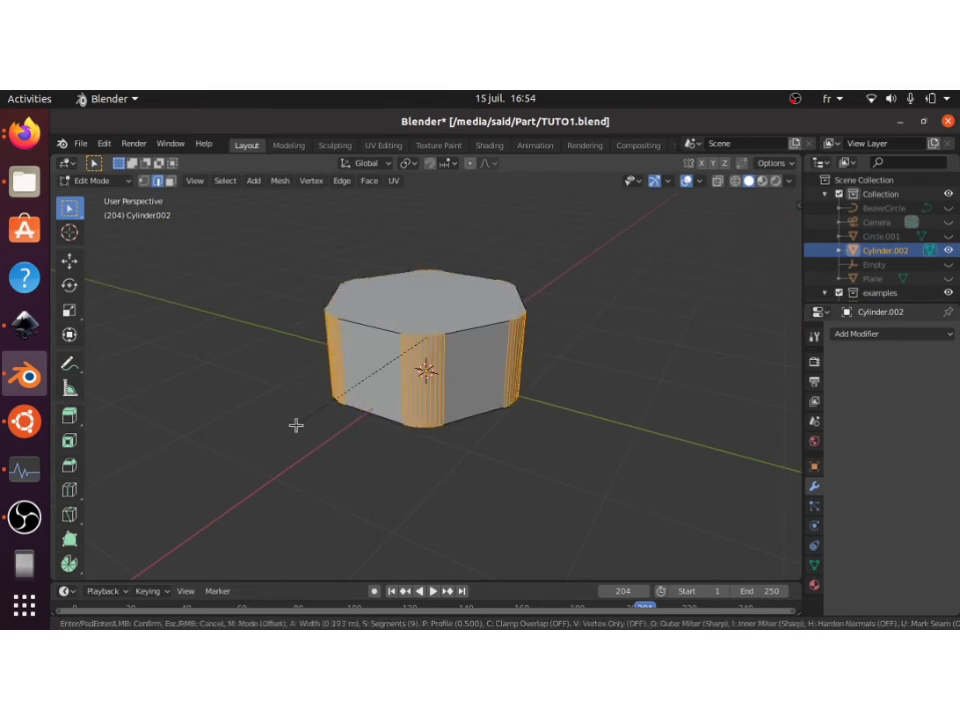
{"action": "left_click", "coordinate": [336, 386]}
Step: Delete the top face's vertices, leaving only the flat rounded-hexagon bottom face
{"action": "key", "text": "Tab"}
{"action": "key", "text": "Tab"}
{"action": "left_click", "coordinate": [402, 314]}
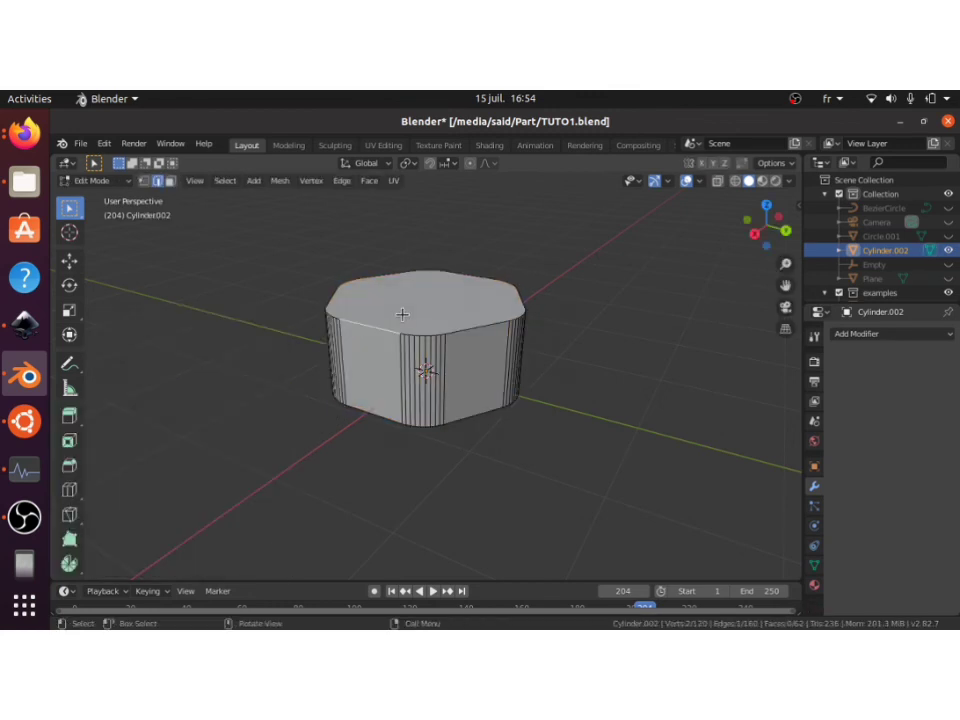
{"action": "key", "text": "3"}
{"action": "left_click", "coordinate": [405, 314]}
{"action": "key", "text": "x"}
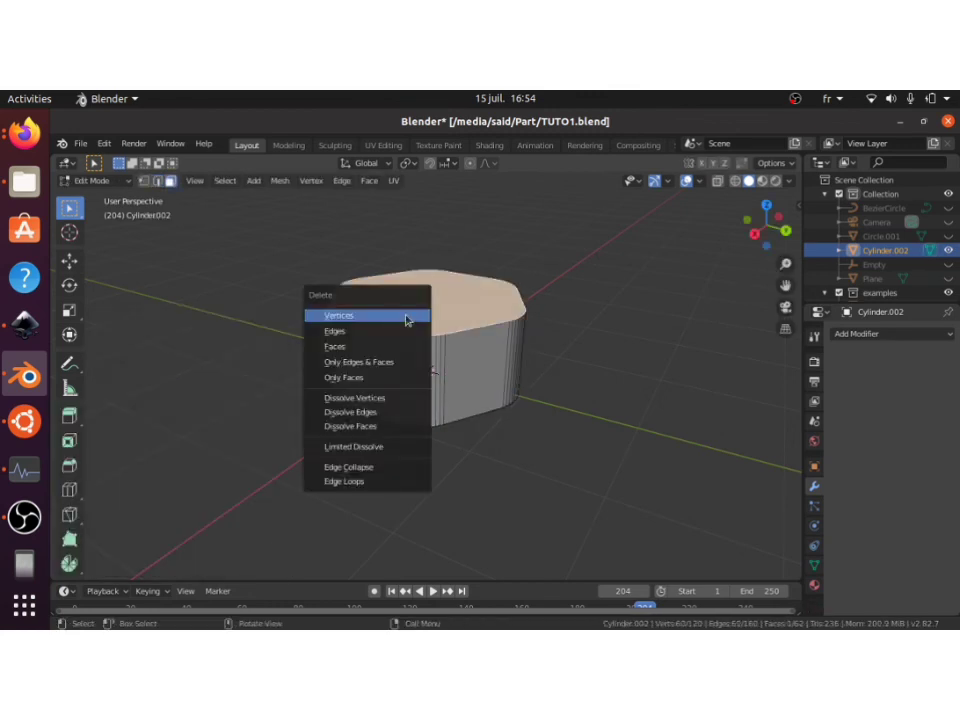
{"action": "left_click", "coordinate": [405, 315]}
{"action": "left_click", "coordinate": [476, 401]}
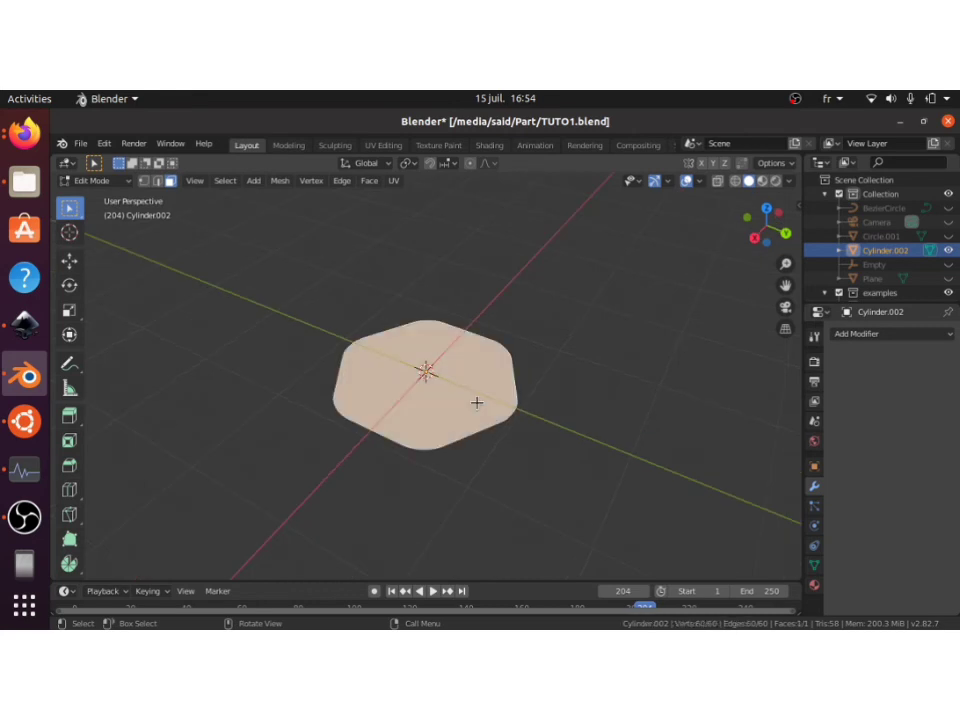
Step: Add a Screw modifier and increase its screw height to form a tall twisted column
{"action": "left_click", "coordinate": [880, 333]}
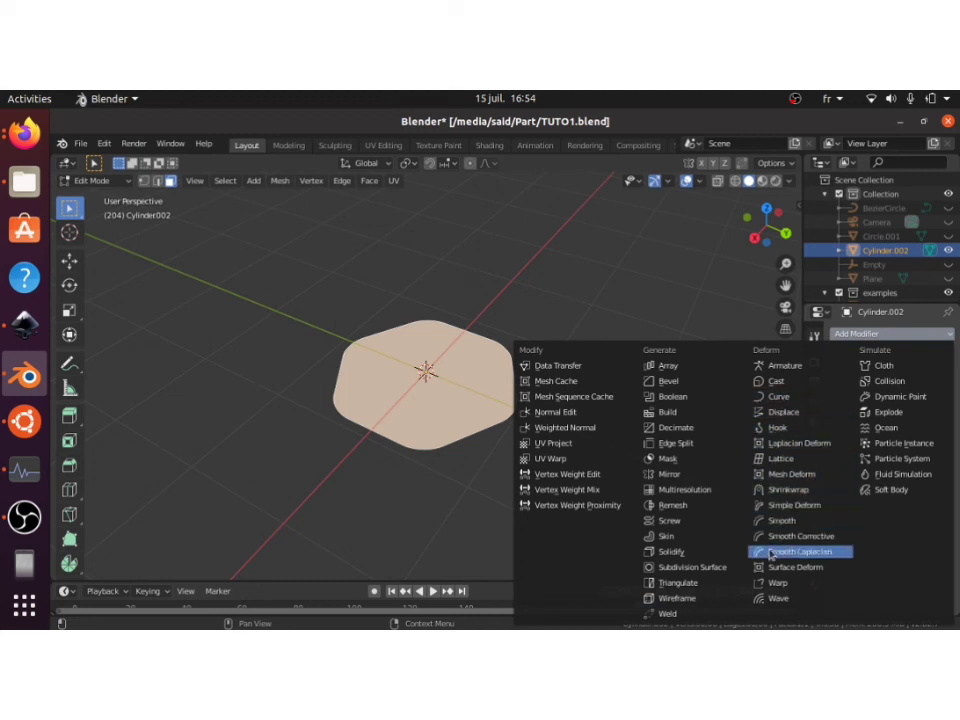
{"action": "left_click", "coordinate": [700, 520]}
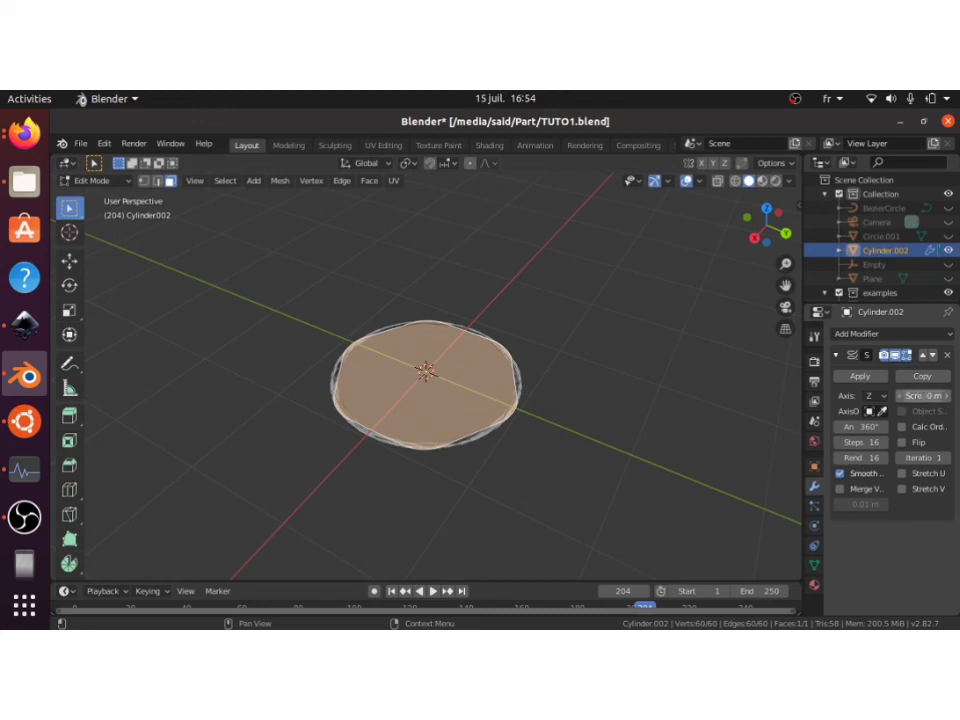
{"action": "left_click_drag", "start_coordinate": [921, 397], "coordinate": [950, 397]}
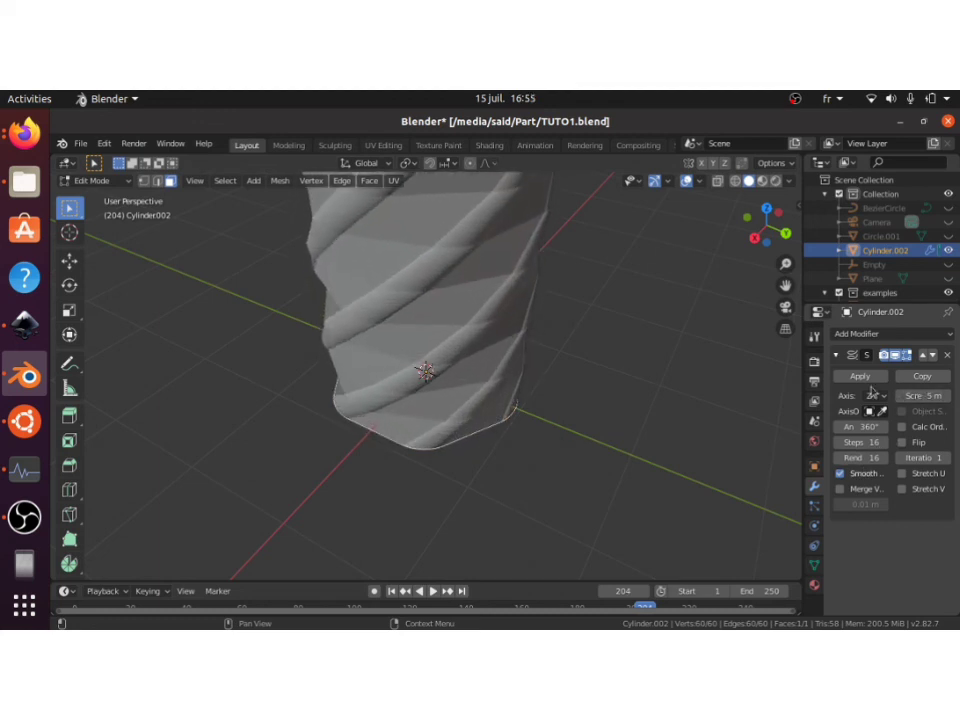
{"action": "scroll", "coordinate": [625, 333], "scroll_direction": "down", "scroll_amount": 4}
{"action": "middle_click_drag", "start_coordinate": [625, 333], "coordinate": [625, 333]}
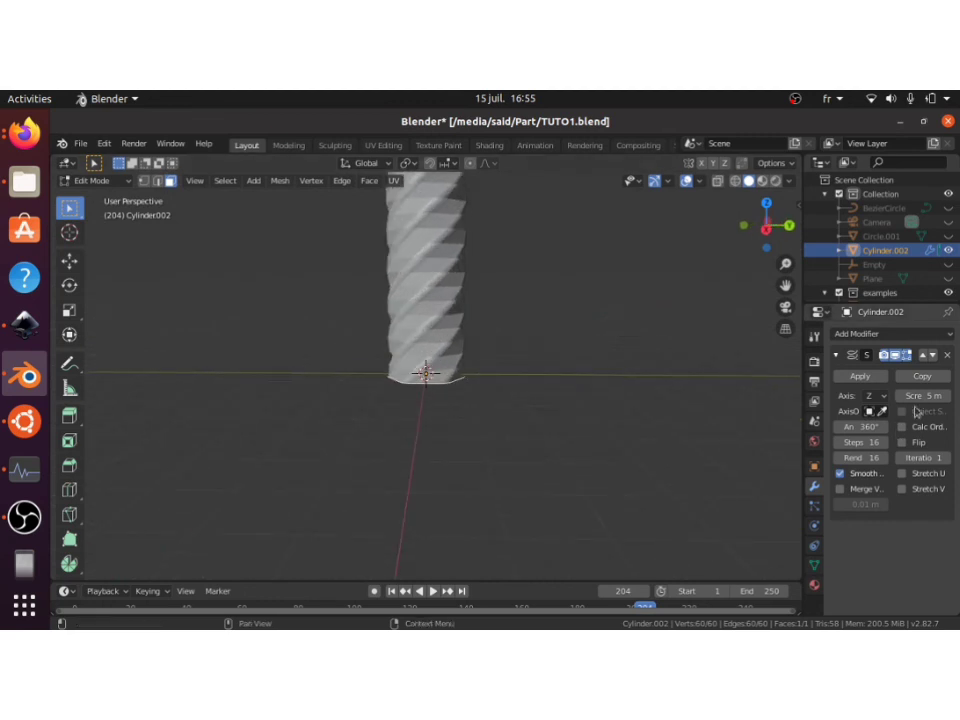
{"action": "left_click_drag", "start_coordinate": [921, 396], "coordinate": [930, 396]}
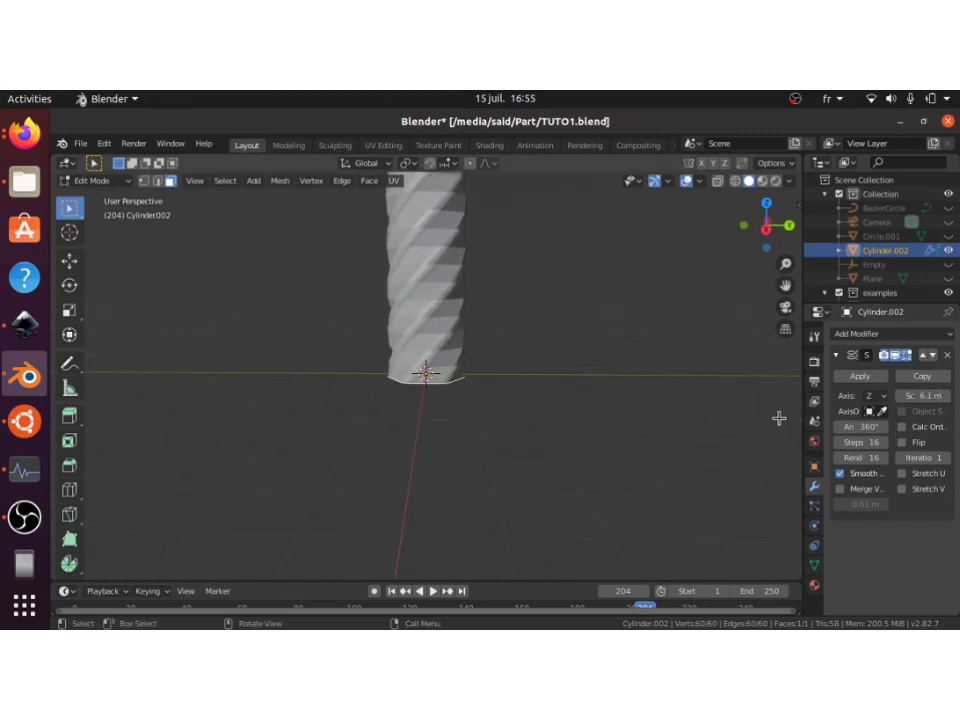
Step: Add a Subdivision Surface modifier at viewport level 3, inspect the column, and return to Object Mode
{"action": "left_click", "coordinate": [889, 333]}
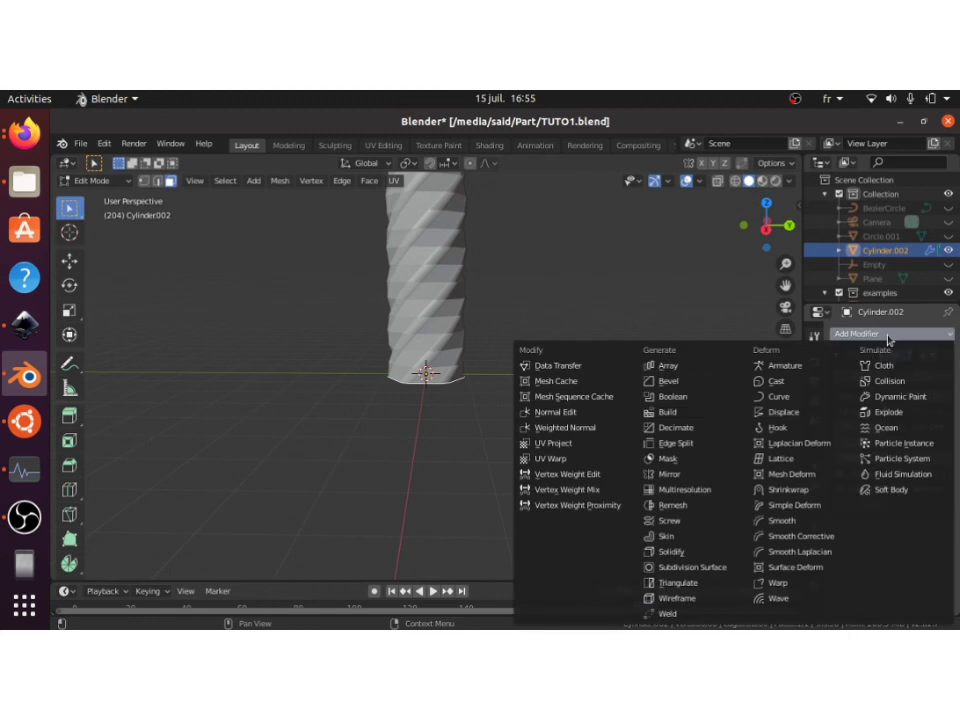
{"action": "left_click", "coordinate": [700, 567]}
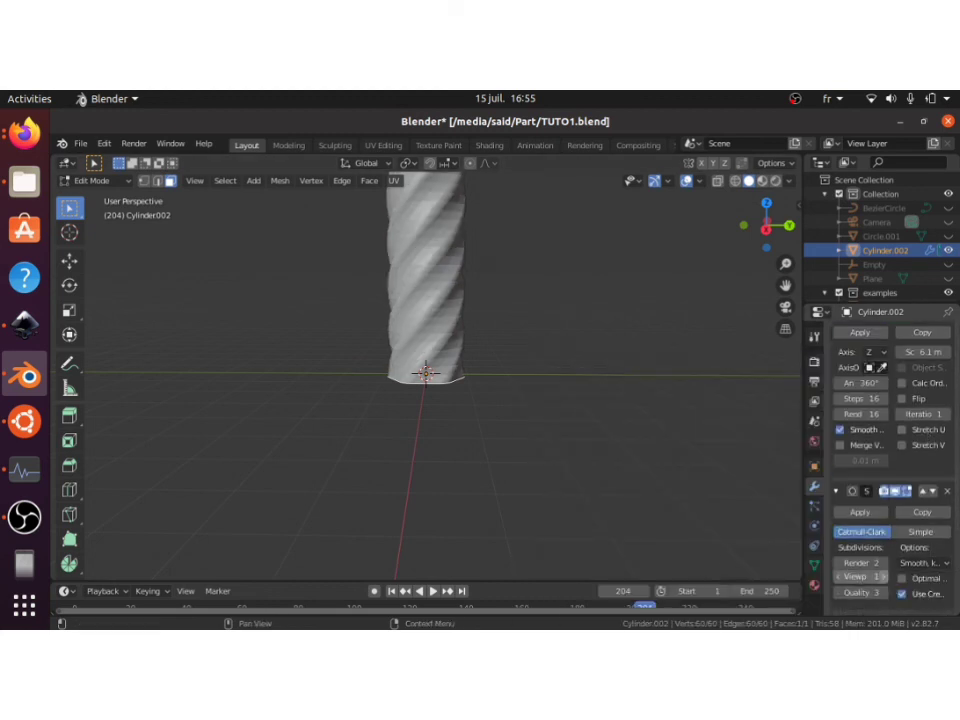
{"action": "left_click_drag", "start_coordinate": [862, 577], "coordinate": [880, 577]}
{"action": "scroll", "coordinate": [490, 334], "scroll_direction": "up", "scroll_amount": 5}
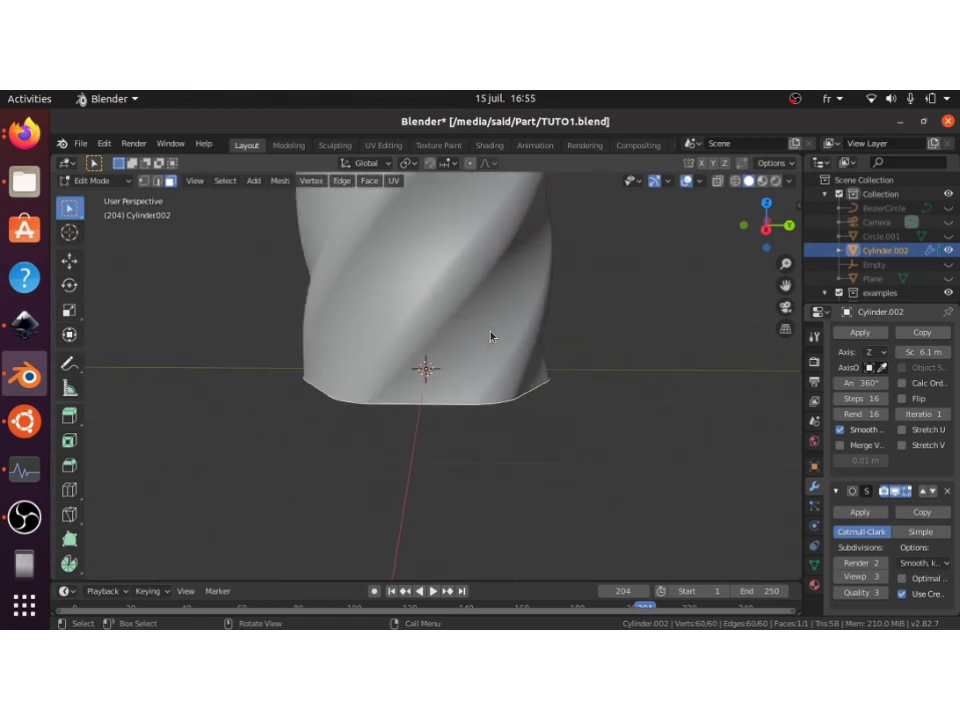
{"action": "scroll", "coordinate": [490, 336], "scroll_direction": "down", "scroll_amount": 5}
{"action": "middle_click_drag", "start_coordinate": [490, 336], "coordinate": [490, 336]}
{"action": "scroll", "coordinate": [490, 336], "scroll_direction": "up", "scroll_amount": 6}
{"action": "scroll", "coordinate": [490, 336], "scroll_direction": "down", "scroll_amount": 6}
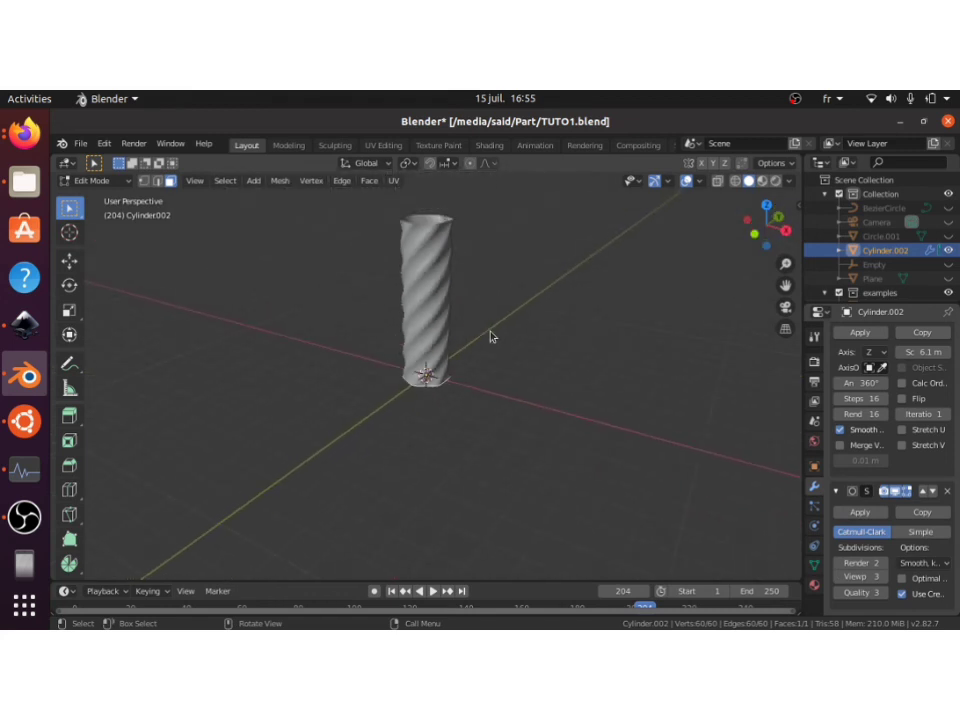
{"action": "scroll", "coordinate": [490, 336], "scroll_direction": "up", "scroll_amount": 5}
{"action": "middle_click_drag", "start_coordinate": [490, 336], "coordinate": [490, 336]}
{"action": "scroll", "coordinate": [490, 336], "scroll_direction": "down", "scroll_amount": 4}
{"action": "scroll", "coordinate": [490, 336], "scroll_direction": "down", "scroll_amount": 4}
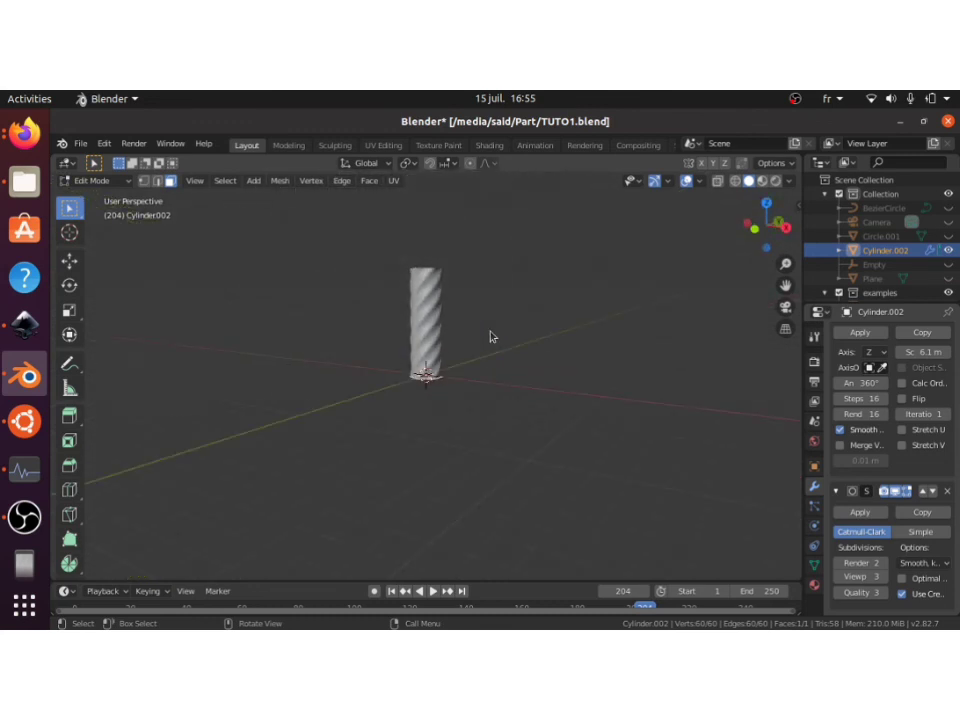
{"action": "key", "text": "Tab"}
Step: Delete the practice column, unhide the gold examples, and frame the fluted scroll capital
{"action": "key", "text": "Delete"}
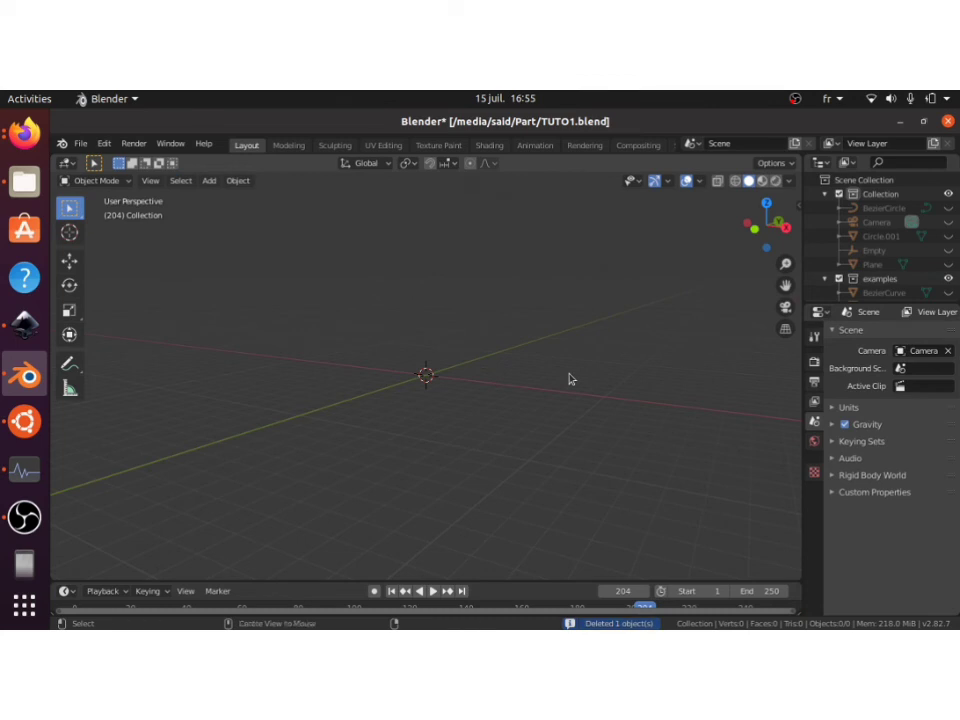
{"action": "key", "text": "alt+h"}
{"action": "left_click", "coordinate": [270, 360]}
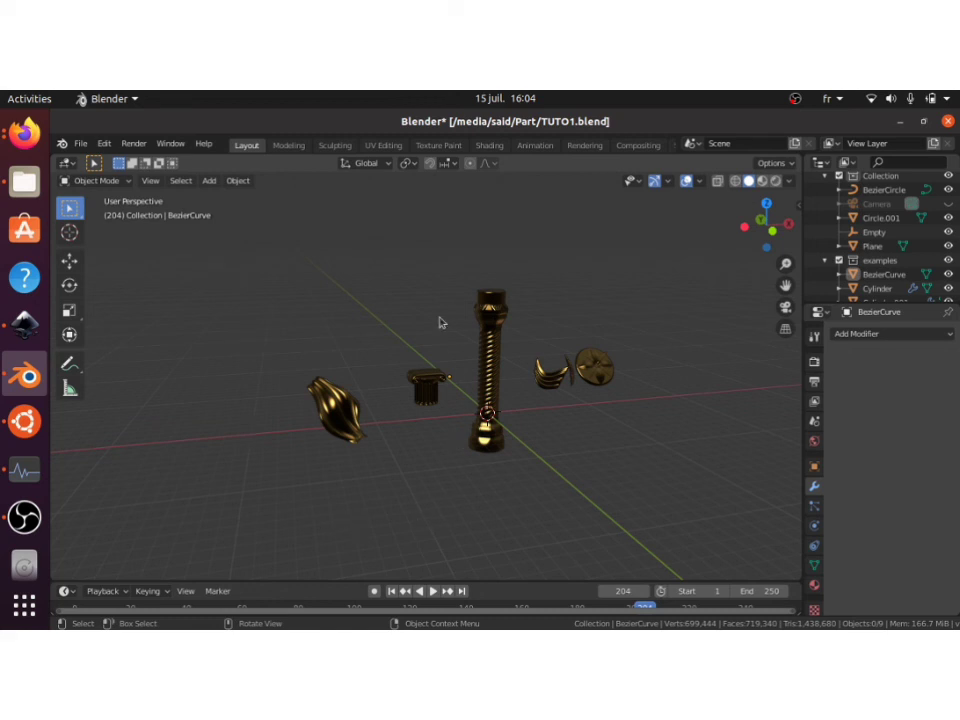
{"action": "left_click", "coordinate": [426, 388]}
{"action": "key", "text": "KP_Decimal"}
{"action": "scroll", "coordinate": [426, 388], "scroll_direction": "down", "scroll_amount": 10}
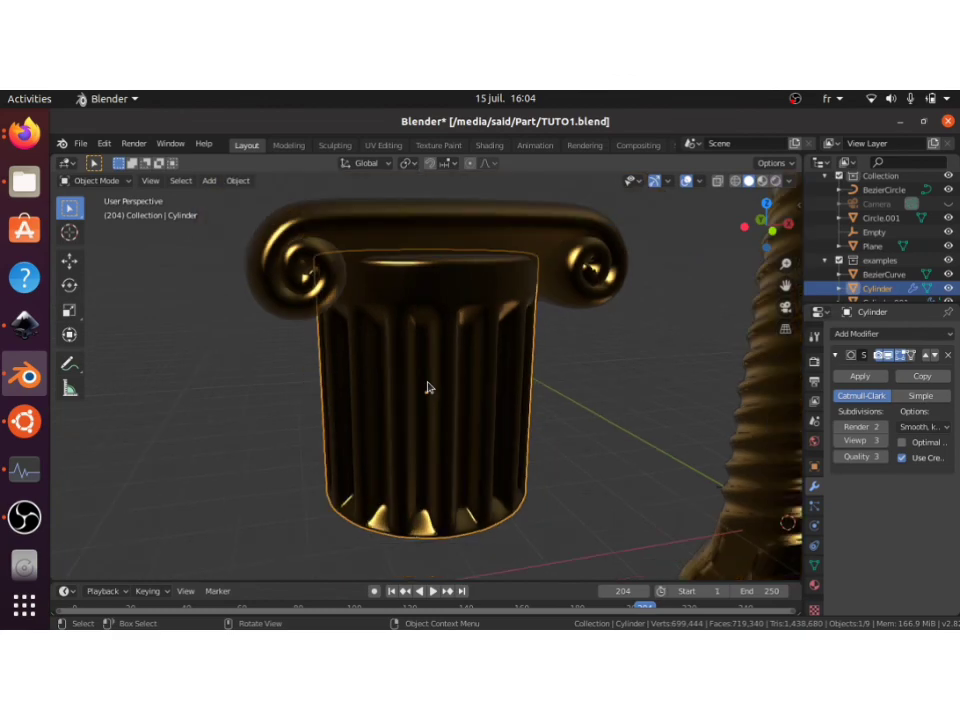